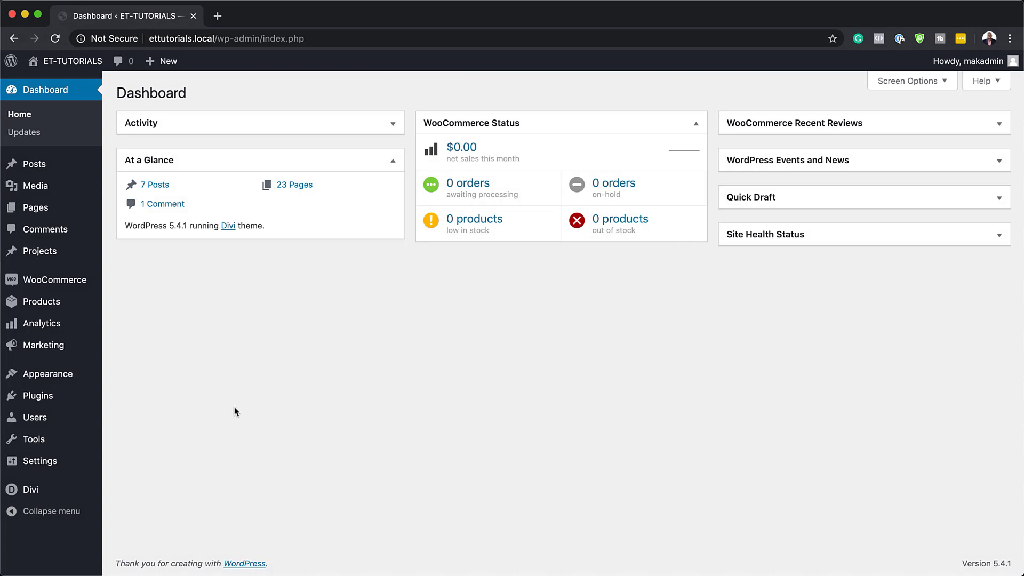
Create a new Divi Theme Builder template assigned to All Posts
{"action": "mouse_move", "coordinate": [59, 490]}
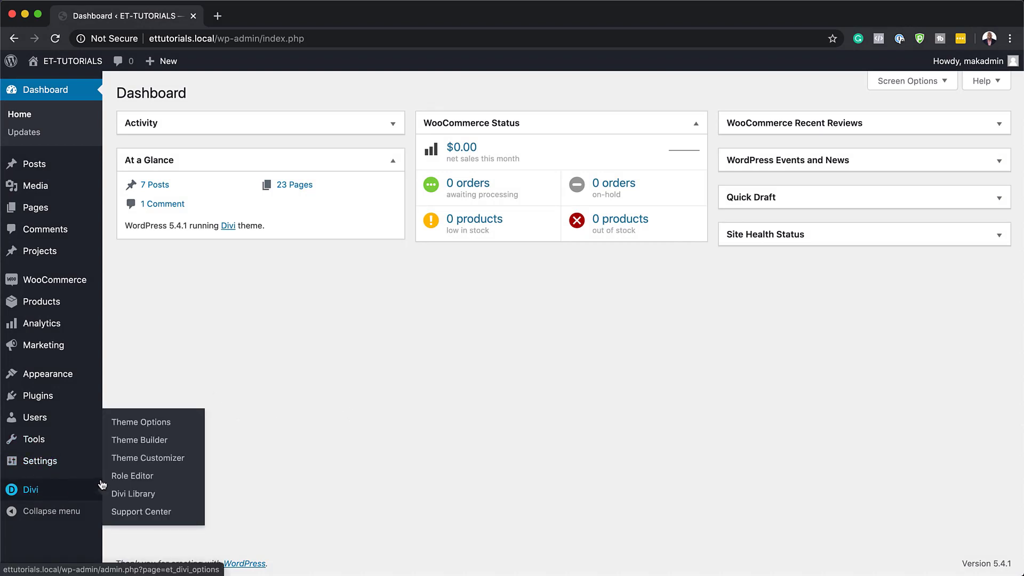
{"action": "left_click", "coordinate": [147, 442]}
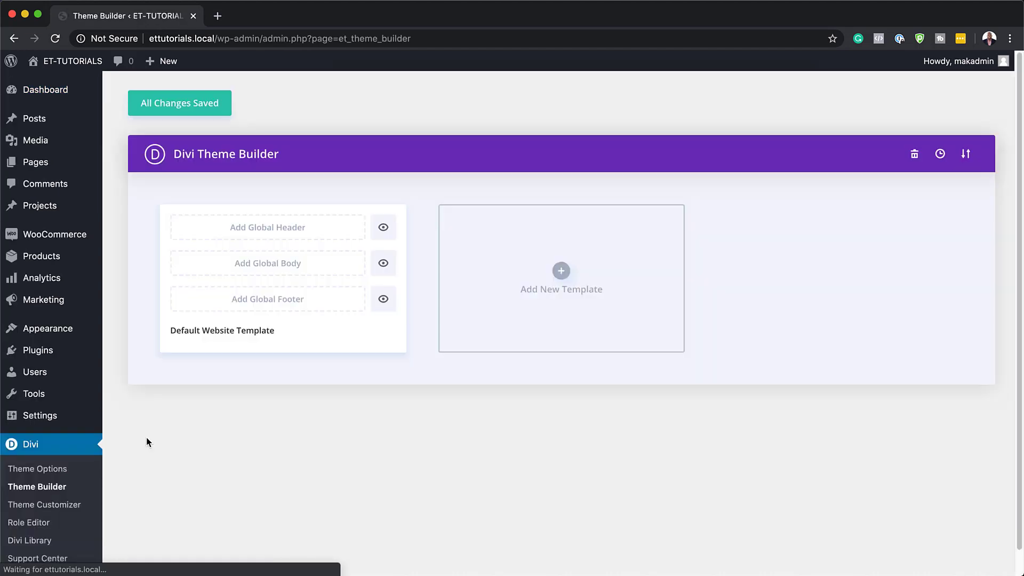
{"action": "left_click", "coordinate": [563, 272]}
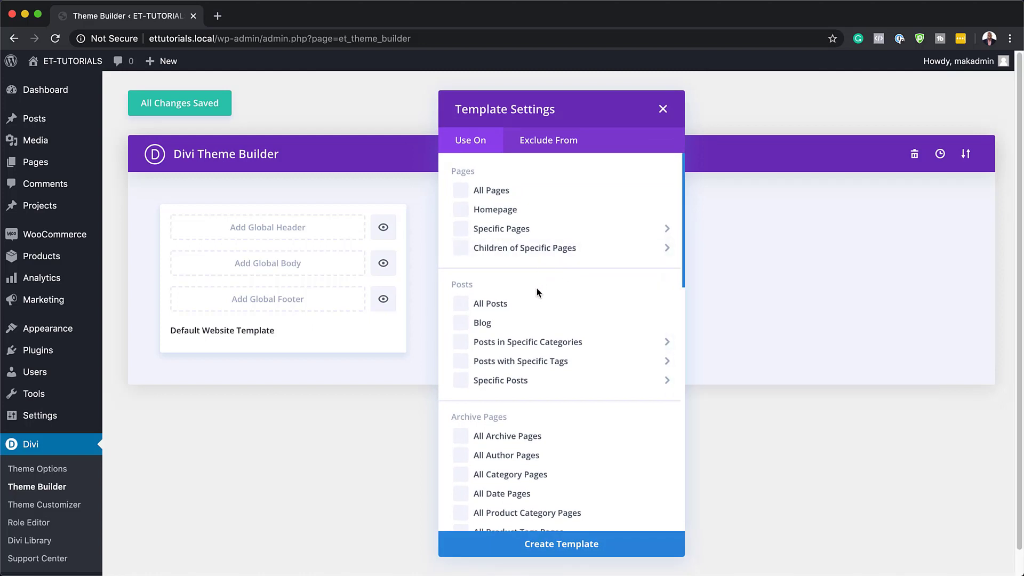
{"action": "left_click", "coordinate": [462, 304]}
{"action": "left_click", "coordinate": [561, 544]}
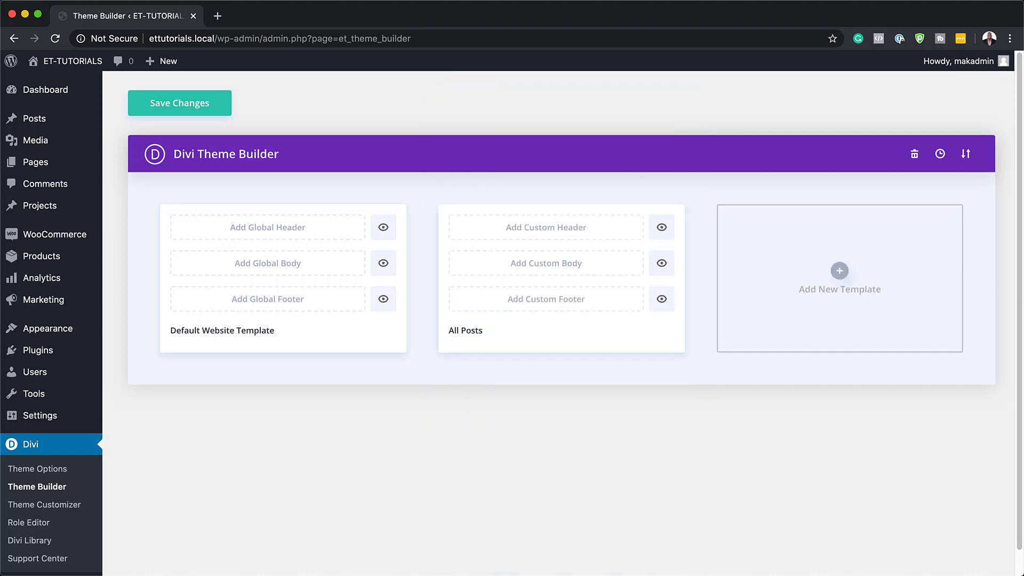
Start a custom body from scratch for the All Posts template, dismissing the initial row insertion
{"action": "left_click", "coordinate": [540, 263]}
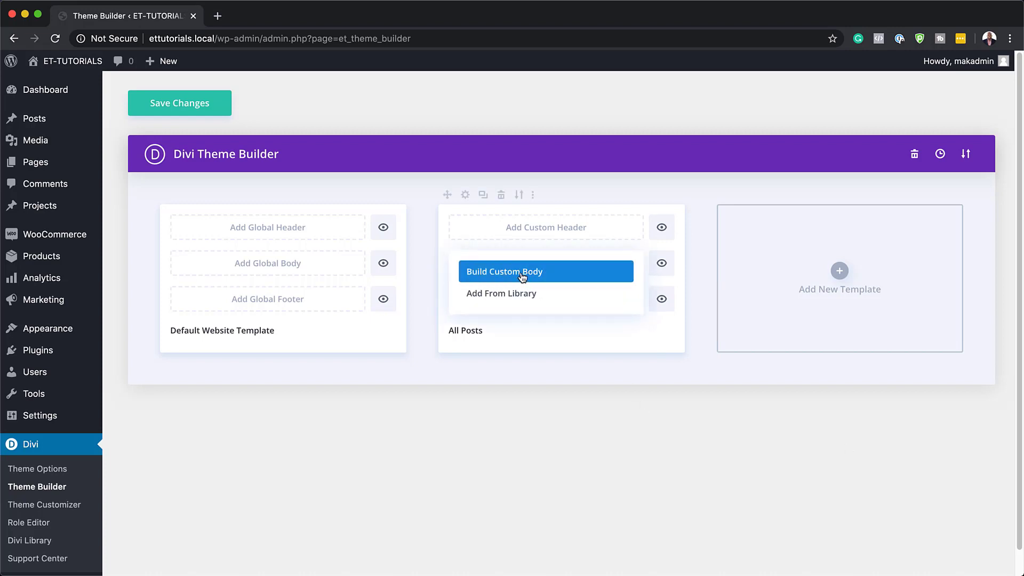
{"action": "left_click", "coordinate": [522, 275]}
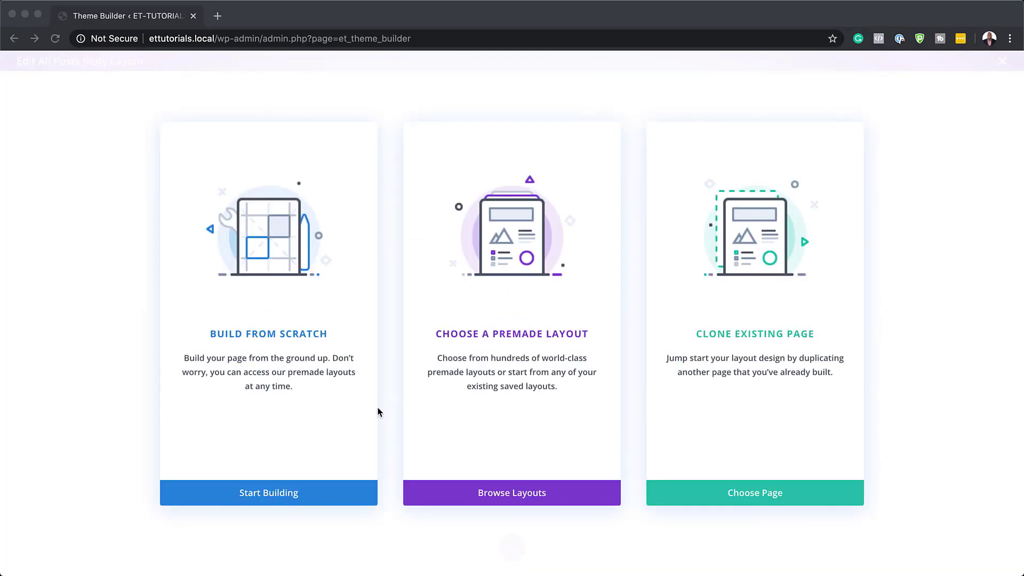
{"action": "left_click", "coordinate": [278, 497]}
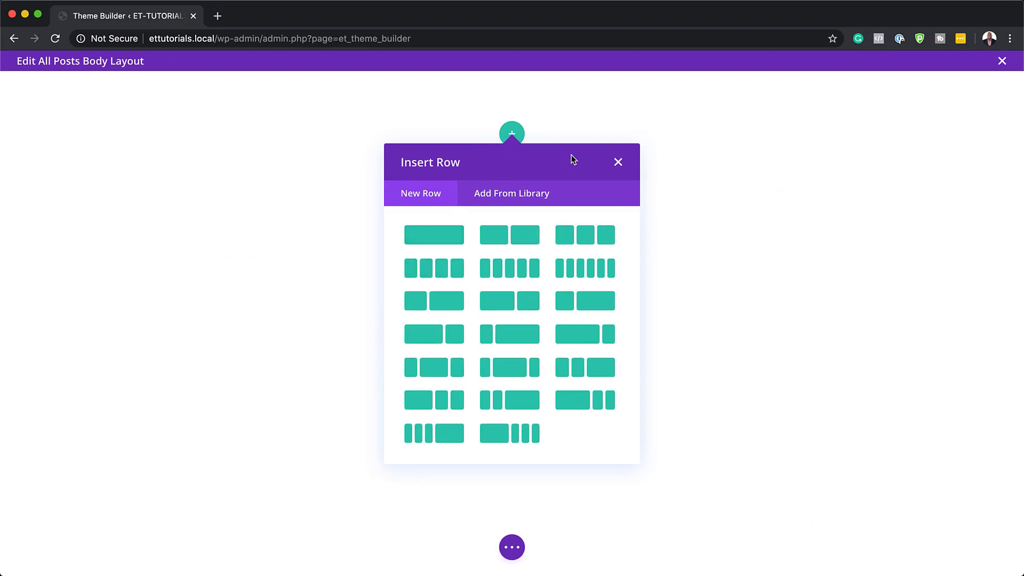
{"action": "left_click", "coordinate": [618, 162]}
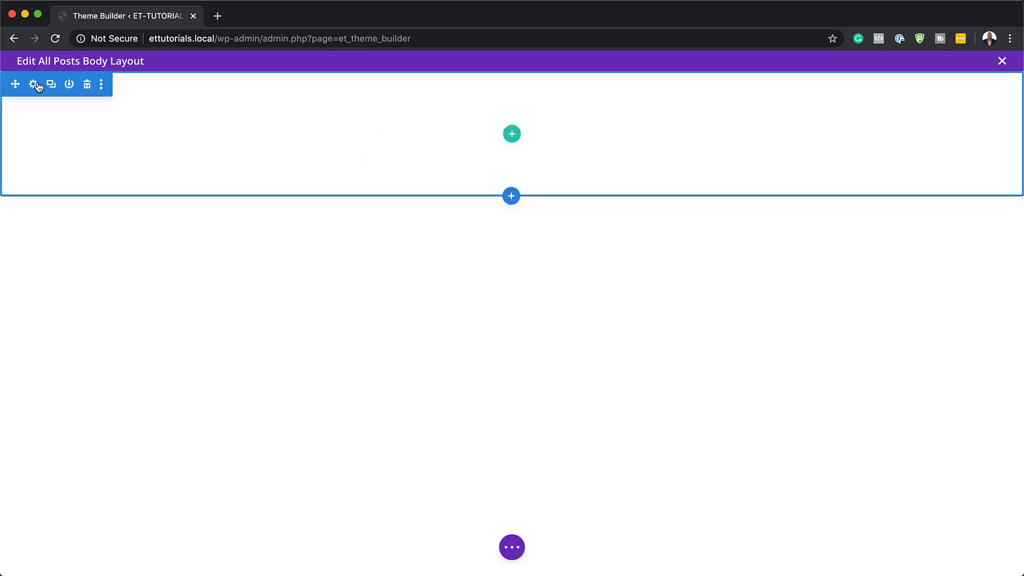
Set the empty section's background color to #270fff
{"action": "left_click", "coordinate": [33, 85]}
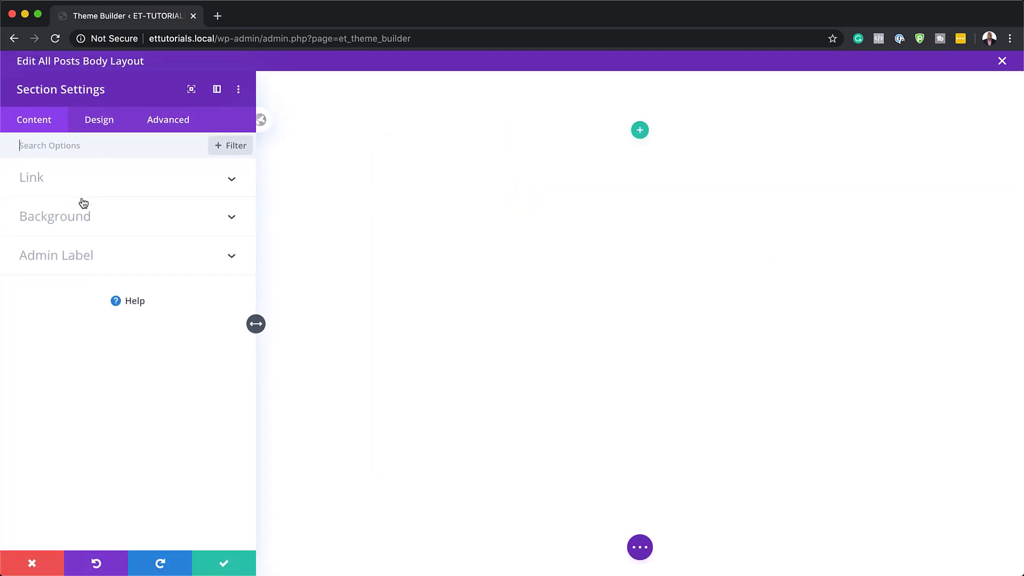
{"action": "left_click", "coordinate": [78, 220]}
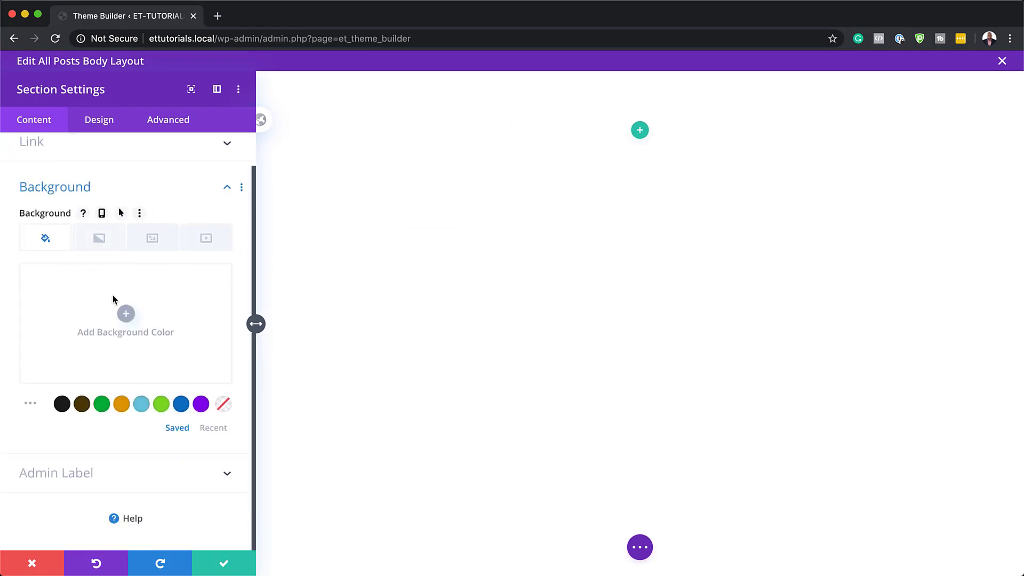
{"action": "left_click", "coordinate": [127, 315]}
{"action": "left_click", "coordinate": [68, 284]}
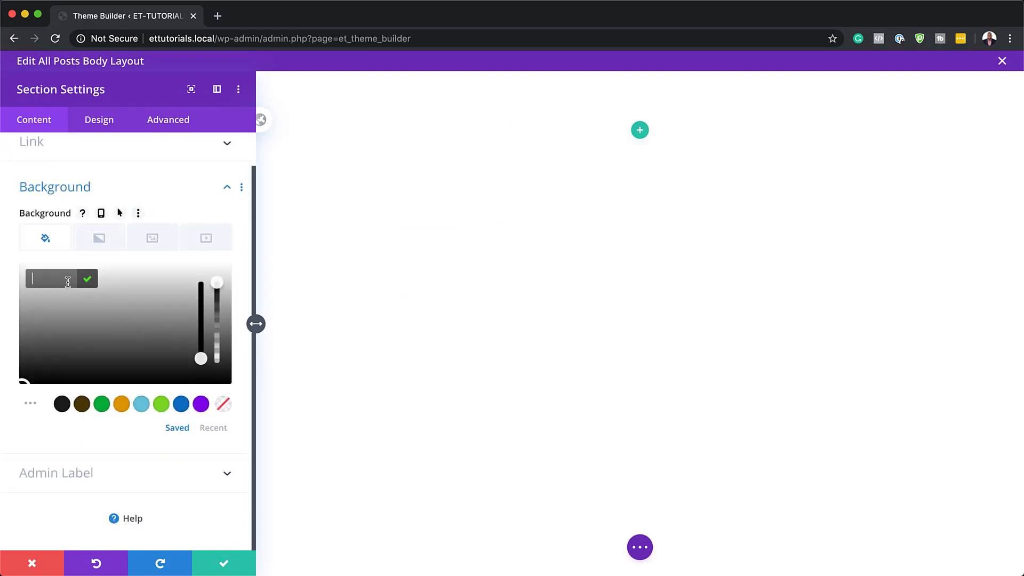
{"action": "type", "text": "#270fff"}
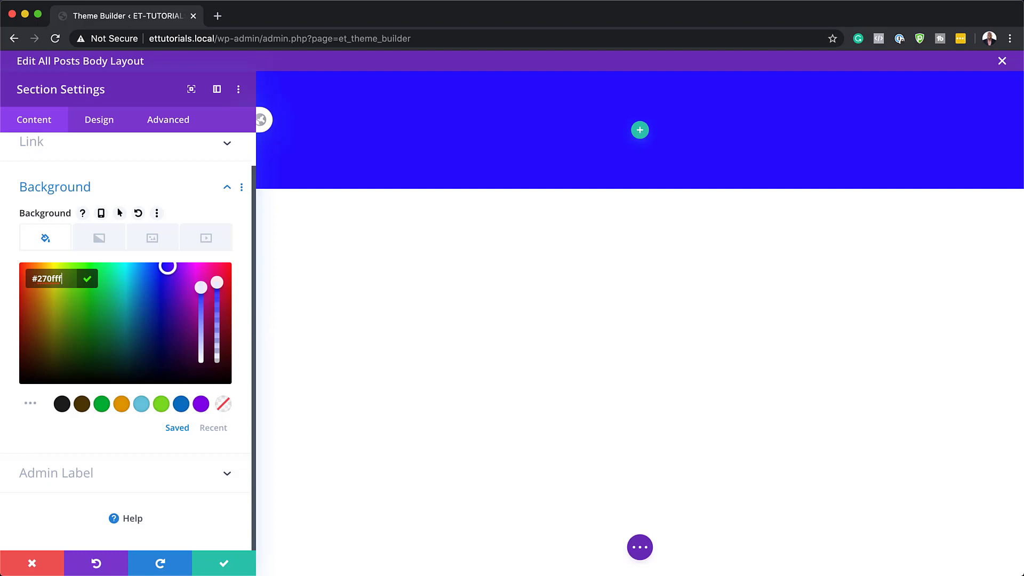
Add cyber-security-17.png from the media library as the section's background image and save the section settings
{"action": "left_click", "coordinate": [153, 240]}
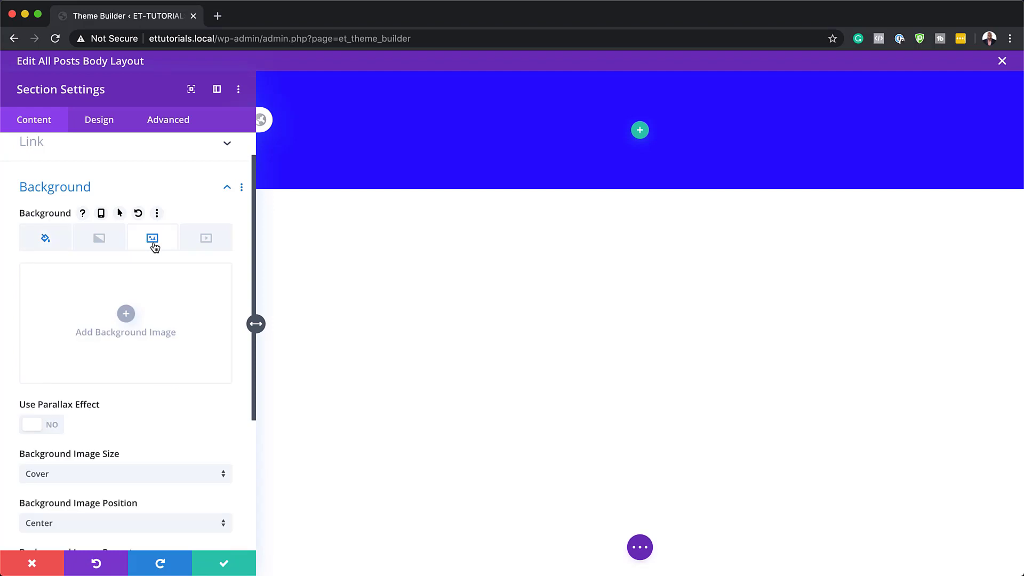
{"action": "left_click", "coordinate": [127, 314]}
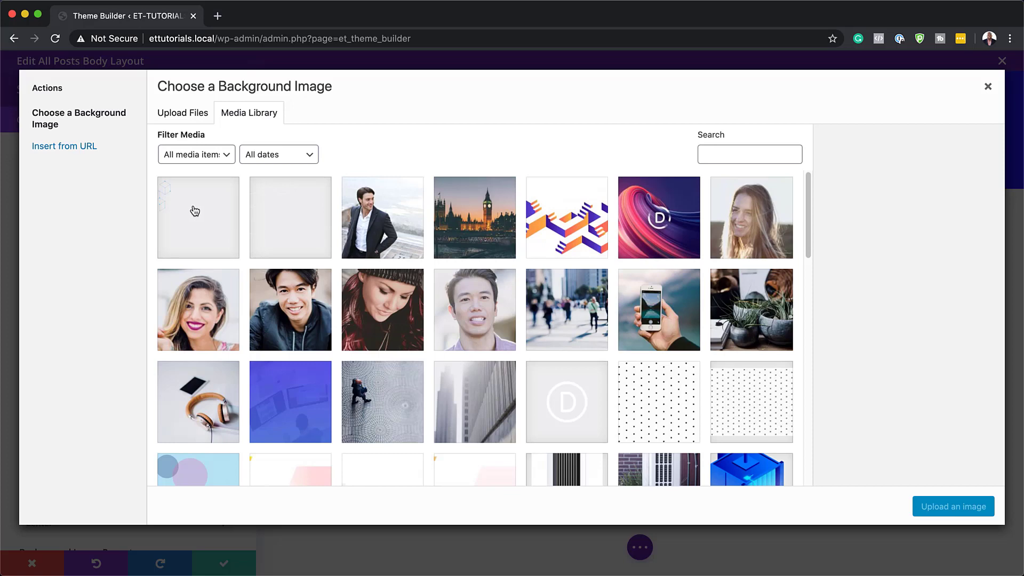
{"action": "left_click", "coordinate": [196, 210]}
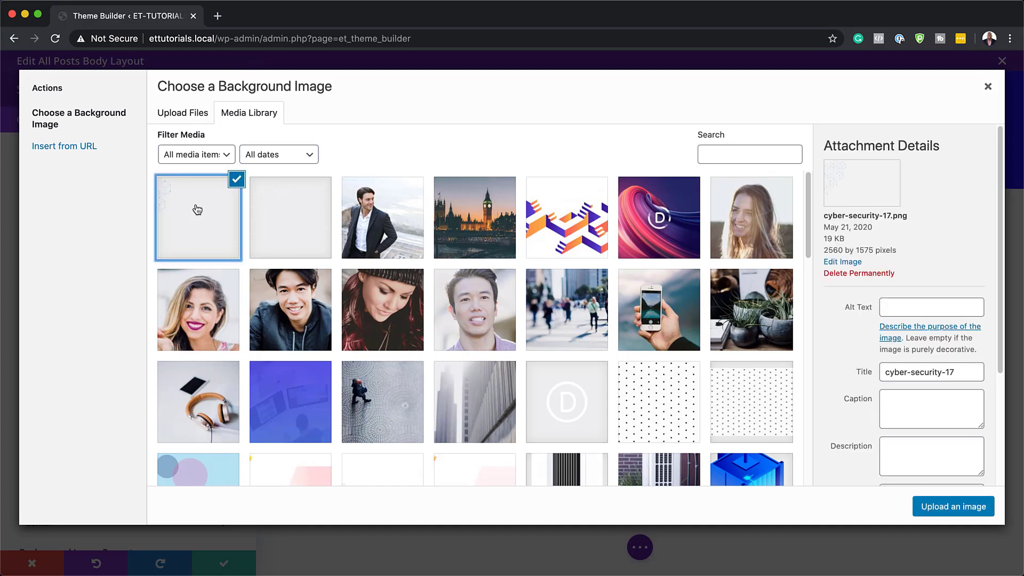
{"action": "left_click", "coordinate": [956, 509]}
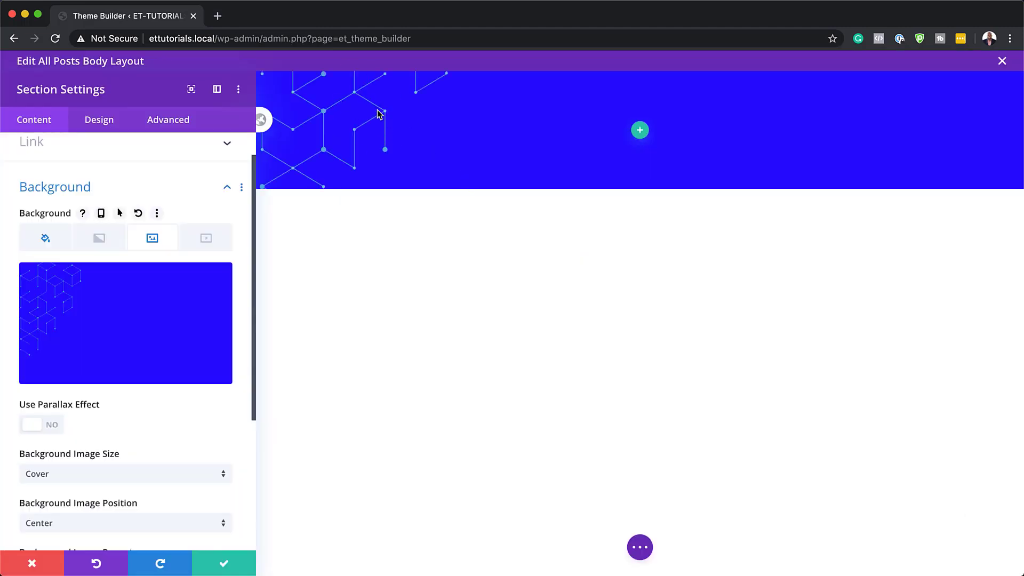
{"action": "scroll", "coordinate": [109, 398], "scroll_direction": "down", "scroll_amount": 3}
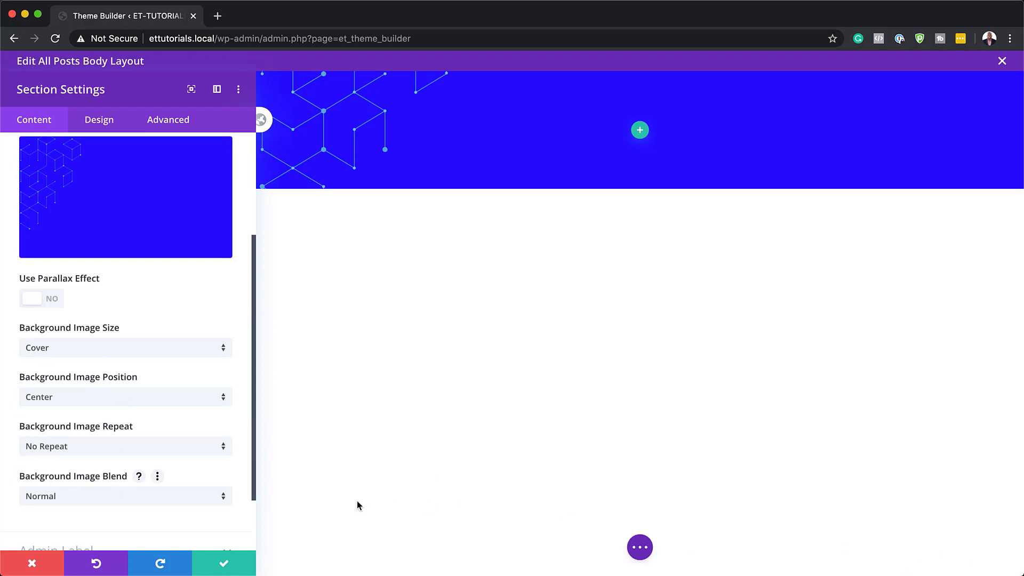
{"action": "left_click", "coordinate": [224, 563]}
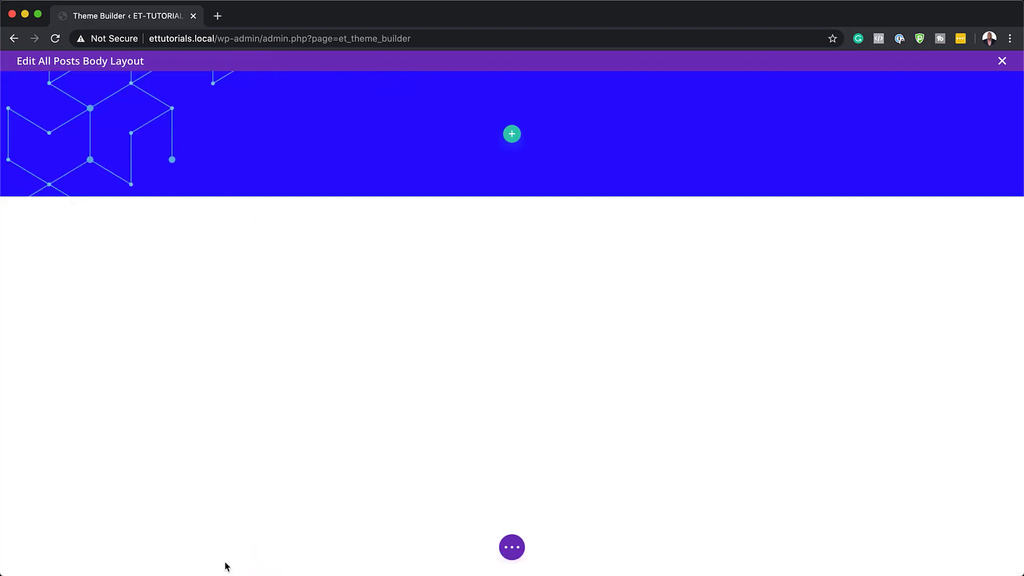
Insert a single-column row into the blue section without adding a module
{"action": "left_click", "coordinate": [511, 136]}
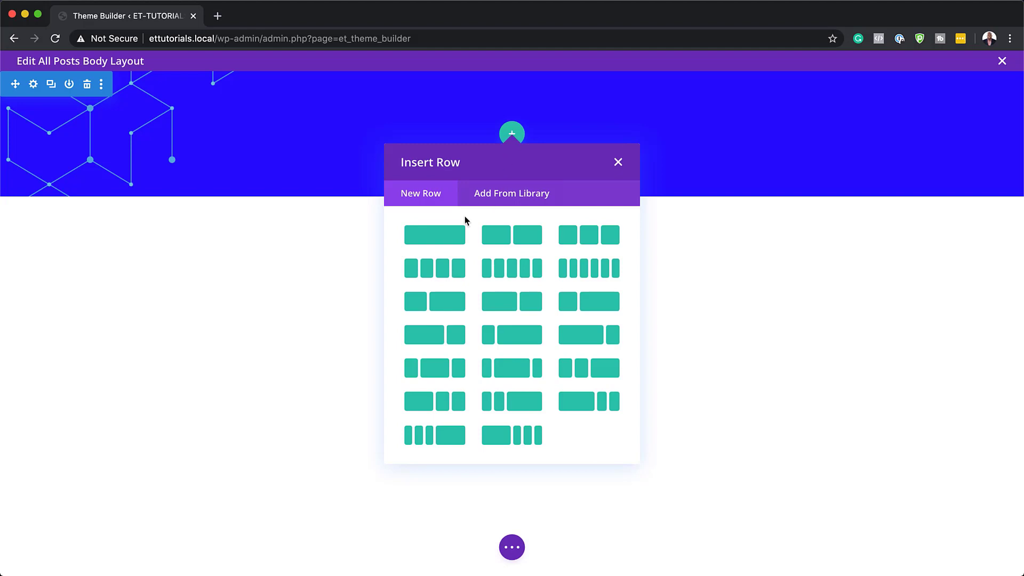
{"action": "left_click", "coordinate": [448, 237]}
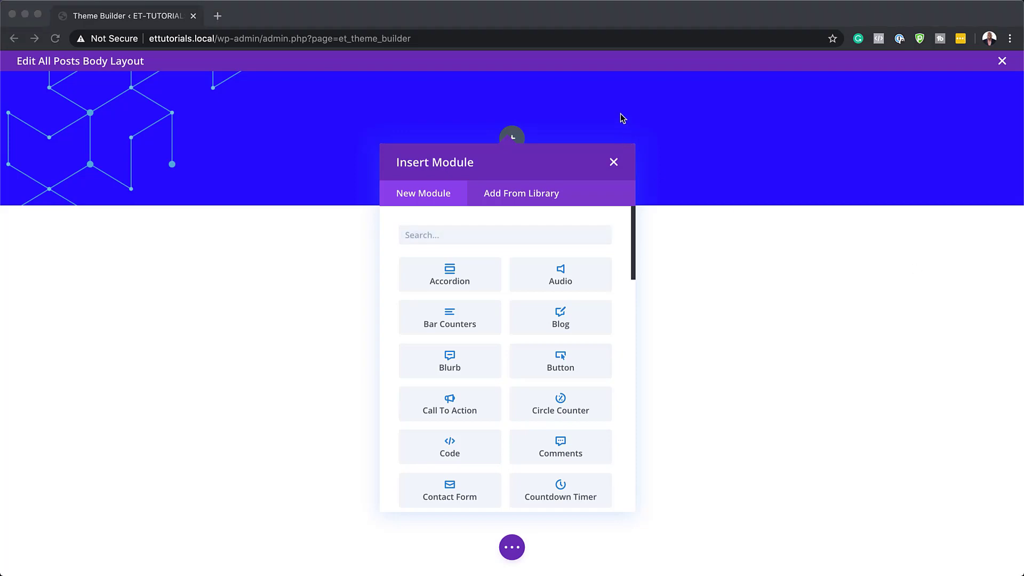
{"action": "left_click", "coordinate": [761, 154]}
{"action": "left_click", "coordinate": [607, 162]}
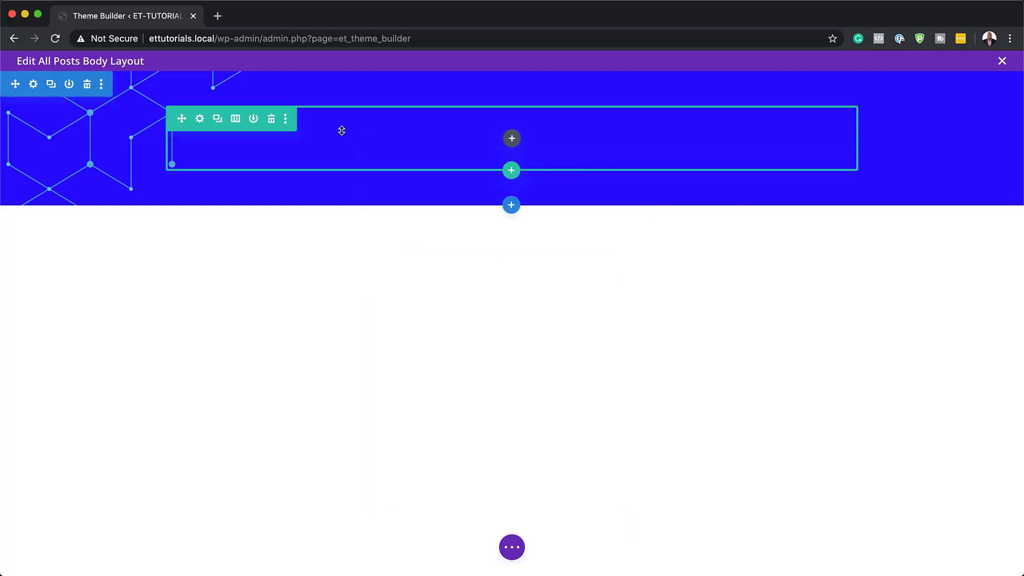
Set the row's maximum width to 1380px and save the row settings
{"action": "left_click", "coordinate": [200, 119]}
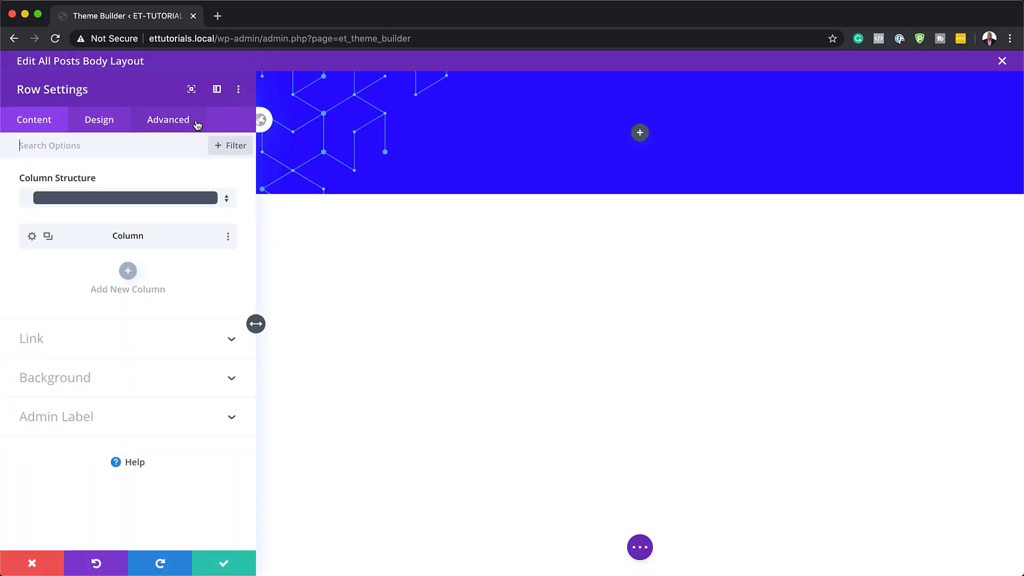
{"action": "left_click", "coordinate": [110, 130]}
{"action": "left_click", "coordinate": [45, 184]}
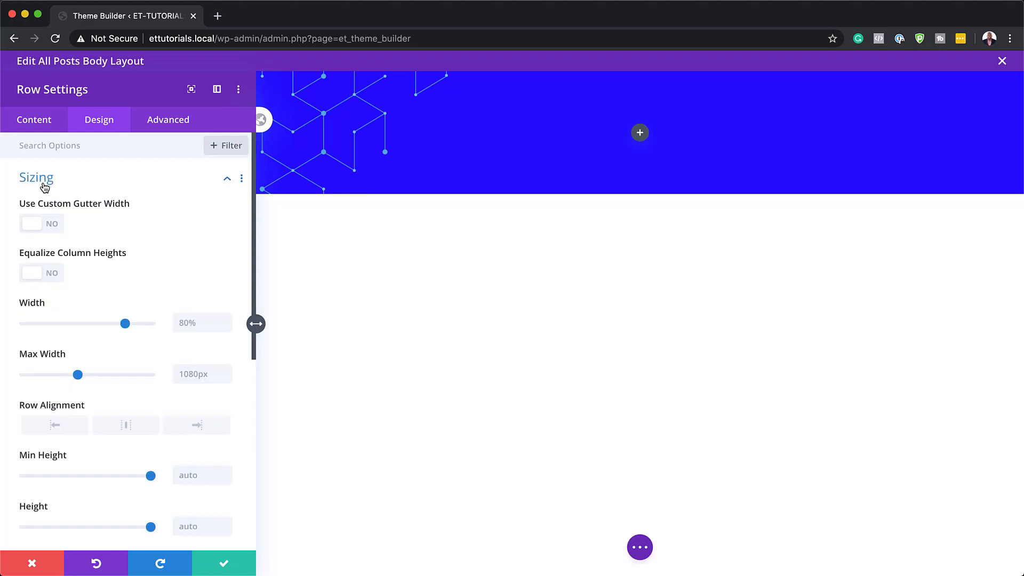
{"action": "left_click", "coordinate": [198, 375]}
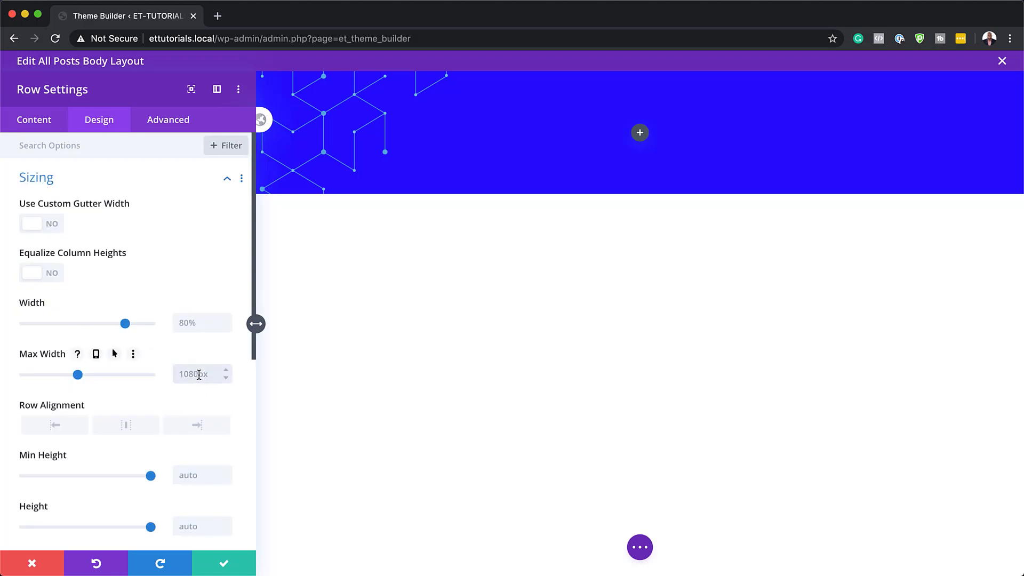
{"action": "type", "text": "1380px"}
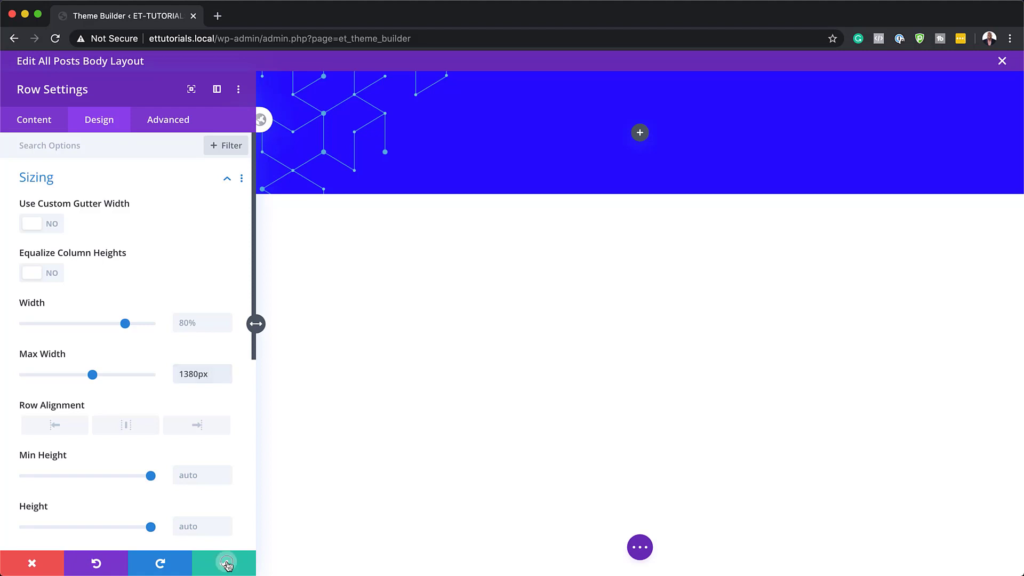
{"action": "left_click", "coordinate": [228, 563]}
Add a Post Title module to the row and turn off its featured image
{"action": "left_click", "coordinate": [512, 139]}
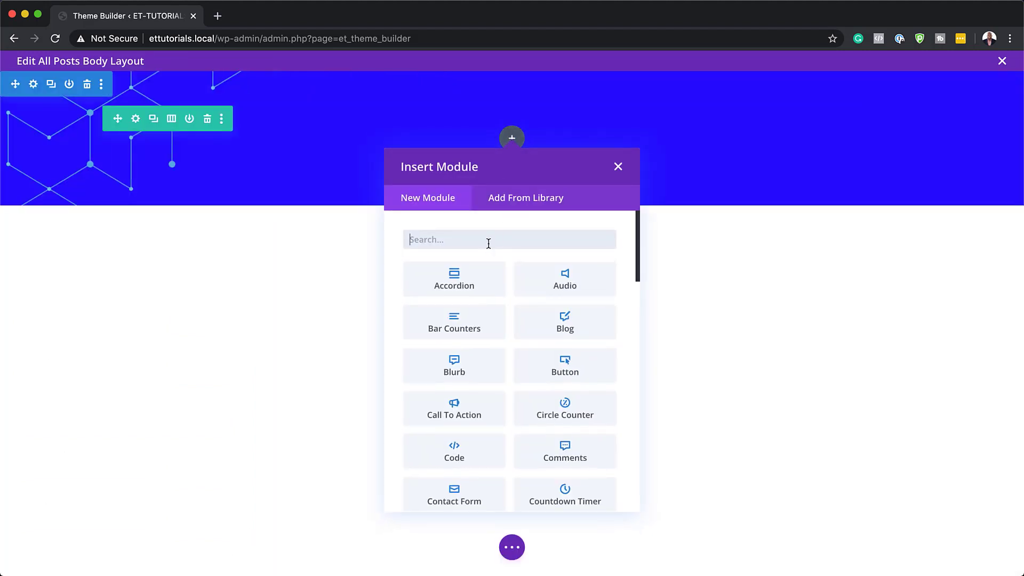
{"action": "type", "text": "post"}
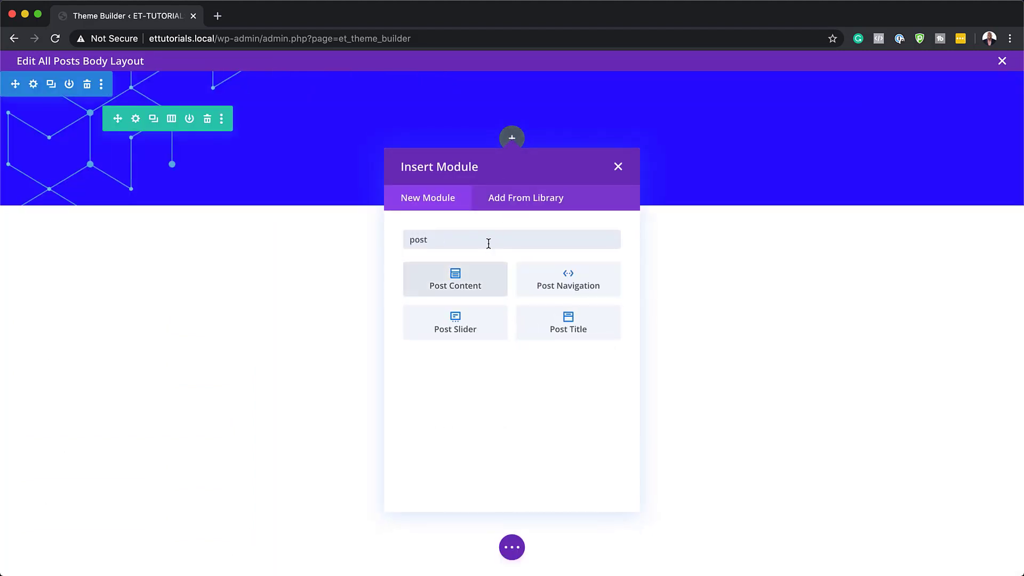
{"action": "left_click", "coordinate": [575, 326]}
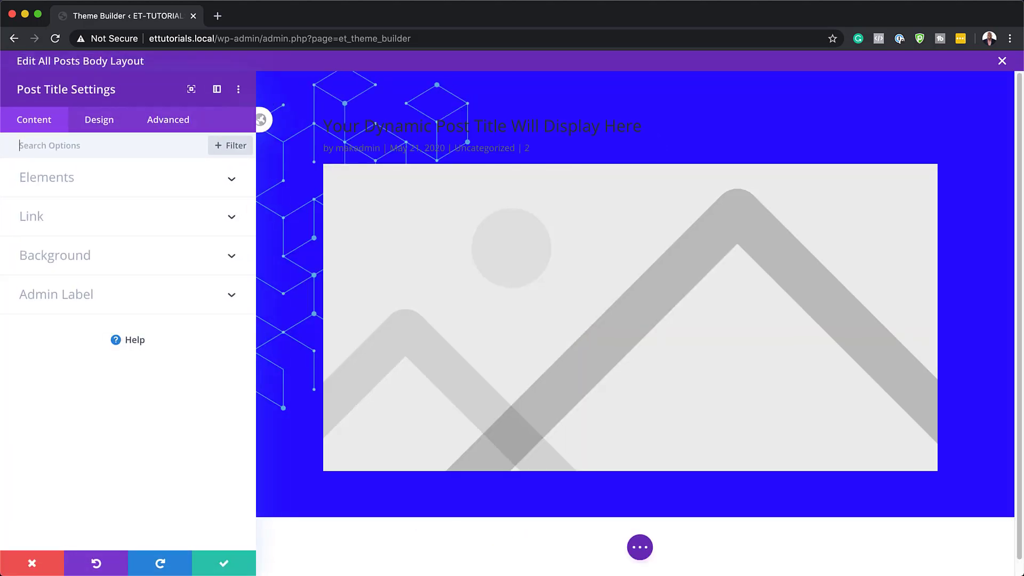
{"action": "left_click", "coordinate": [60, 182]}
{"action": "scroll", "coordinate": [144, 463], "scroll_direction": "down", "scroll_amount": 5}
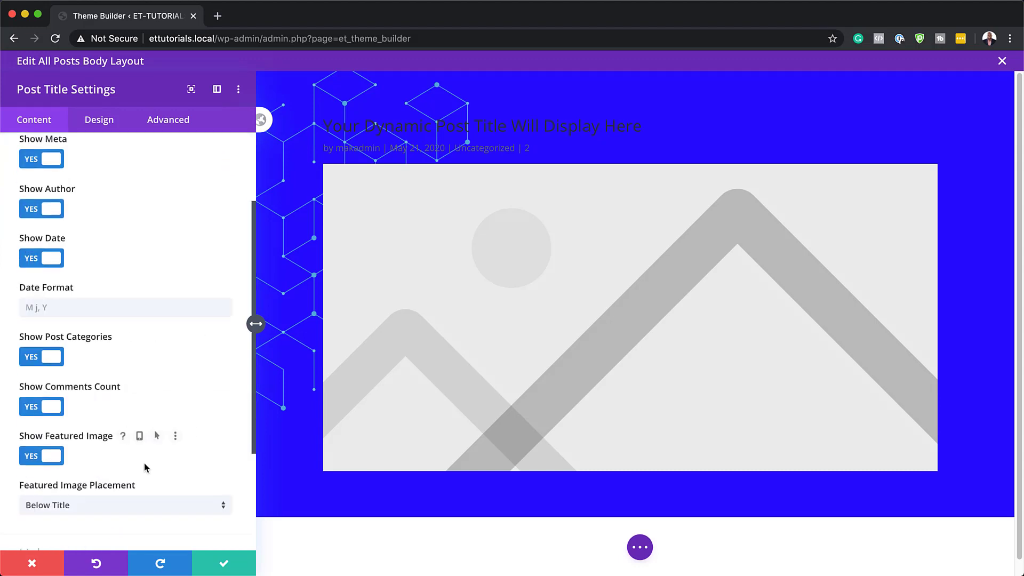
{"action": "left_click", "coordinate": [36, 458]}
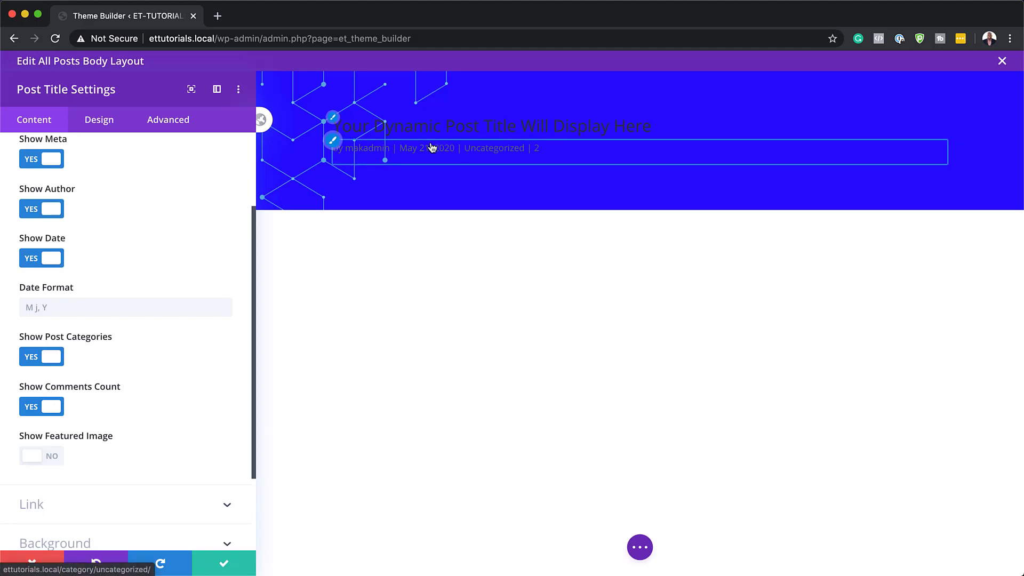
Set the Post Title module's text color to Light
{"action": "left_click", "coordinate": [99, 121]}
{"action": "left_click", "coordinate": [45, 181]}
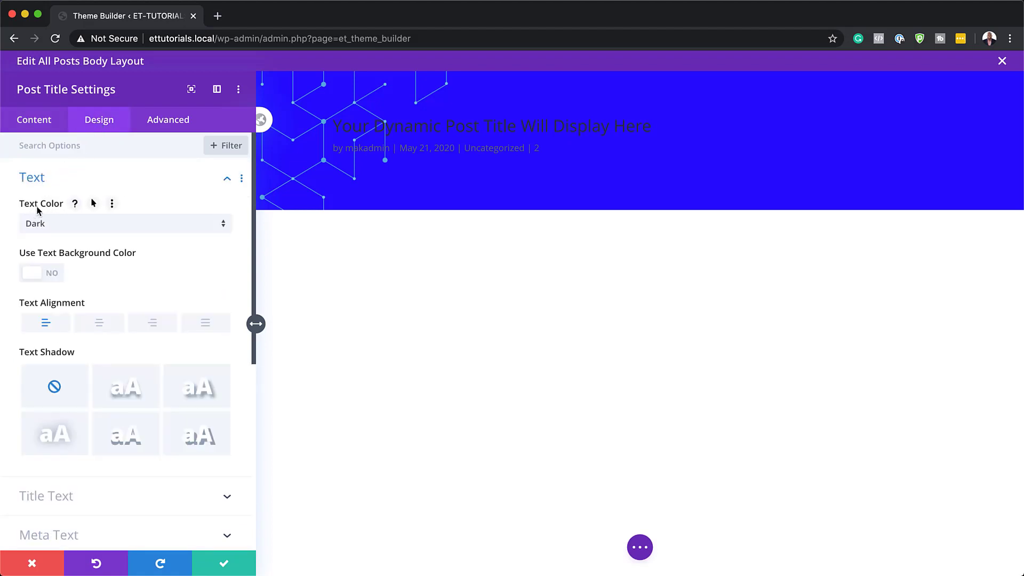
{"action": "left_click", "coordinate": [61, 226]}
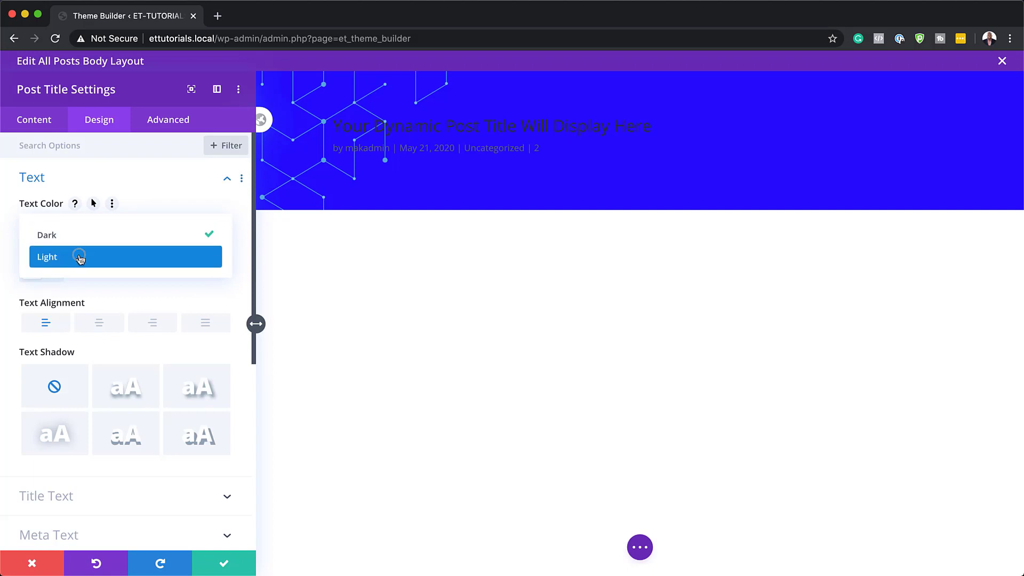
{"action": "left_click", "coordinate": [80, 257]}
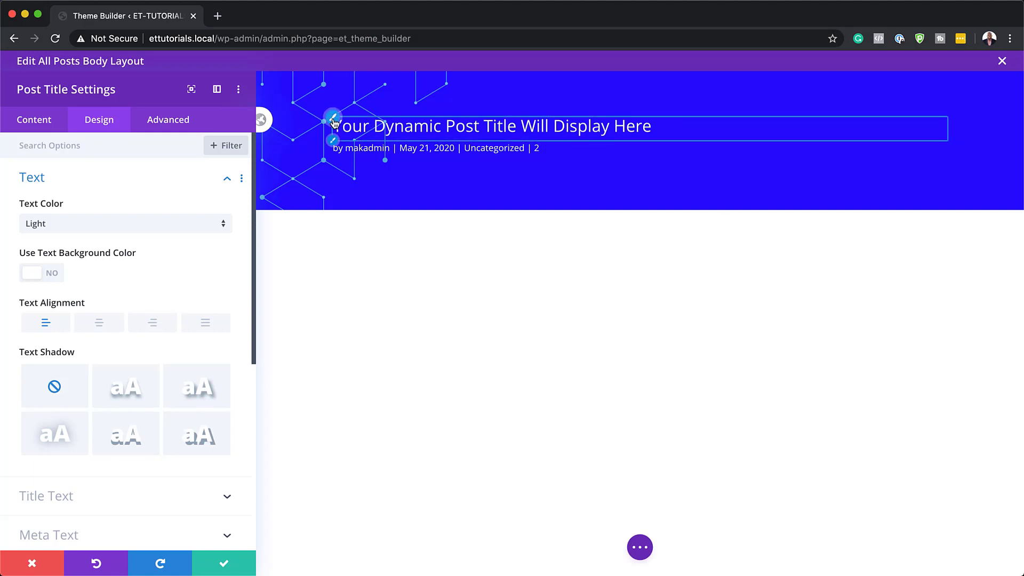
Set the title text font of the Post Title module to Work Sans
{"action": "left_click", "coordinate": [333, 119]}
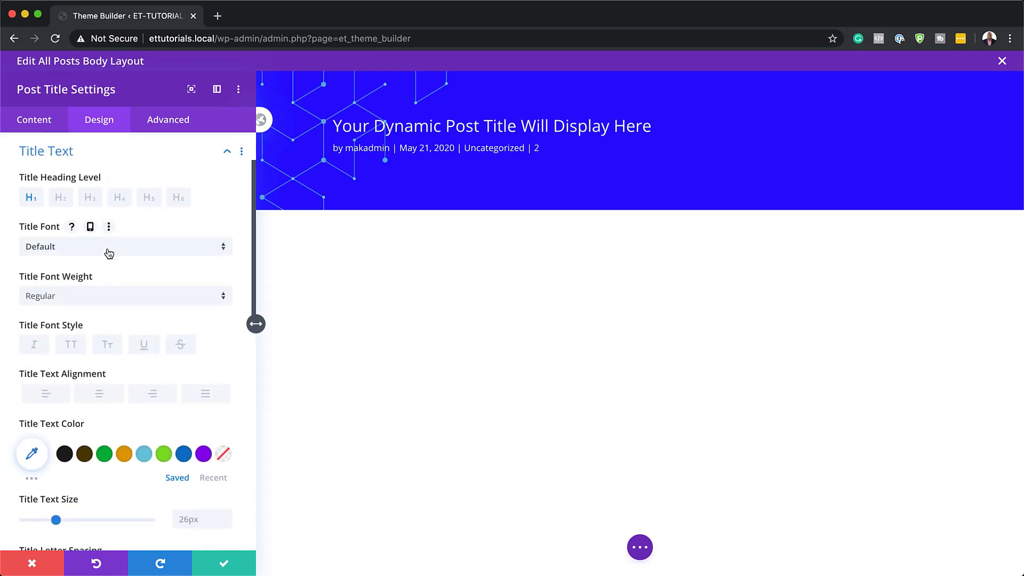
{"action": "left_click", "coordinate": [107, 251]}
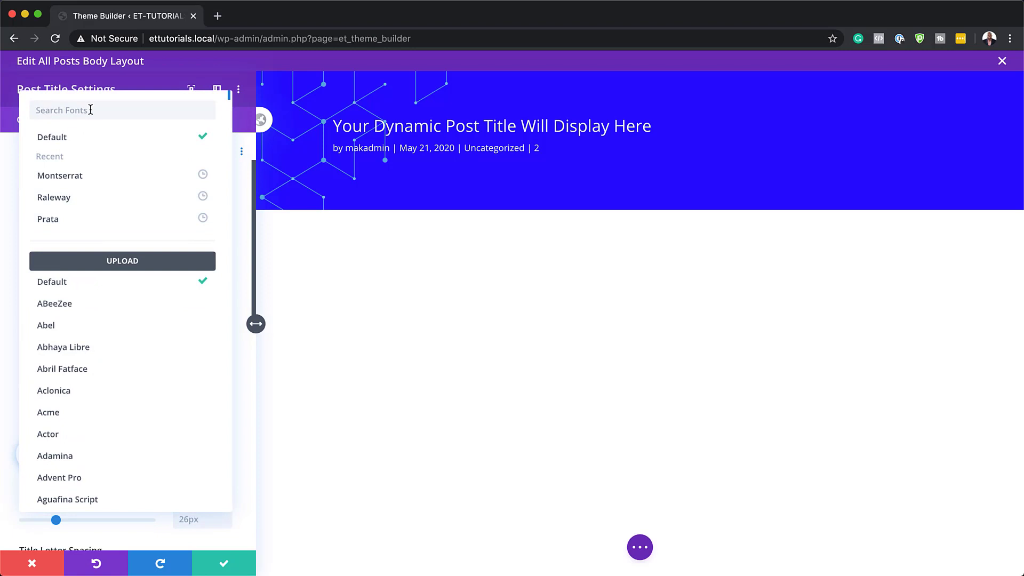
{"action": "type", "text": "work"}
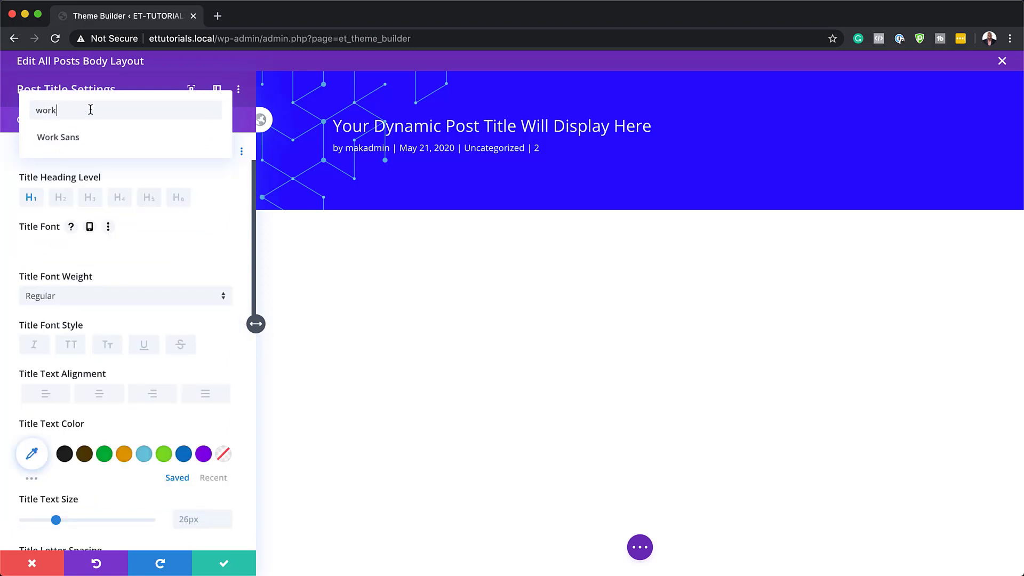
{"action": "left_click", "coordinate": [73, 138]}
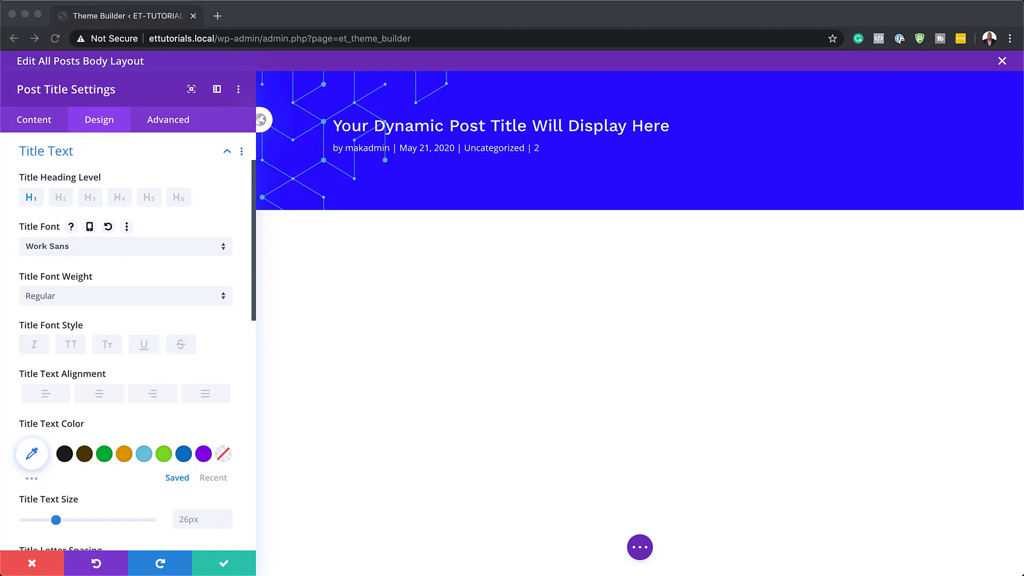
Set the title text size to 7rem
{"action": "scroll", "coordinate": [203, 468], "scroll_direction": "down", "scroll_amount": 3}
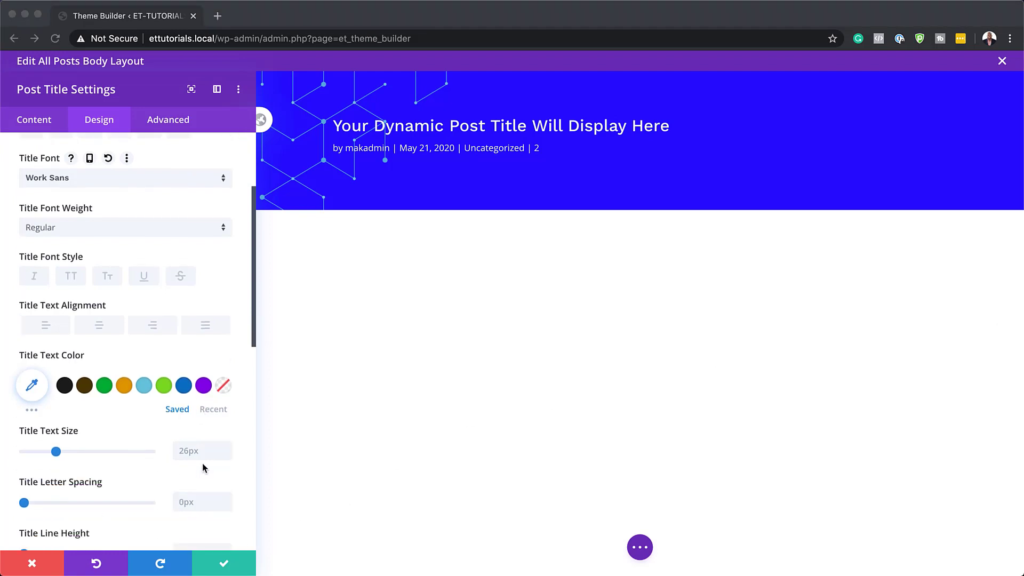
{"action": "left_click", "coordinate": [195, 452]}
{"action": "type", "text": "7rem"}
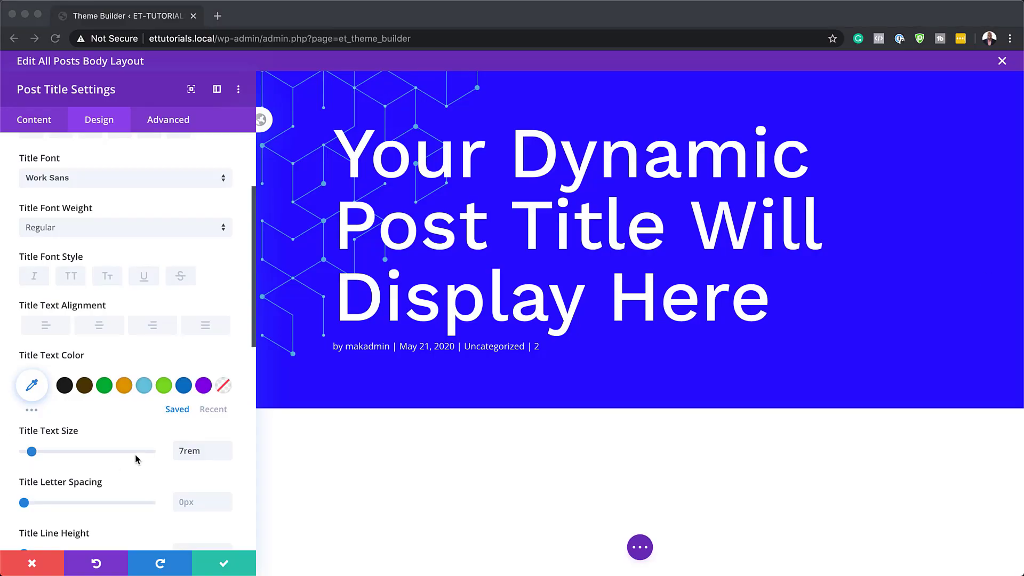
Add responsive title text sizes of 4rem for tablet and 2rem for phone, and return to the desktop view
{"action": "left_click", "coordinate": [129, 435]}
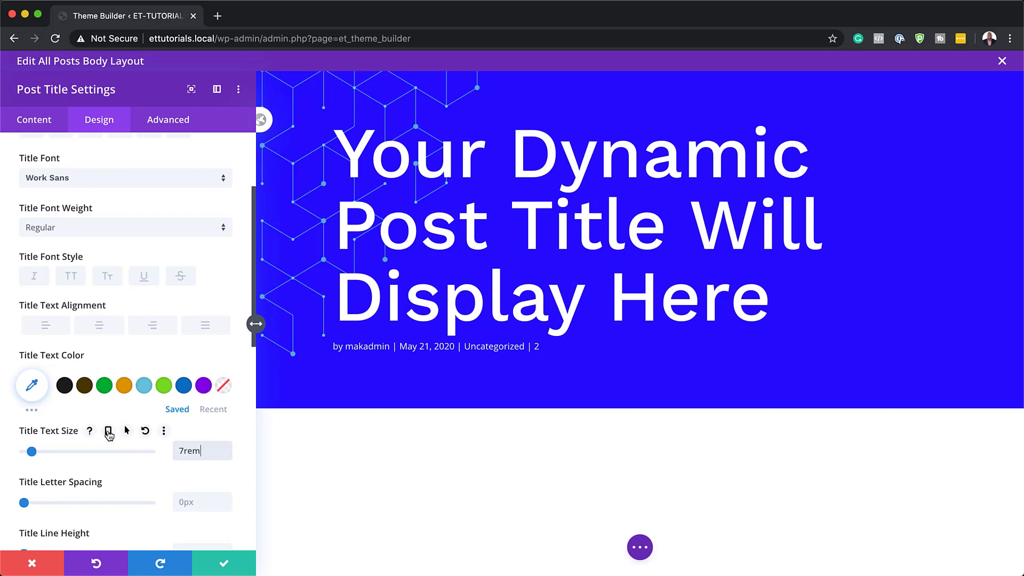
{"action": "left_click", "coordinate": [109, 432]}
{"action": "left_click", "coordinate": [128, 453]}
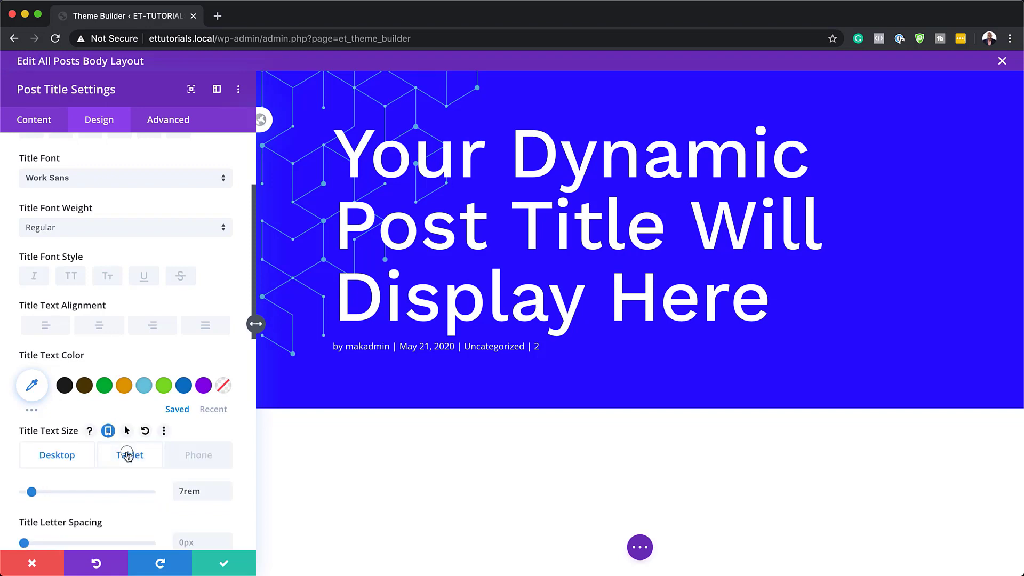
{"action": "left_click", "coordinate": [193, 491]}
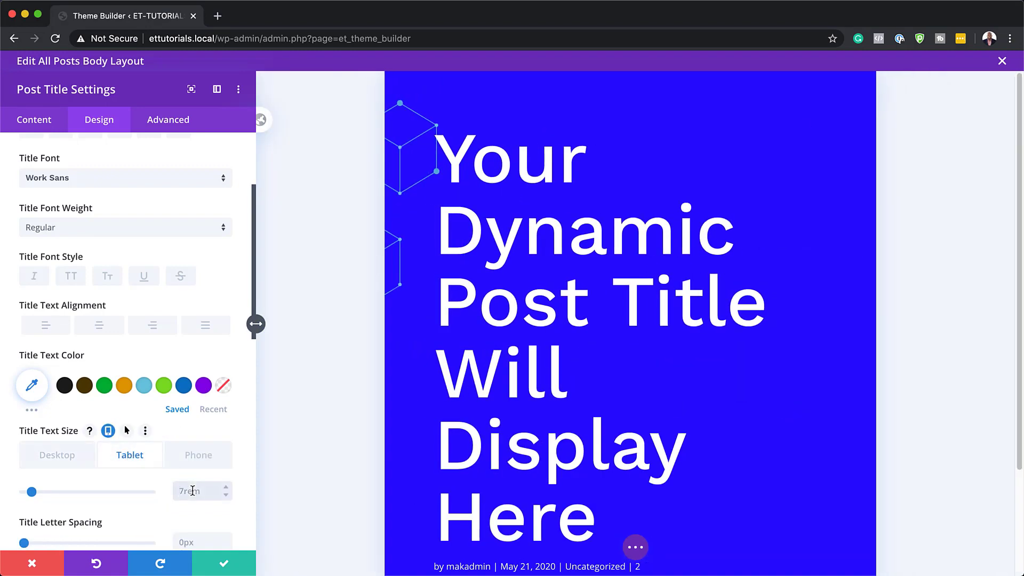
{"action": "type", "text": "4rem"}
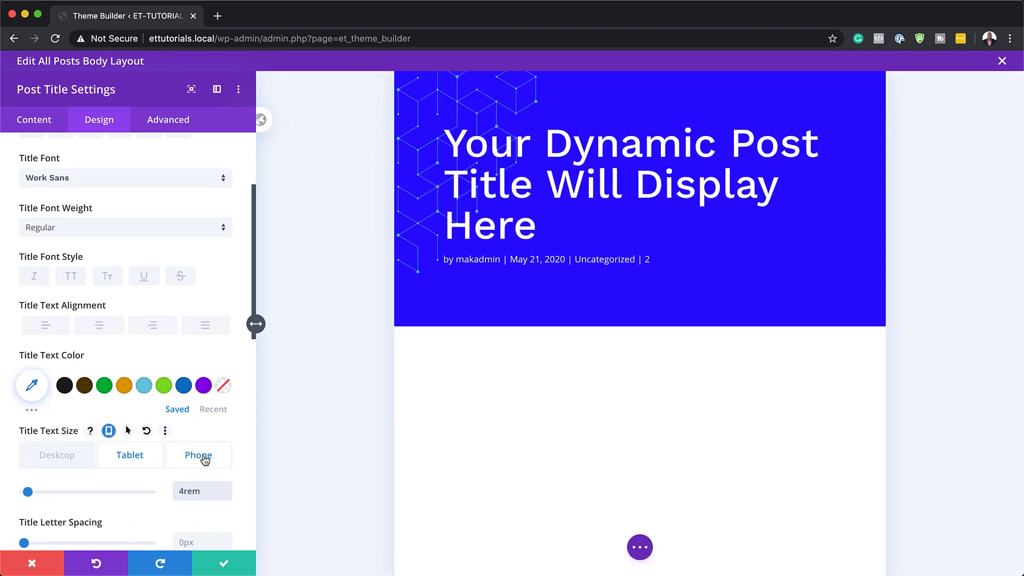
{"action": "left_click", "coordinate": [205, 459]}
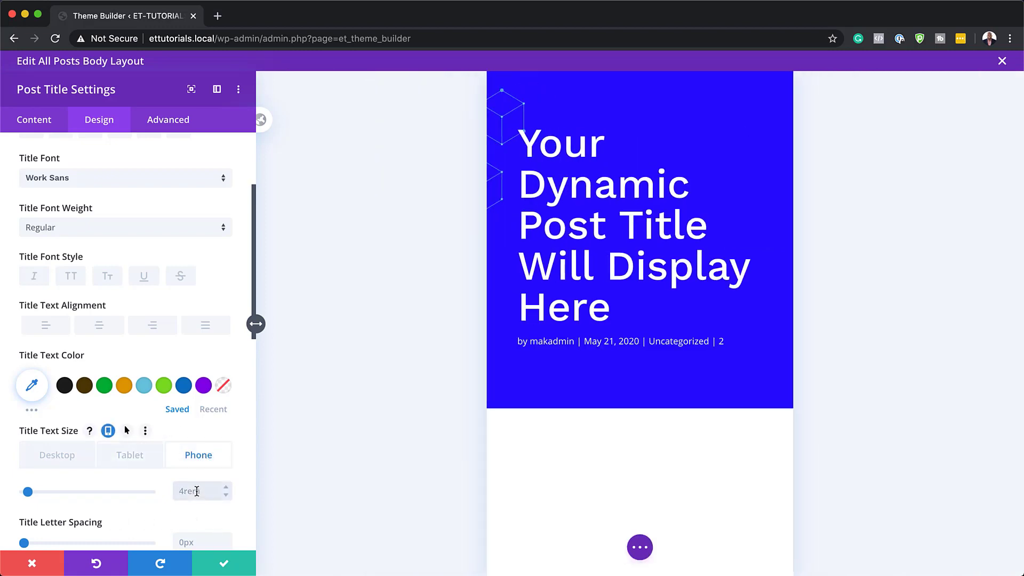
{"action": "left_click", "coordinate": [198, 492]}
{"action": "left_click", "coordinate": [227, 496]}
{"action": "left_click", "coordinate": [226, 495]}
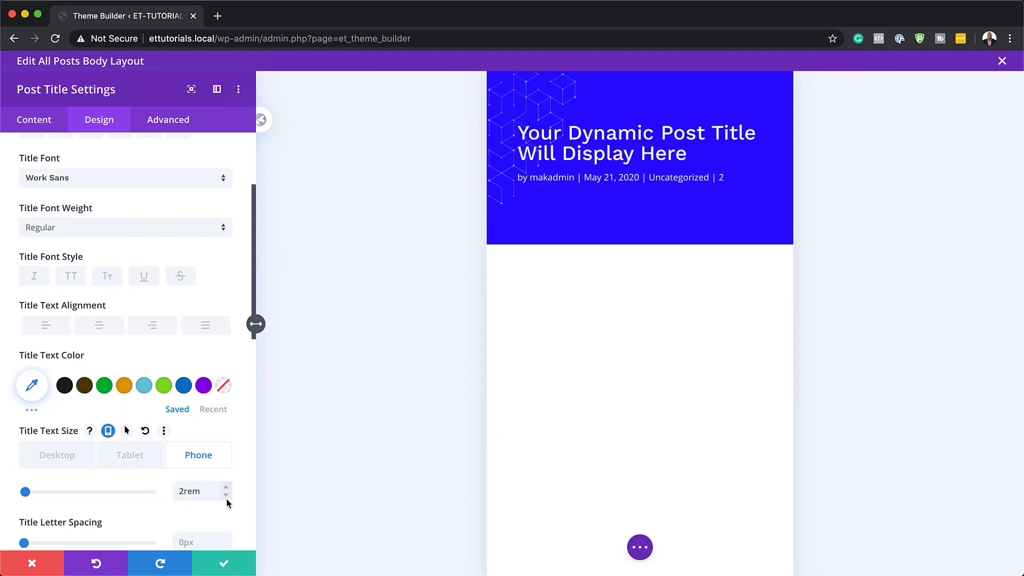
{"action": "left_click", "coordinate": [71, 457]}
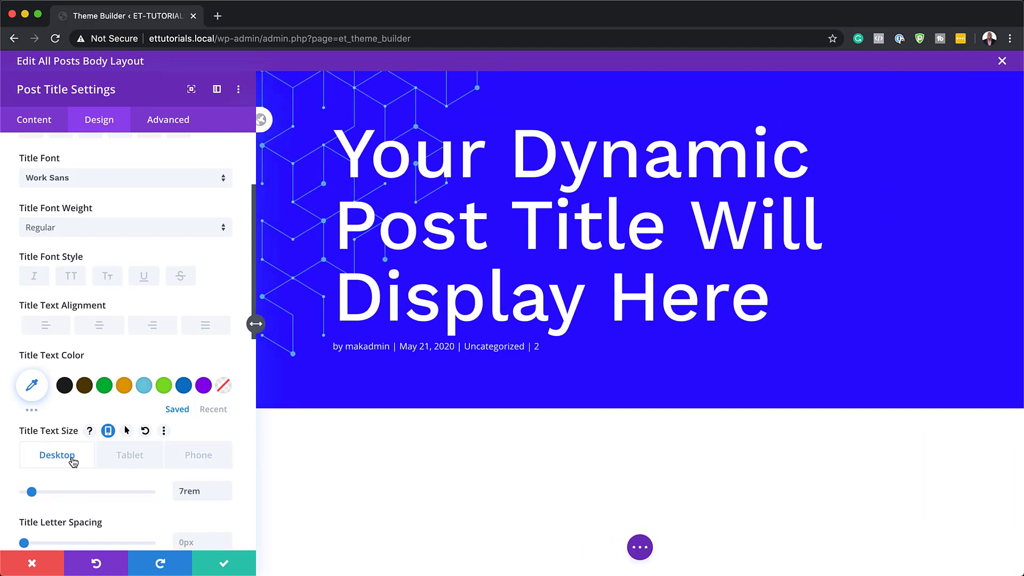
Set the title letter spacing to -2px
{"action": "scroll", "coordinate": [109, 472], "scroll_direction": "down", "scroll_amount": 2}
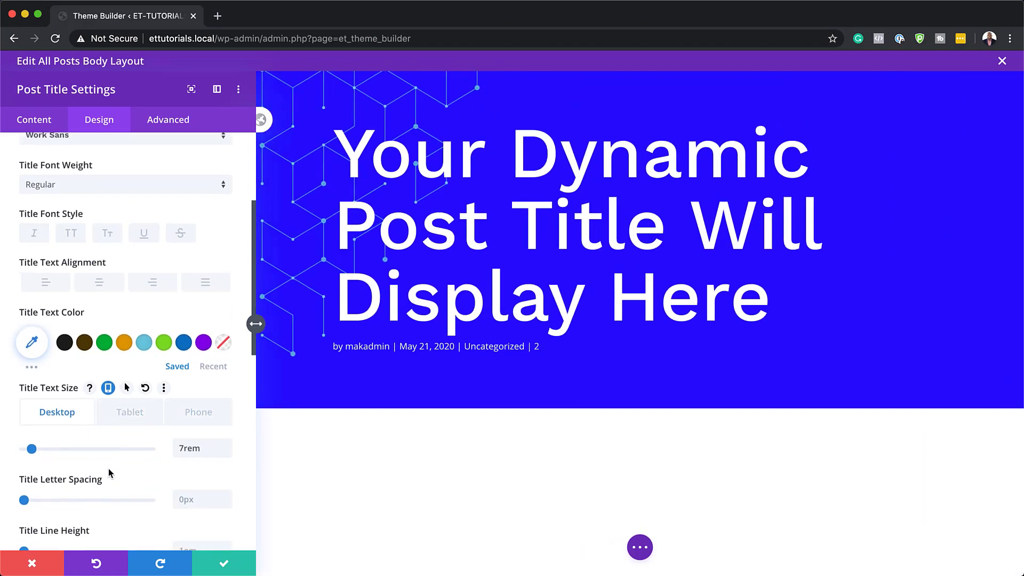
{"action": "scroll", "coordinate": [107, 468], "scroll_direction": "down", "scroll_amount": 1}
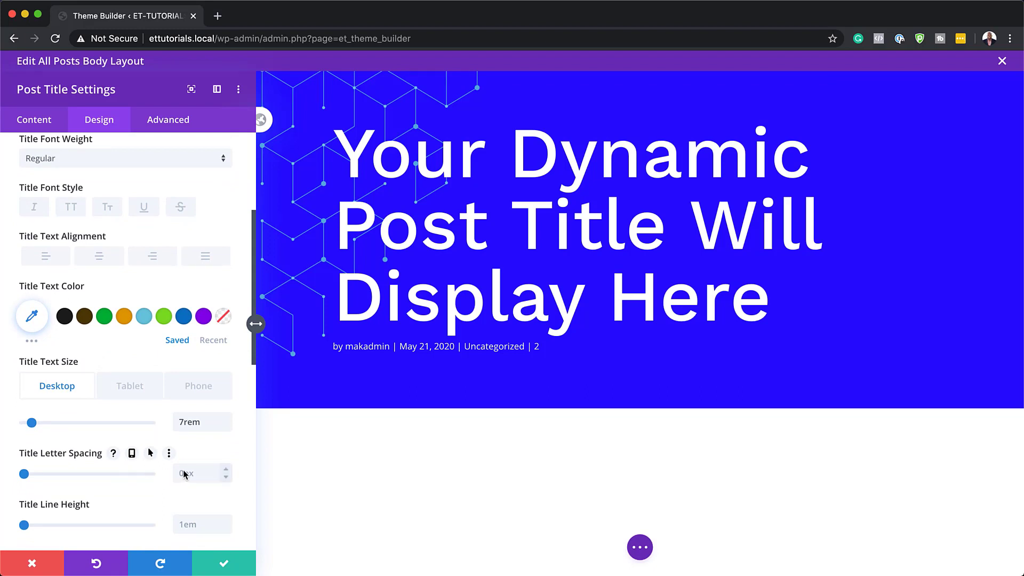
{"action": "left_click", "coordinate": [213, 476]}
{"action": "type", "text": "-2px"}
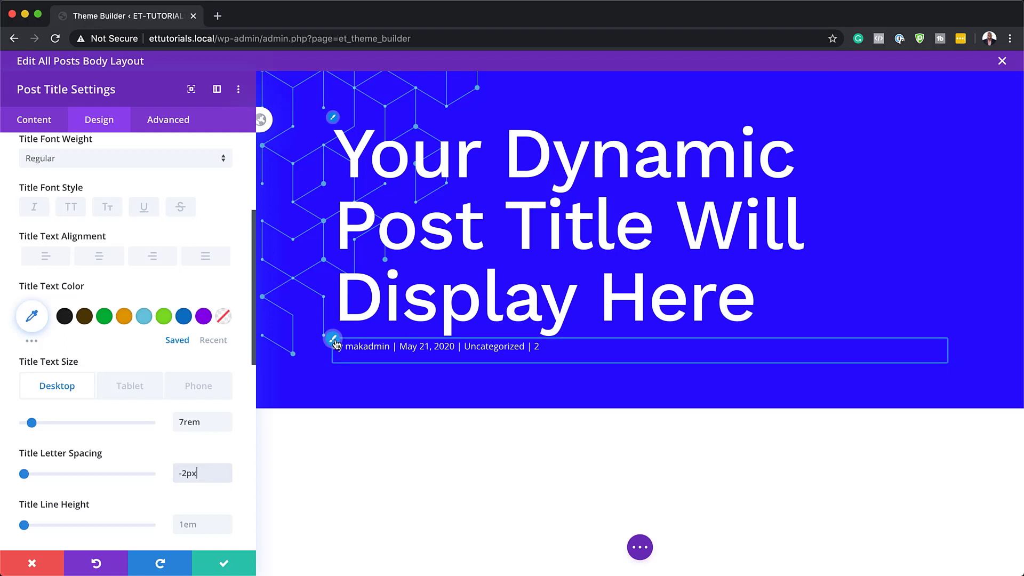
Style the post meta text with the Work Sans font at 1rem and save the module settings
{"action": "left_click", "coordinate": [333, 340]}
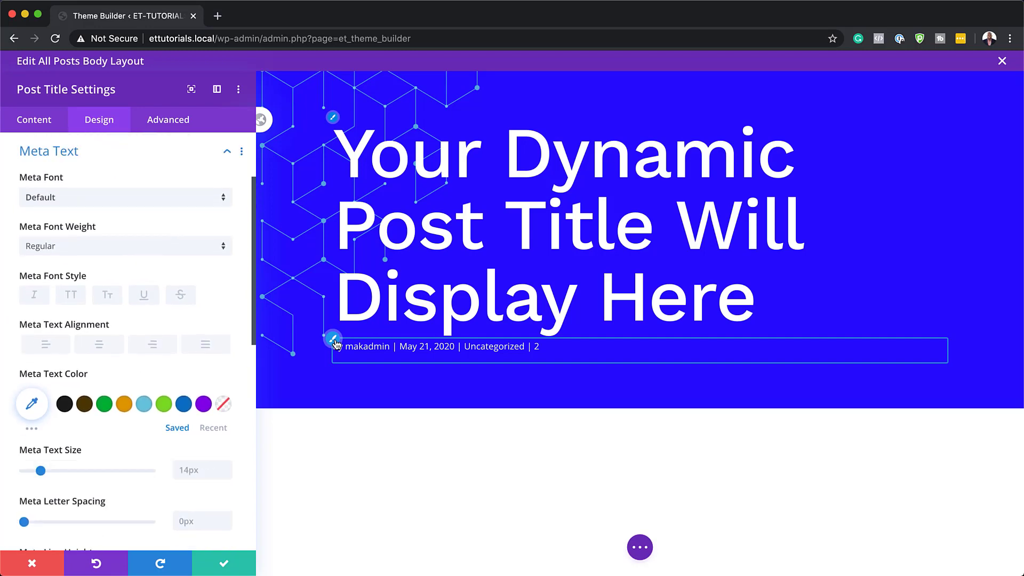
{"action": "left_click", "coordinate": [128, 198]}
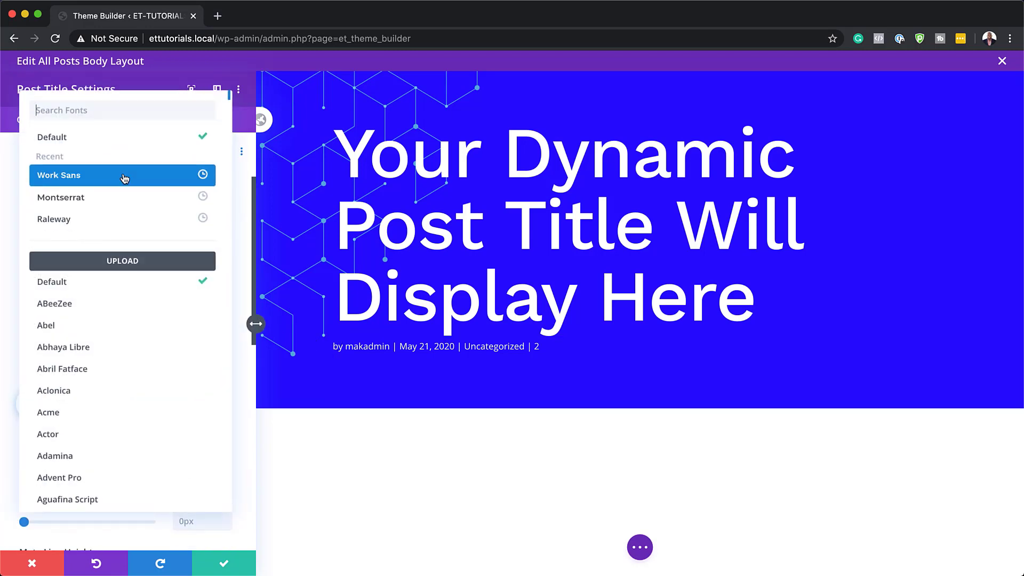
{"action": "left_click", "coordinate": [124, 174]}
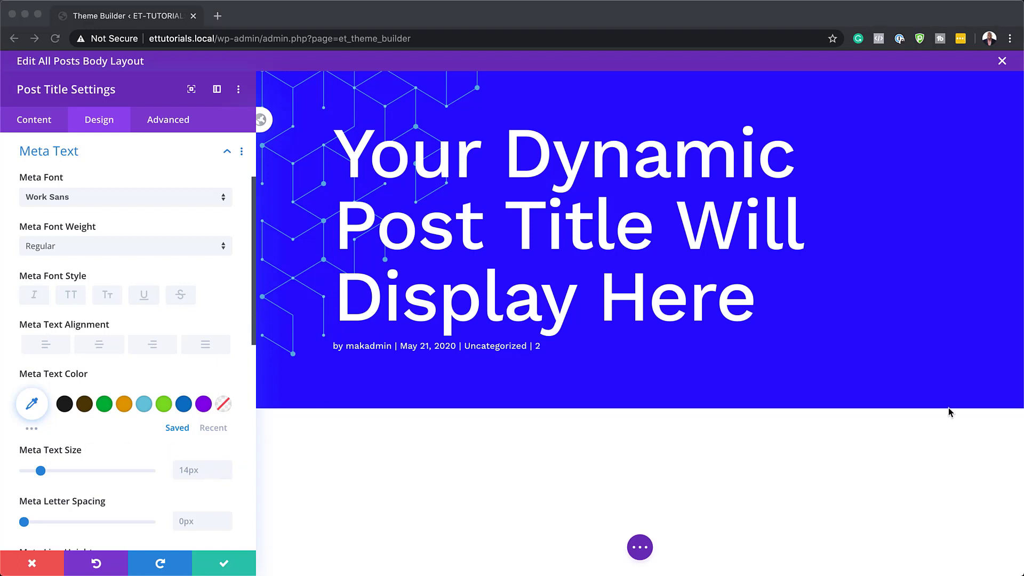
{"action": "left_click", "coordinate": [195, 474]}
{"action": "type", "text": "1rem"}
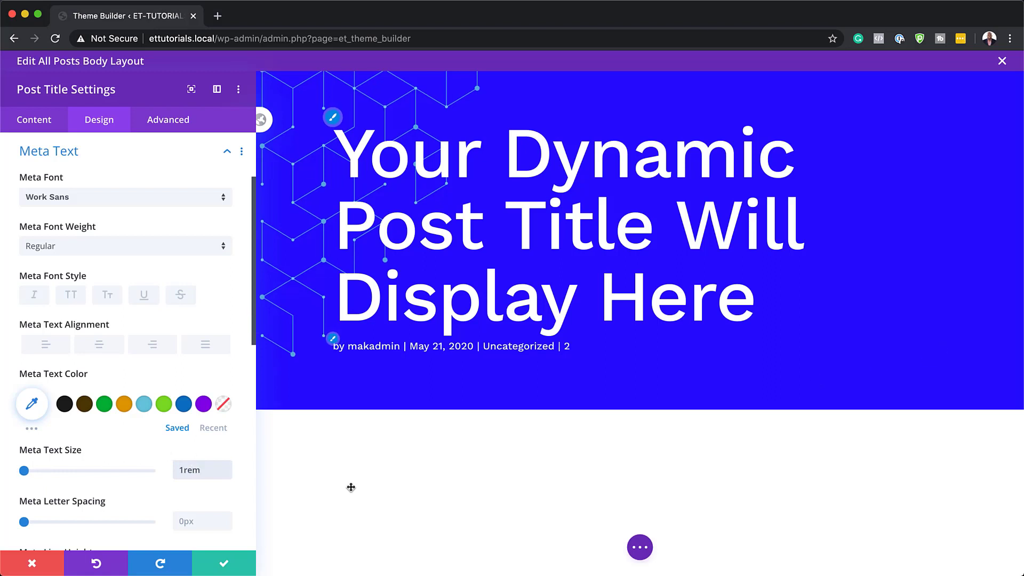
{"action": "left_click", "coordinate": [220, 564]}
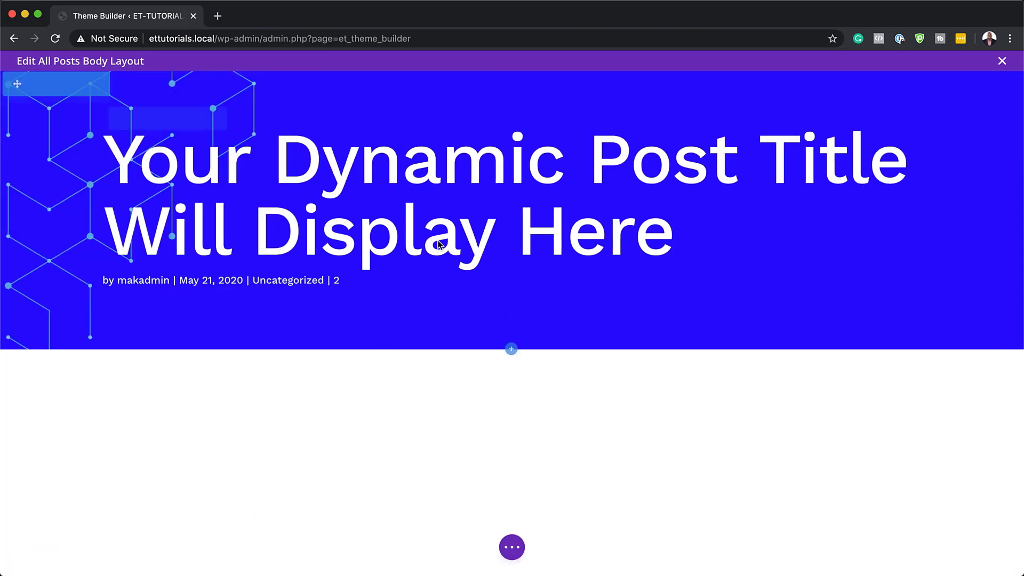
Add a regular section below the blue hero section without inserting a row
{"action": "left_click", "coordinate": [516, 357]}
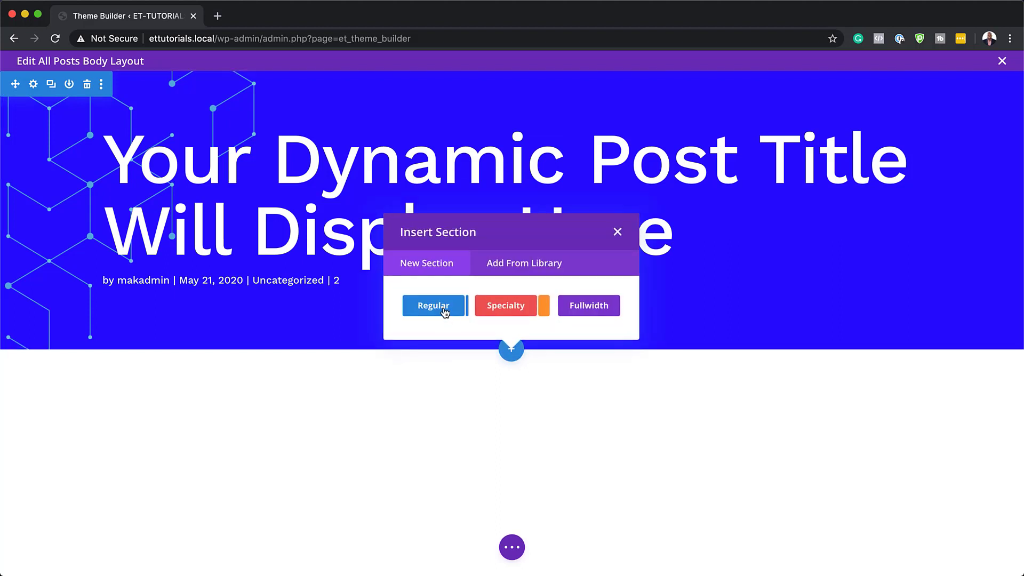
{"action": "left_click", "coordinate": [445, 313]}
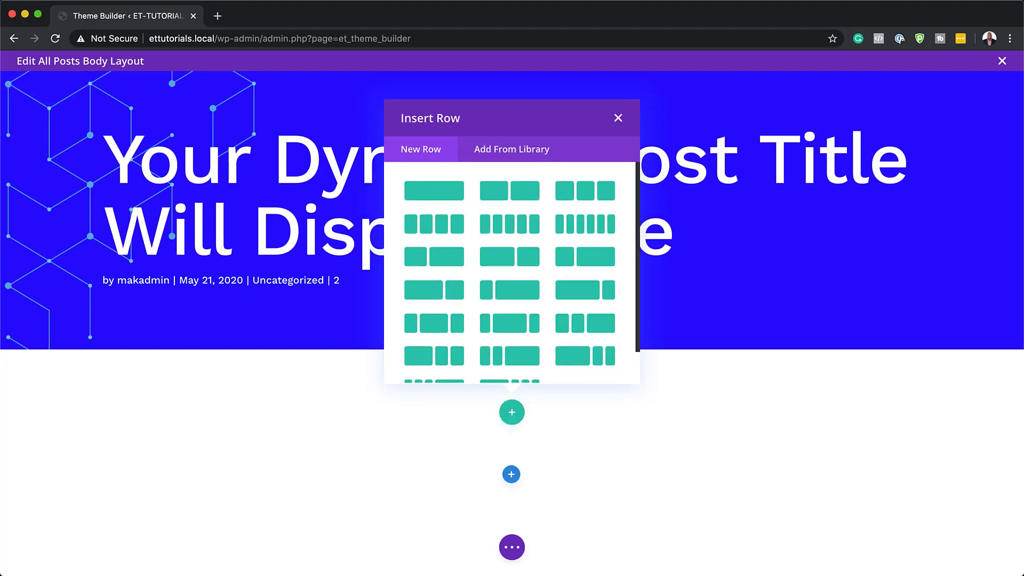
{"action": "left_click", "coordinate": [618, 118]}
Set the new section's top padding to 0px and save the section settings
{"action": "mouse_move", "coordinate": [37, 367]}
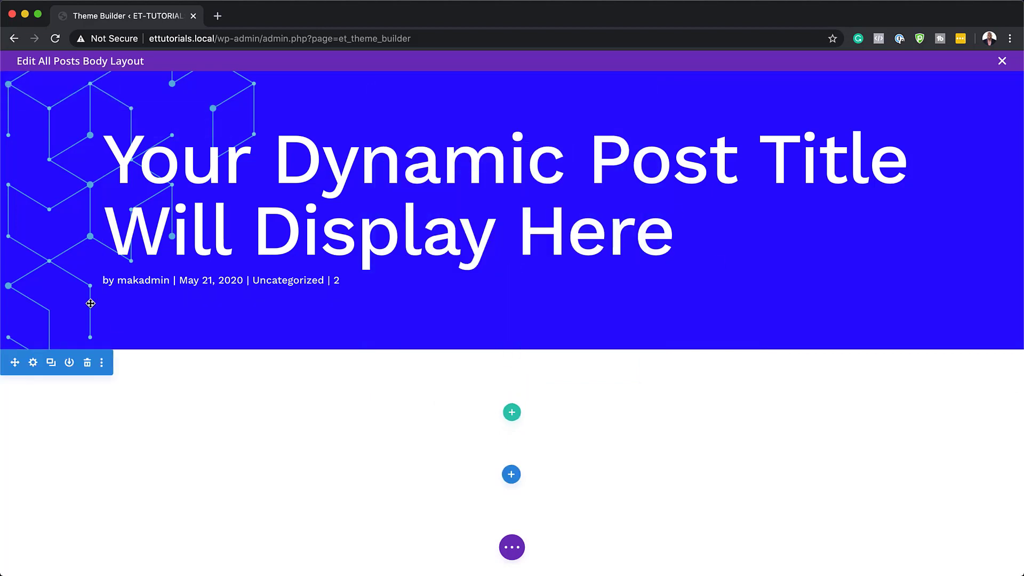
{"action": "left_click", "coordinate": [35, 363]}
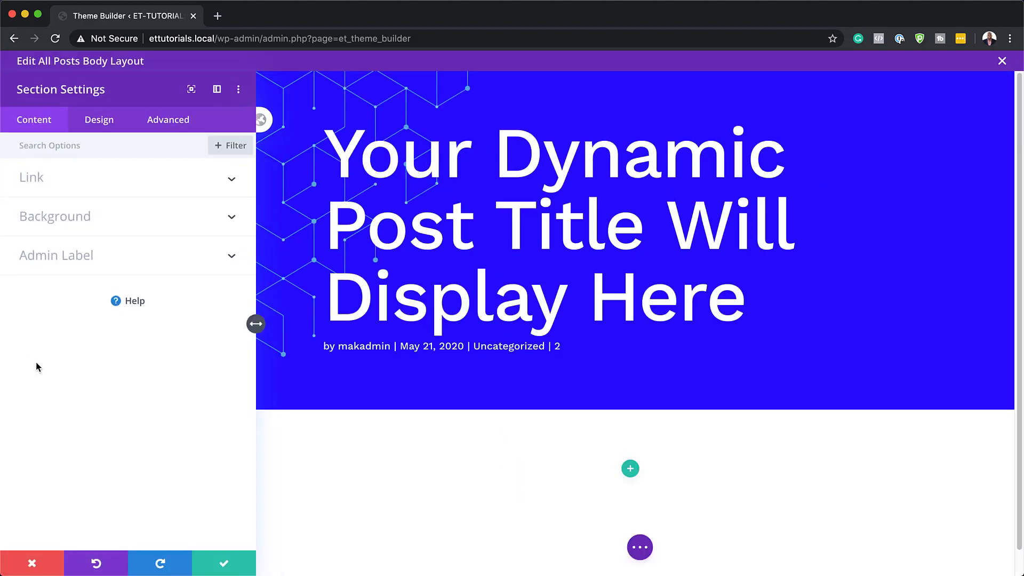
{"action": "left_click", "coordinate": [108, 122]}
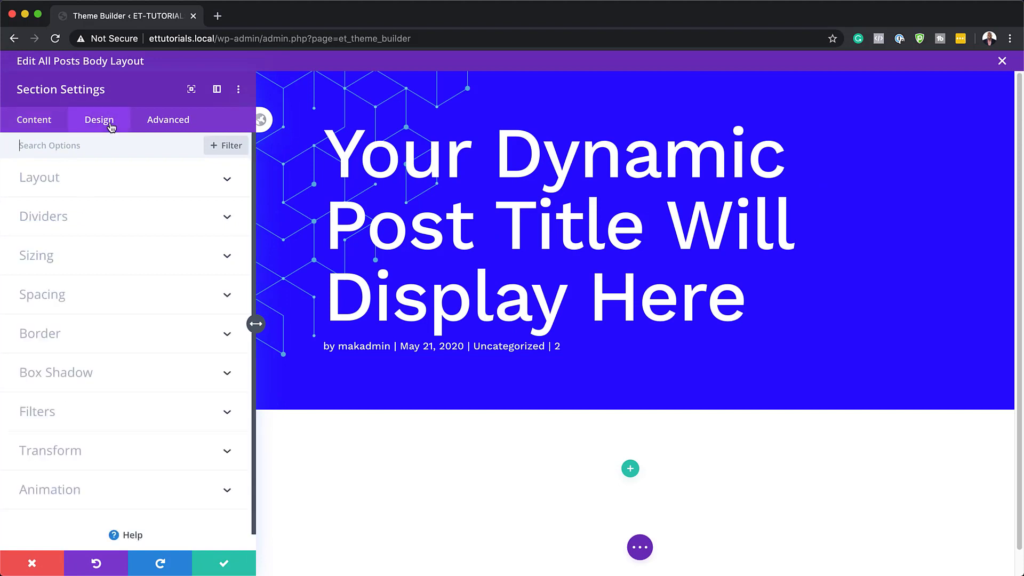
{"action": "left_click", "coordinate": [50, 297]}
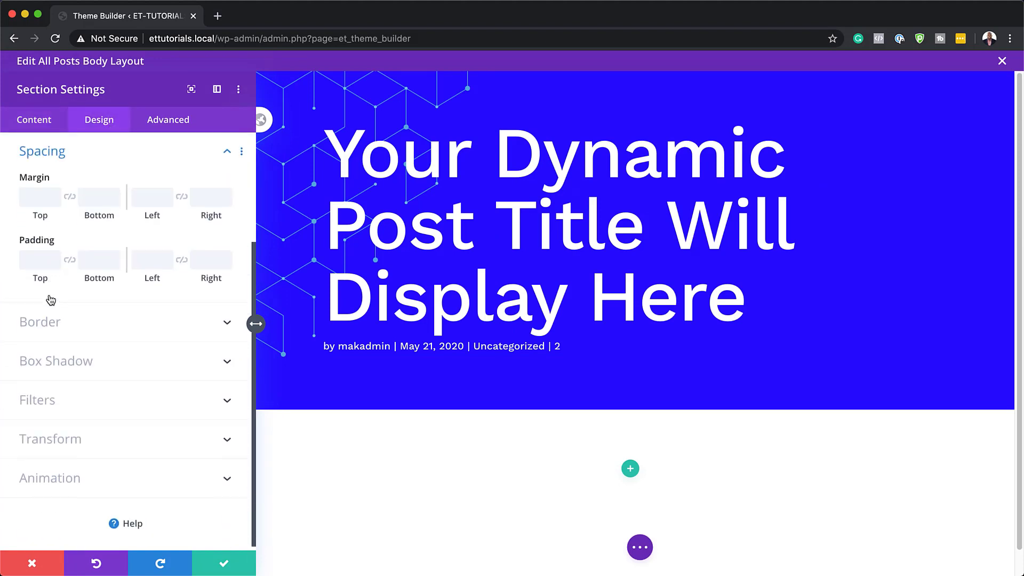
{"action": "left_click", "coordinate": [39, 265]}
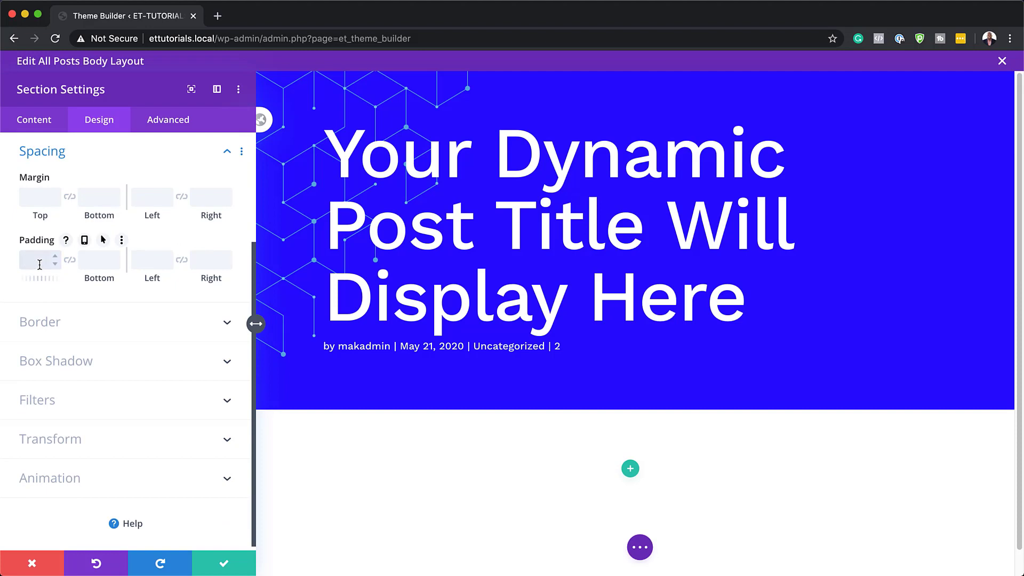
{"action": "type", "text": "0px"}
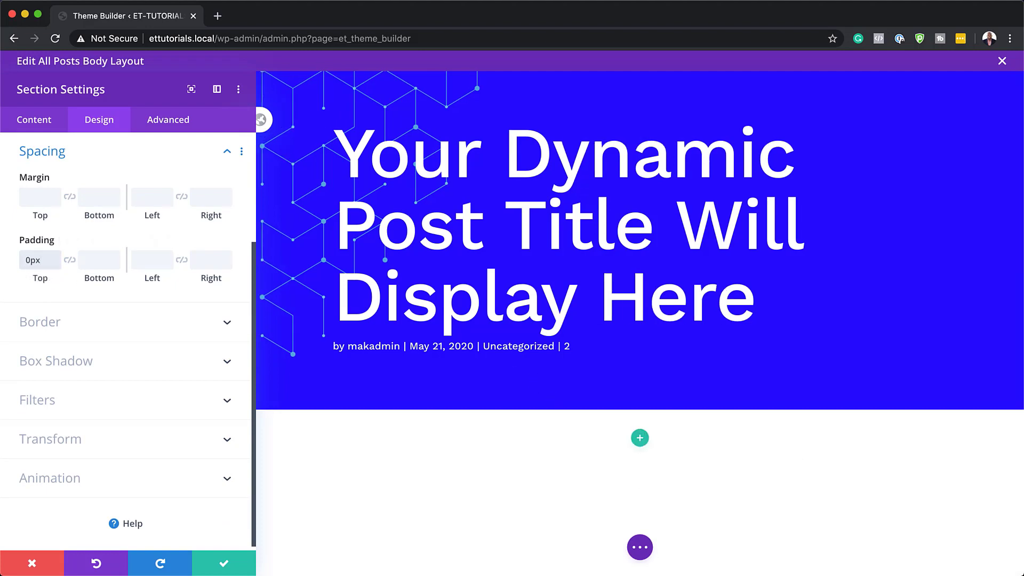
{"action": "left_click", "coordinate": [230, 563]}
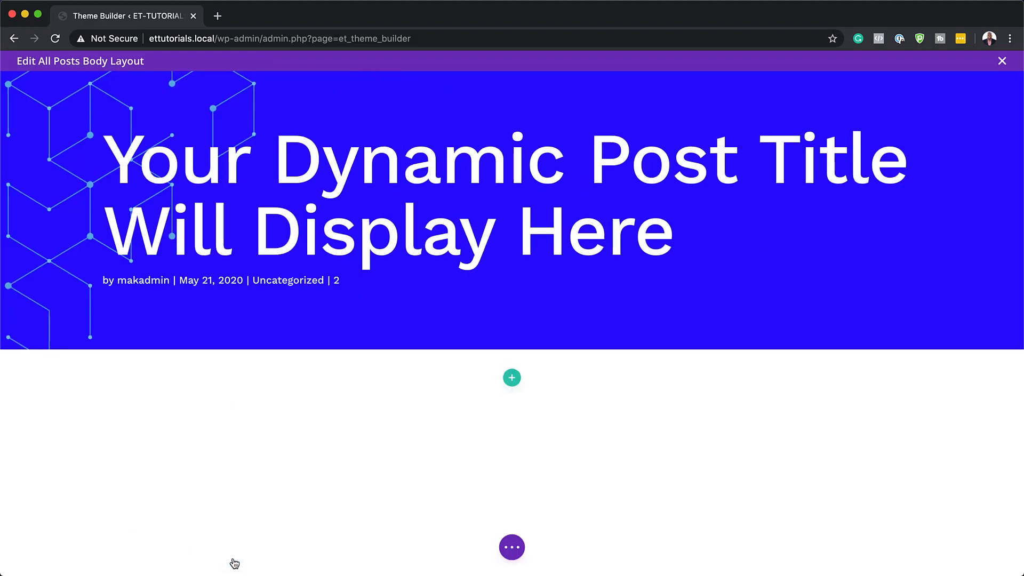
Insert a row with a three-quarter and a one-quarter column into the new section without adding a module
{"action": "left_click", "coordinate": [512, 378]}
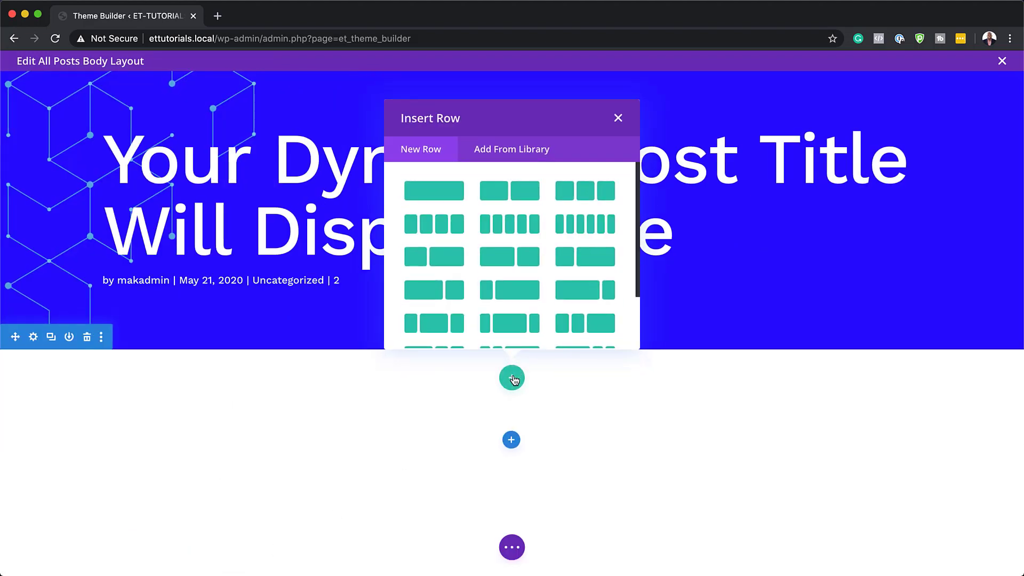
{"action": "left_click", "coordinate": [584, 293]}
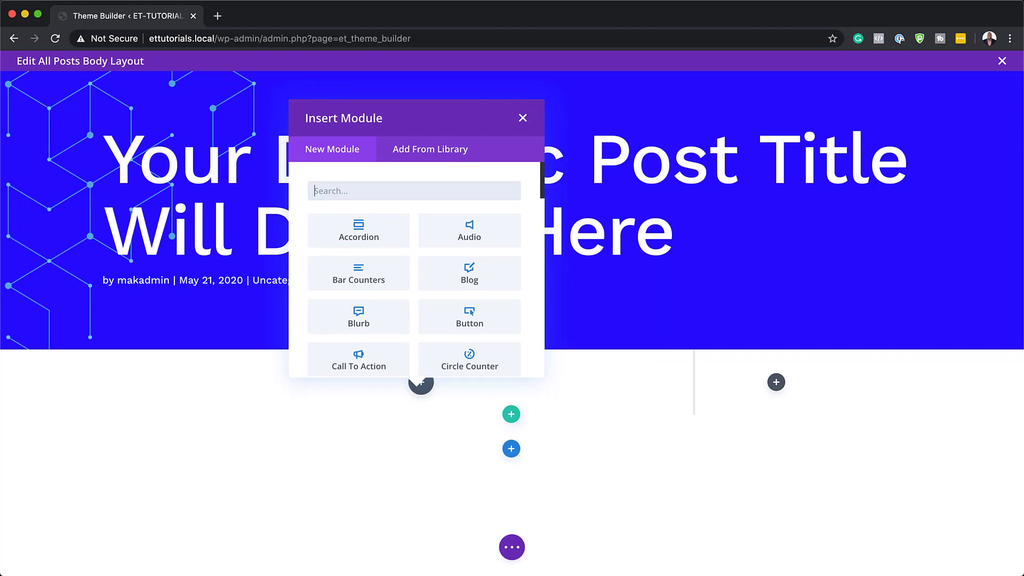
{"action": "left_click", "coordinate": [524, 119]}
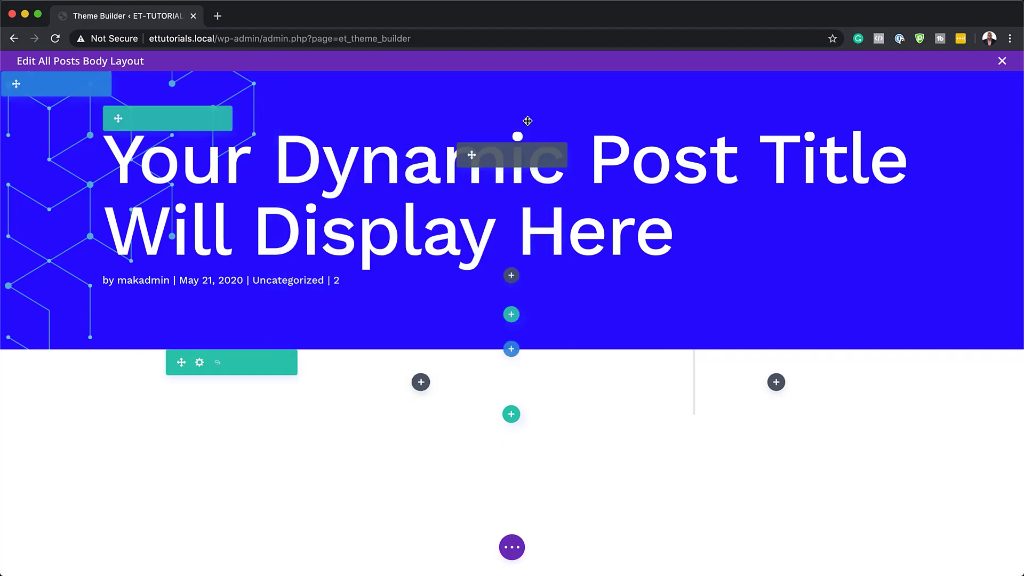
Enable a custom gutter width of 1 for the new two-column row below the hero section
{"action": "left_click", "coordinate": [200, 363]}
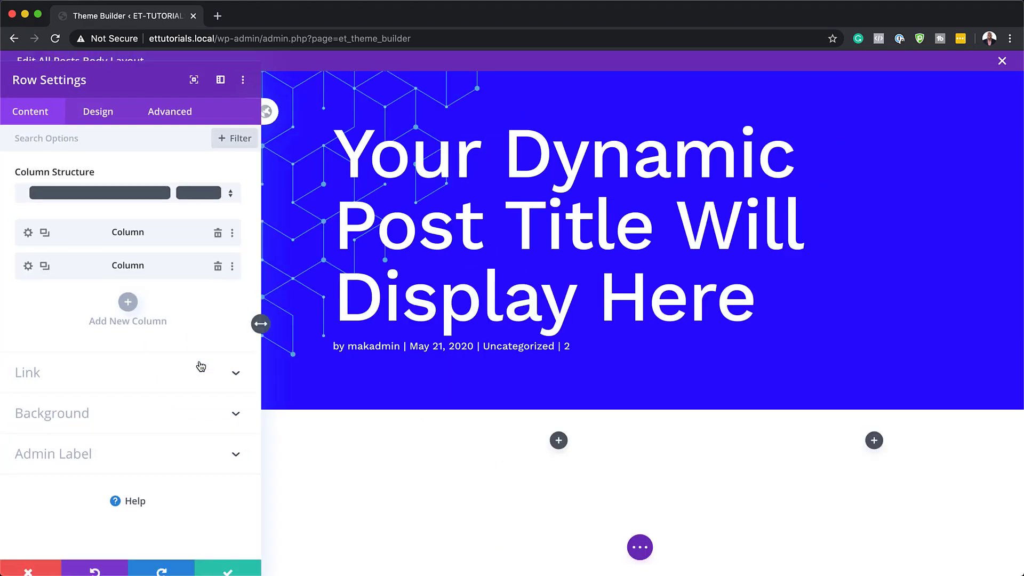
{"action": "left_click", "coordinate": [107, 124]}
{"action": "left_click", "coordinate": [55, 182]}
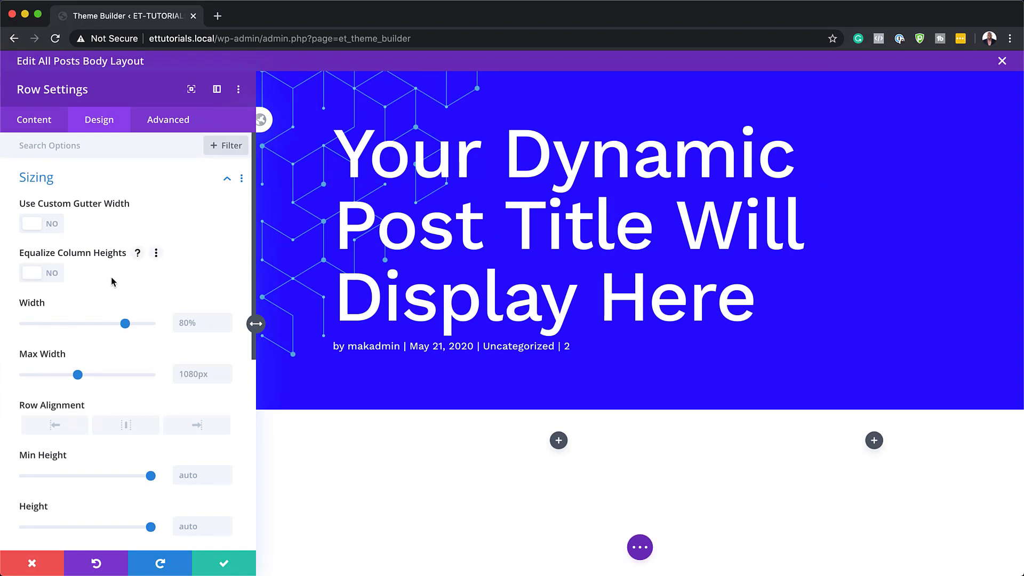
{"action": "left_click", "coordinate": [55, 225]}
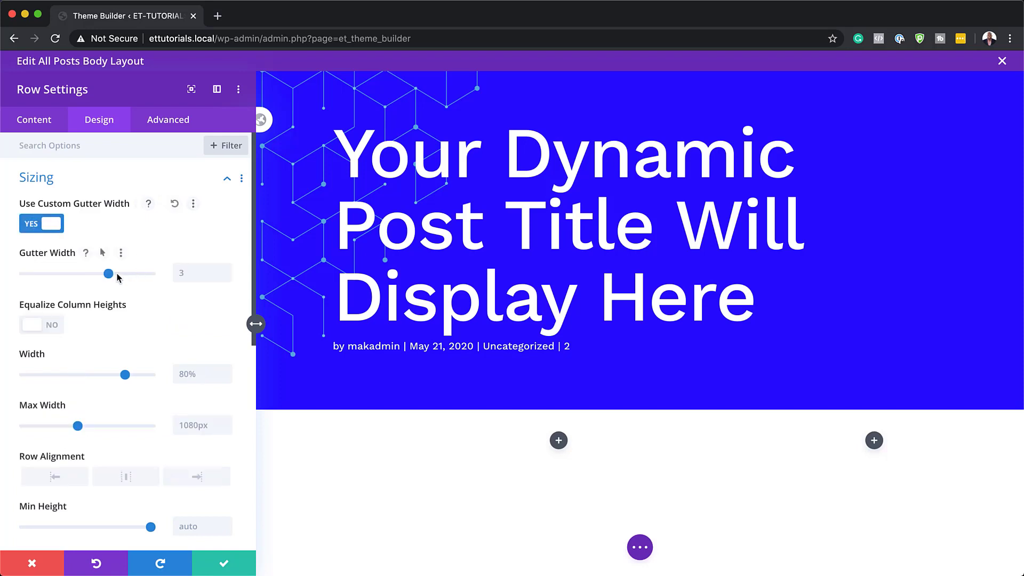
{"action": "left_click_drag", "start_coordinate": [108, 273], "coordinate": [26, 283]}
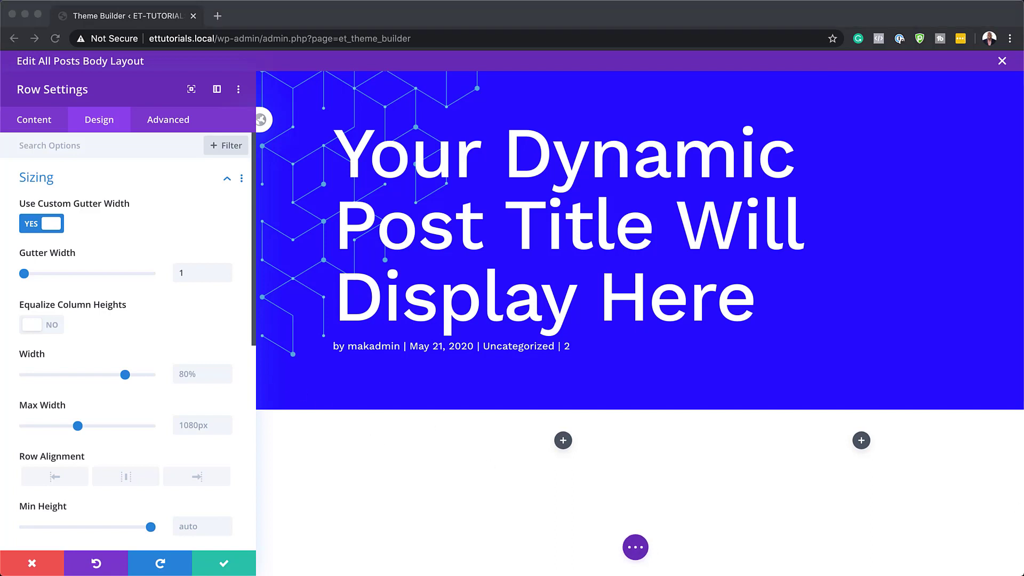
Equalize the row's column heights and set its max width to 1380px
{"action": "left_click", "coordinate": [52, 325]}
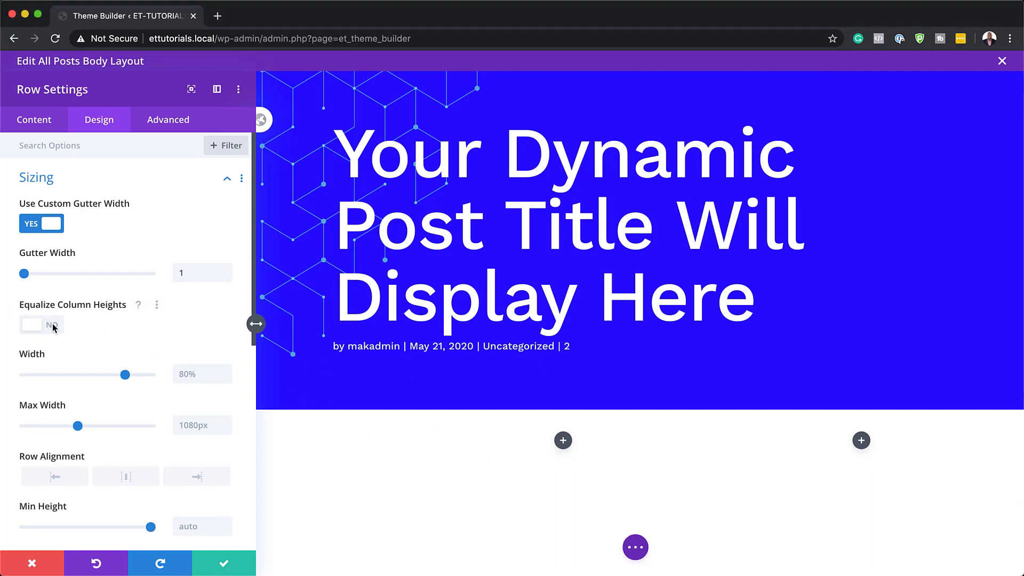
{"action": "left_click", "coordinate": [51, 325]}
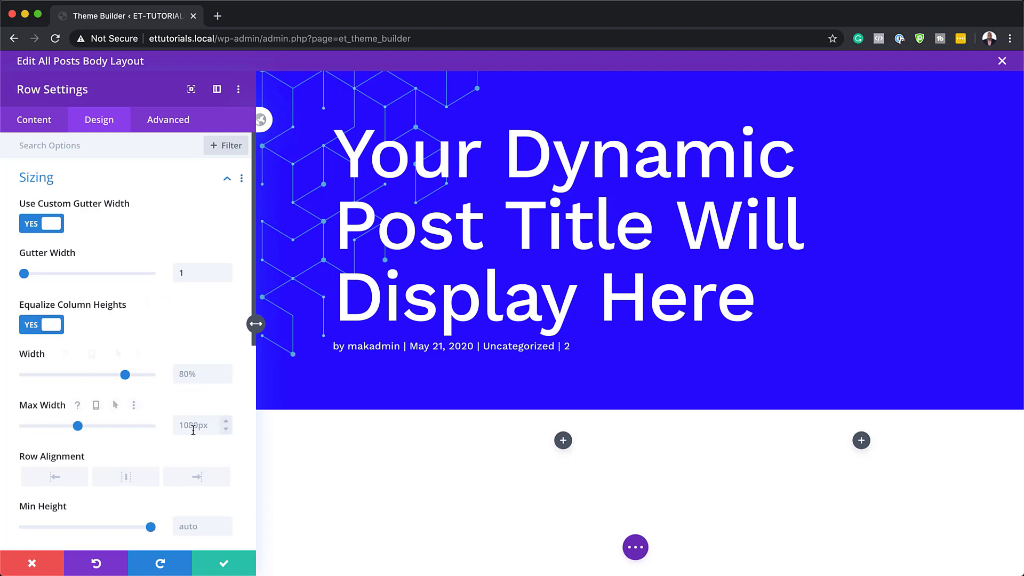
{"action": "left_click", "coordinate": [194, 430]}
{"action": "type", "text": "1380px"}
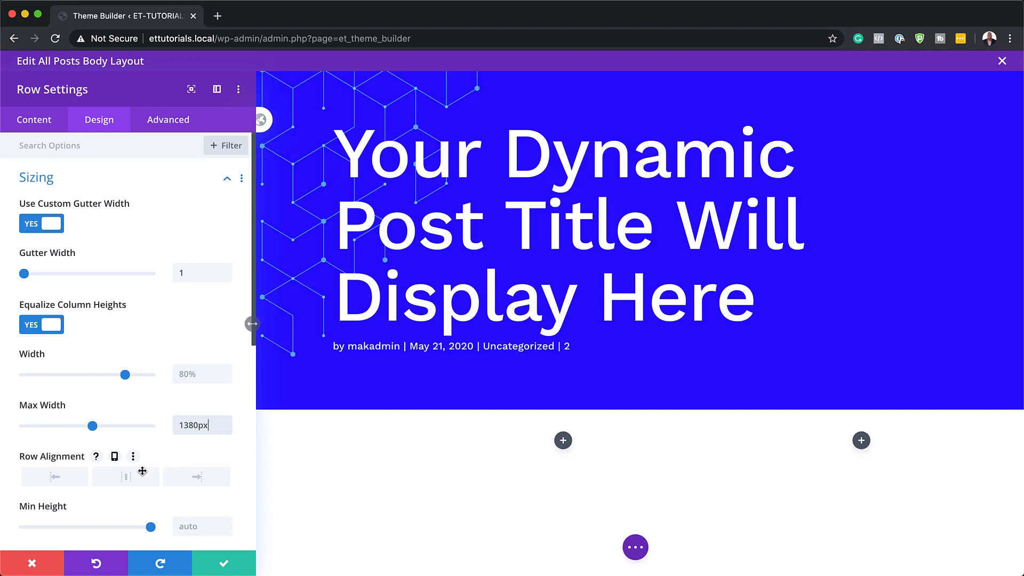
Set the two-column row's top padding to 0px
{"action": "scroll", "coordinate": [90, 314], "scroll_direction": "down", "scroll_amount": 5}
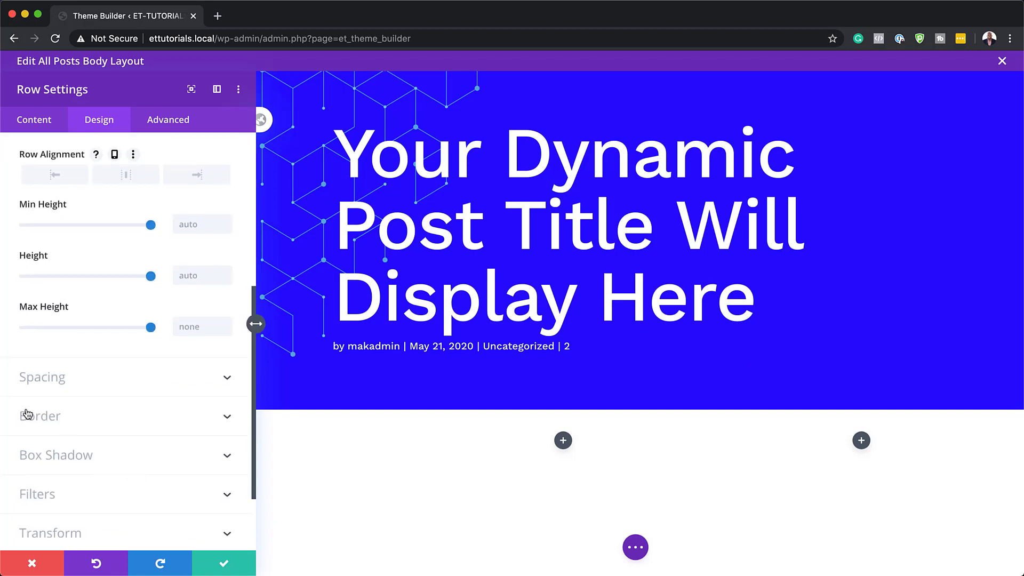
{"action": "left_click", "coordinate": [41, 381]}
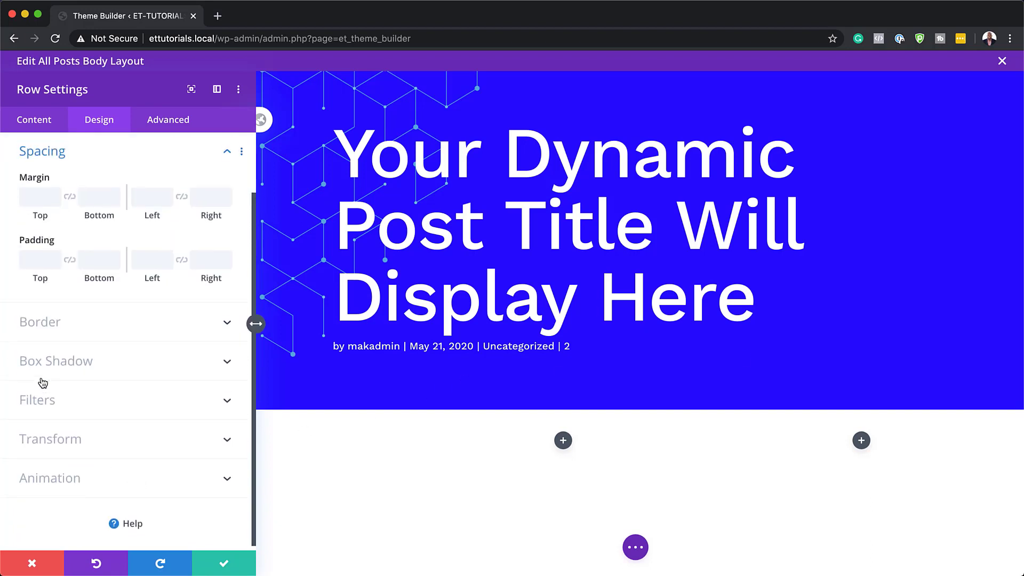
{"action": "left_click", "coordinate": [36, 258]}
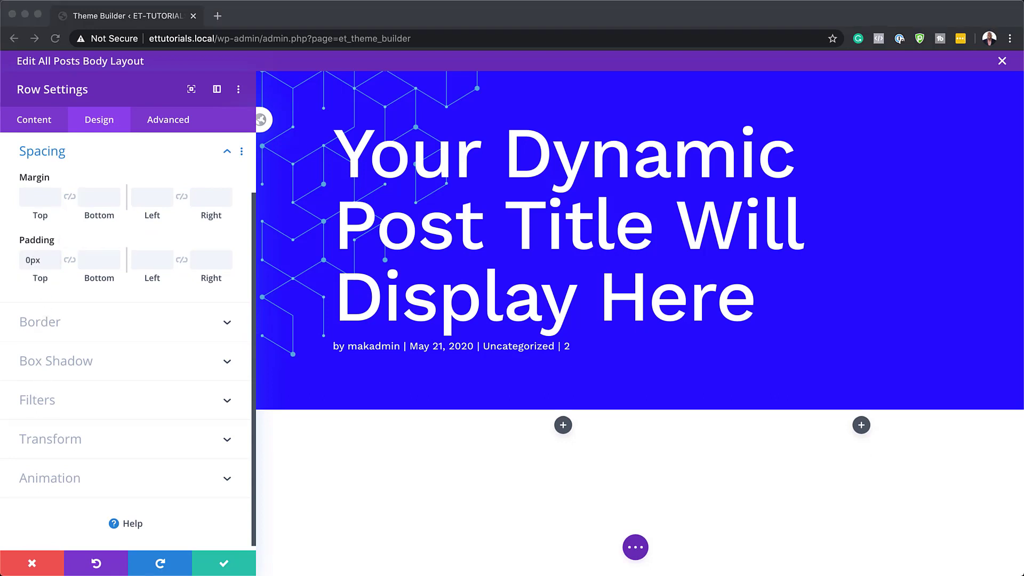
Set the first column's desktop padding to 200px top and bottom and 100px left and right
{"action": "left_click", "coordinate": [36, 121]}
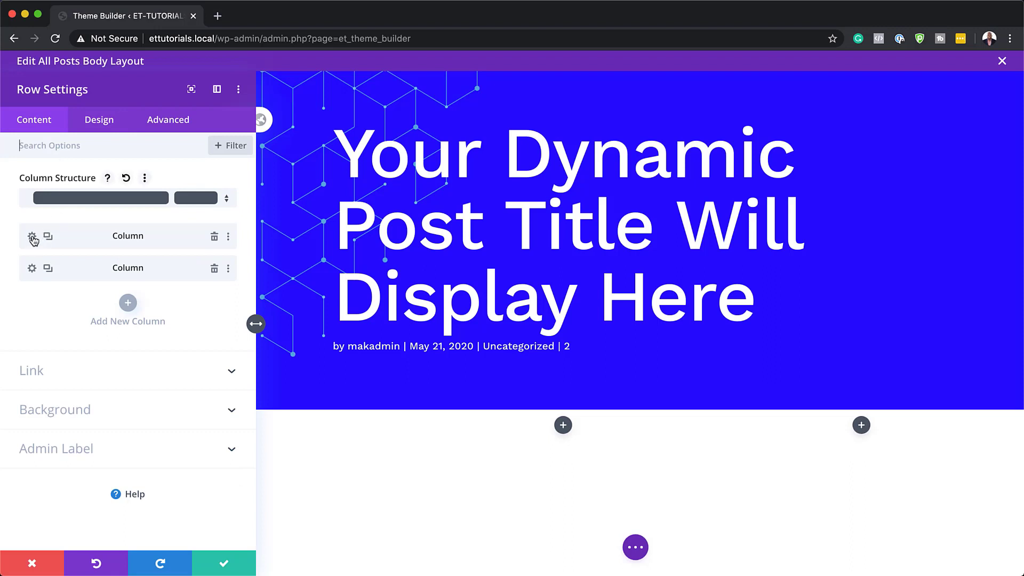
{"action": "left_click", "coordinate": [32, 237]}
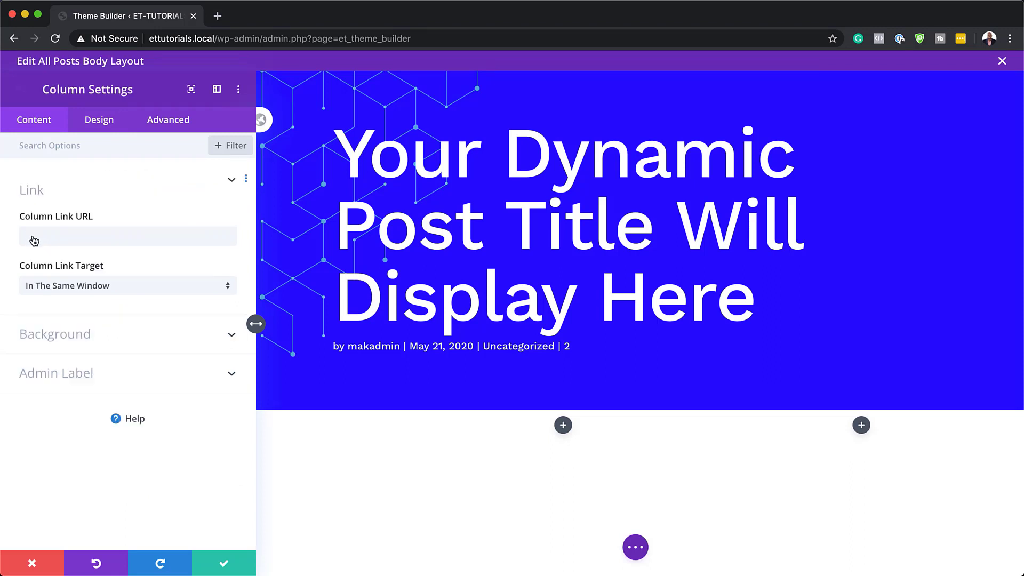
{"action": "left_click", "coordinate": [101, 120]}
{"action": "left_click", "coordinate": [39, 180]}
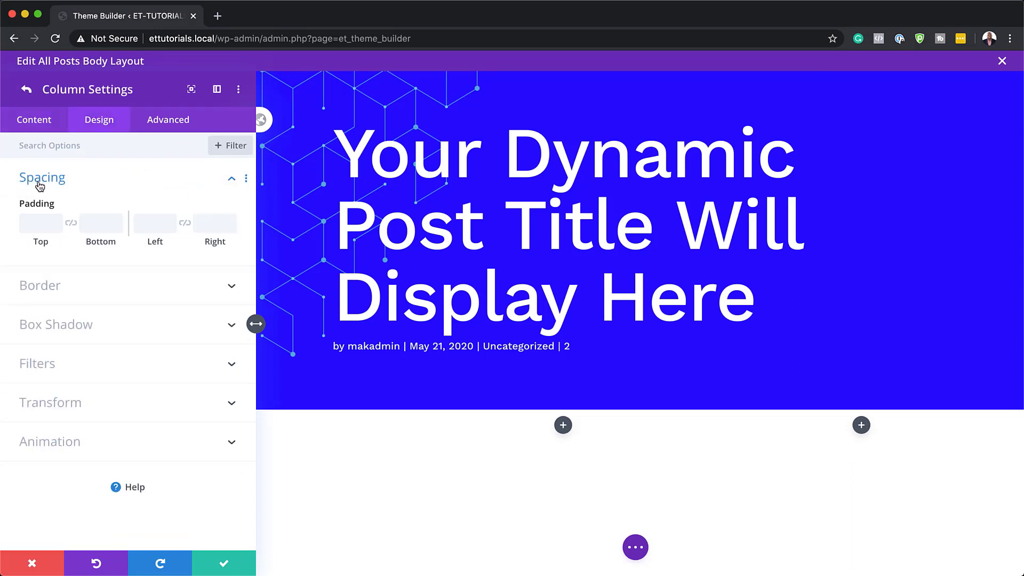
{"action": "left_click", "coordinate": [33, 227]}
{"action": "type", "text": "200px"}
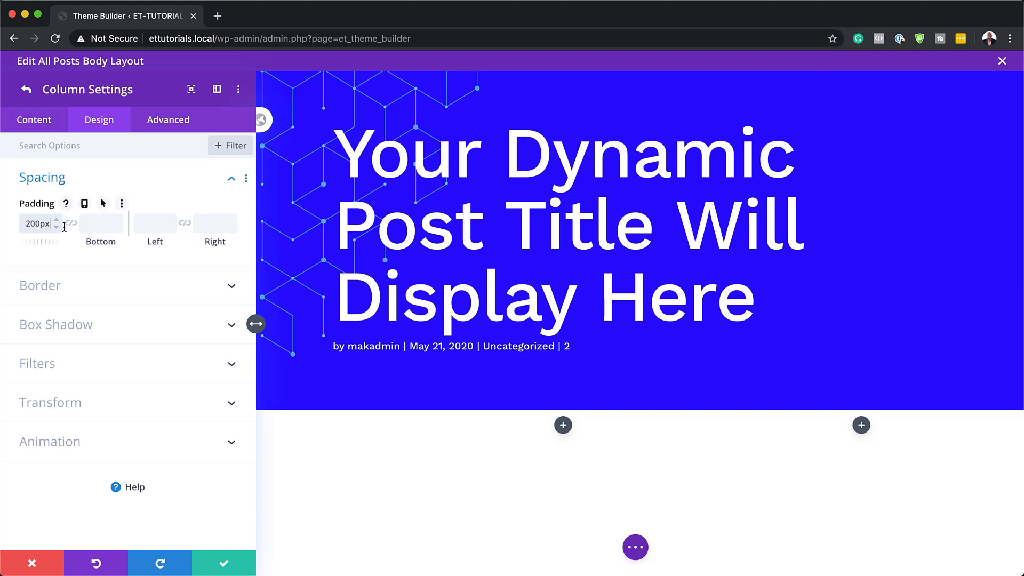
{"action": "left_click", "coordinate": [70, 223]}
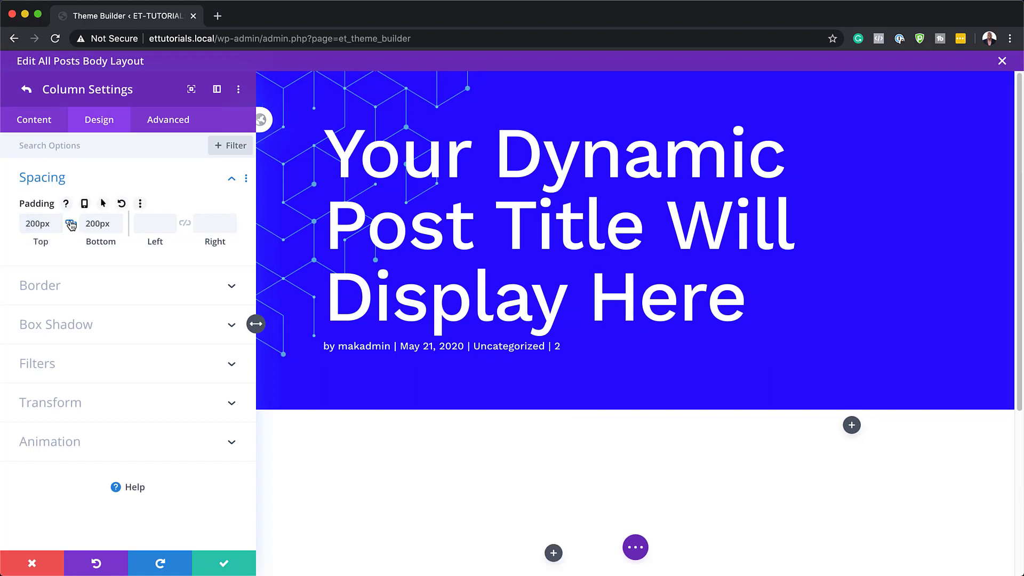
{"action": "left_click", "coordinate": [155, 227]}
{"action": "type", "text": "100px"}
{"action": "left_click", "coordinate": [184, 224]}
Set the first column's tablet padding to 50px on all four sides
{"action": "left_click", "coordinate": [86, 205]}
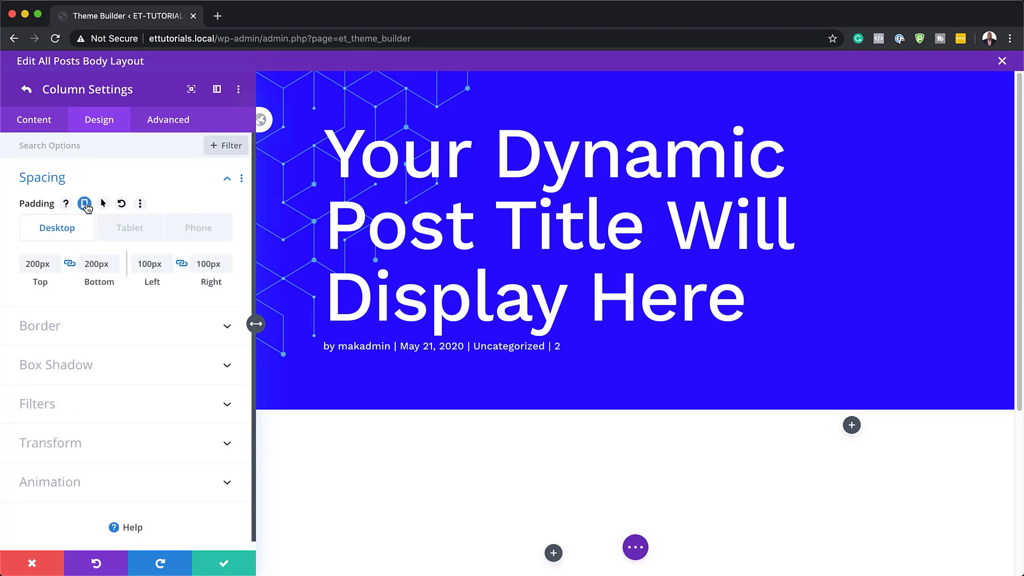
{"action": "left_click", "coordinate": [130, 228]}
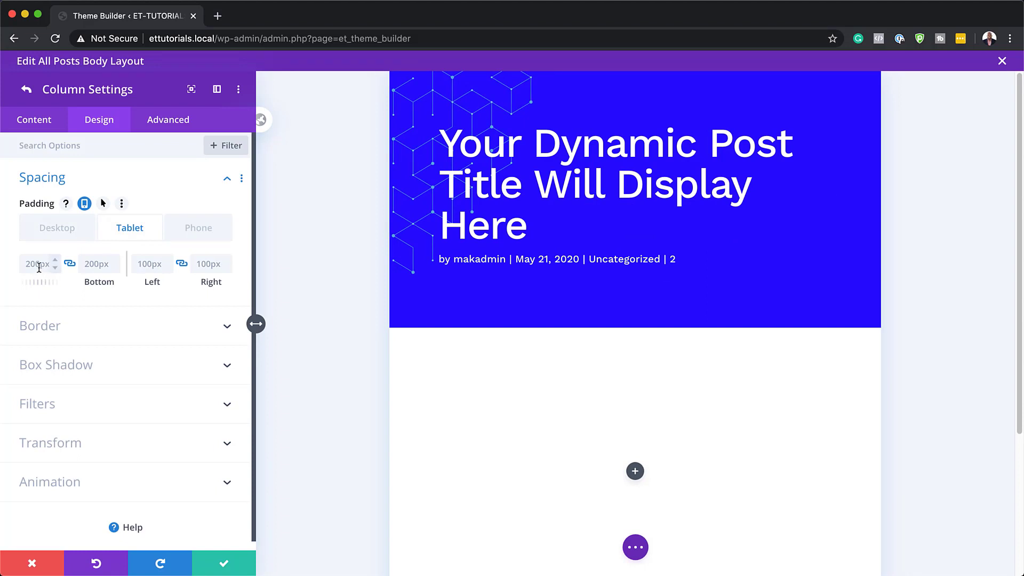
{"action": "left_click", "coordinate": [37, 267]}
{"action": "type", "text": "50px"}
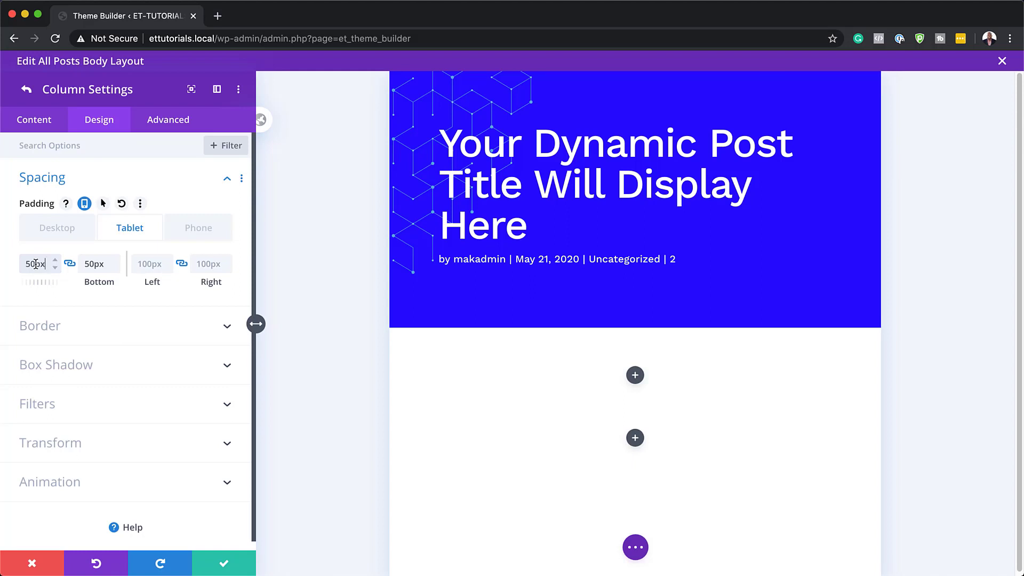
{"action": "left_click", "coordinate": [144, 265]}
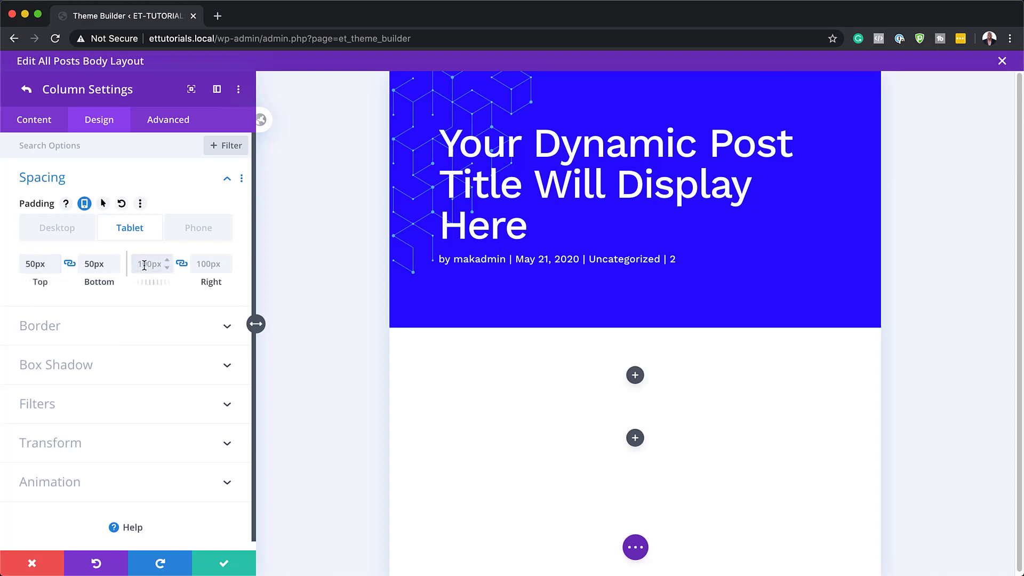
{"action": "type", "text": "50px"}
Set the first column's phone padding to 20px on all sides and return to the desktop values
{"action": "left_click", "coordinate": [198, 235]}
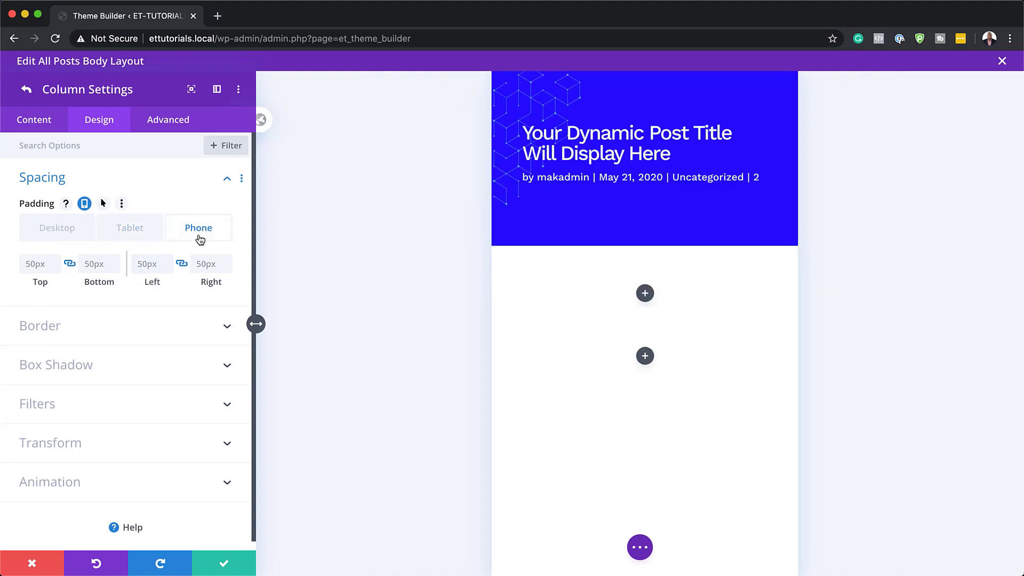
{"action": "left_click", "coordinate": [40, 264]}
{"action": "type", "text": "20px"}
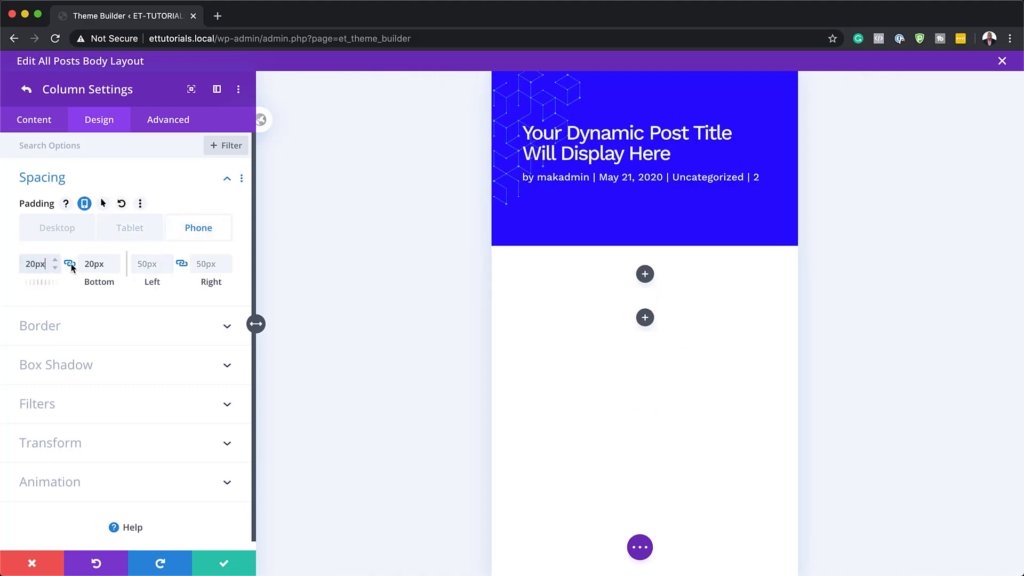
{"action": "left_click", "coordinate": [148, 262]}
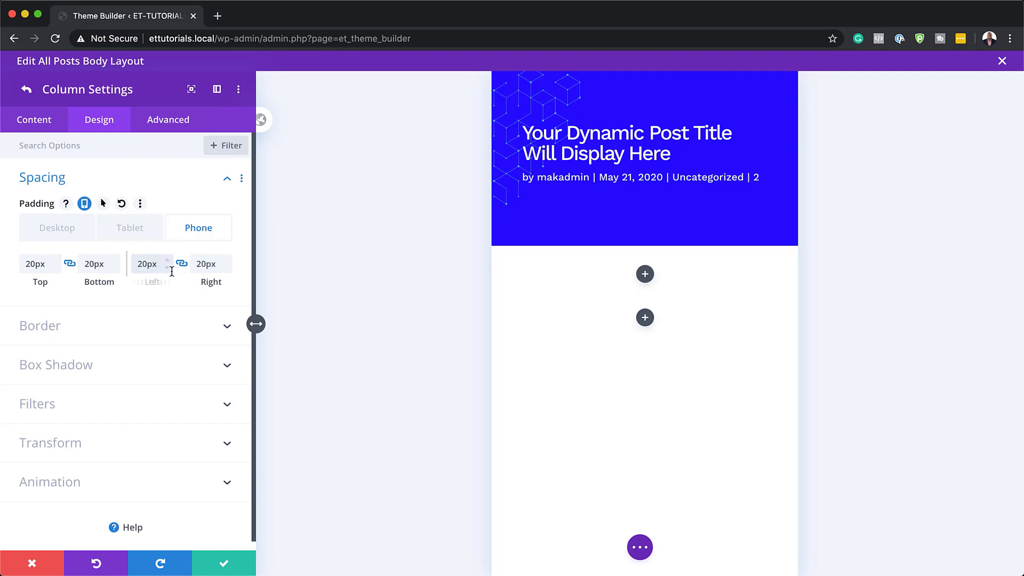
{"action": "left_click", "coordinate": [41, 227]}
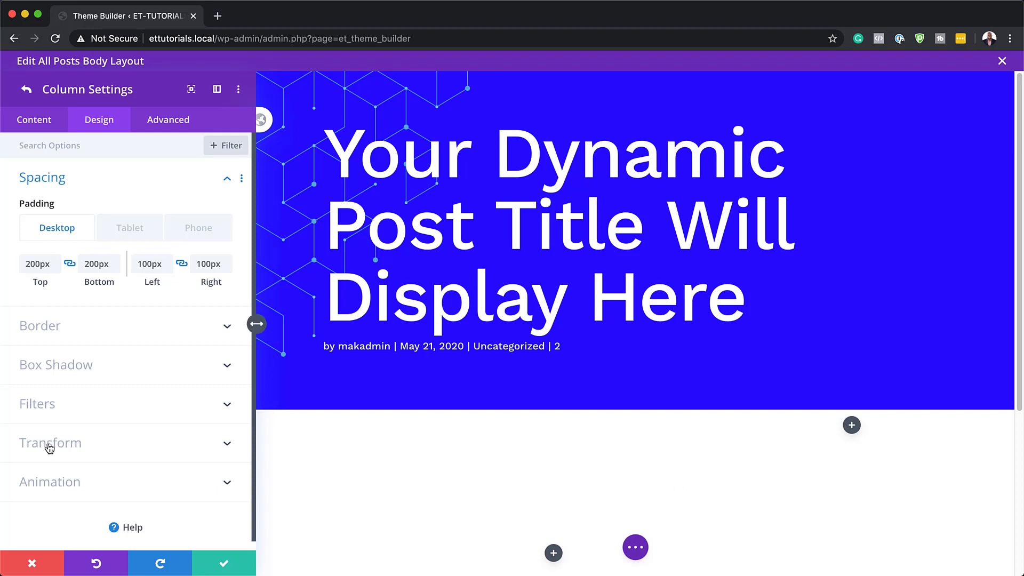
Apply the first box shadow preset to the first column with a blur strength of 60px
{"action": "left_click", "coordinate": [64, 362]}
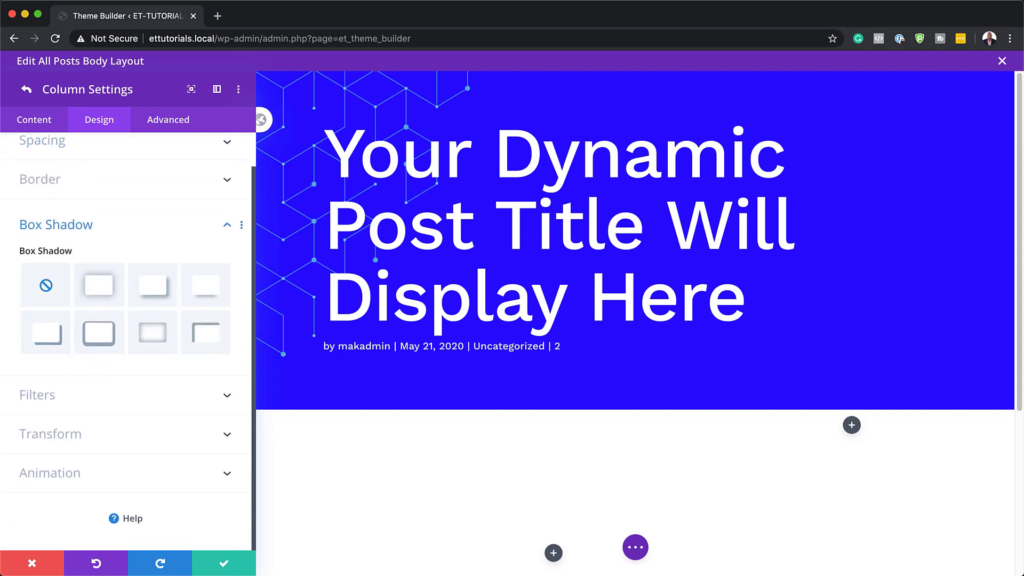
{"action": "left_click", "coordinate": [96, 290]}
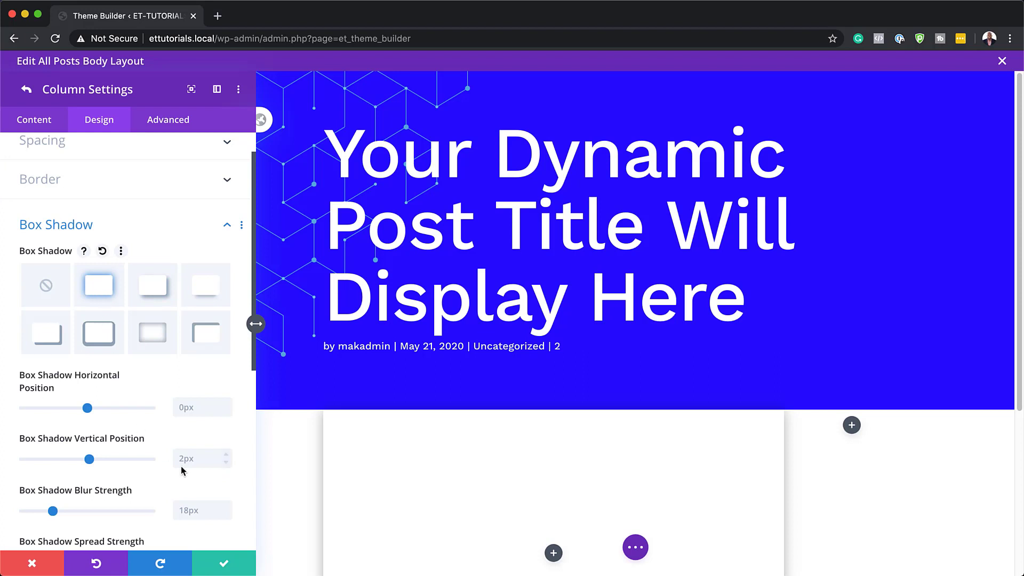
{"action": "scroll", "coordinate": [177, 474], "scroll_direction": "down", "scroll_amount": 2}
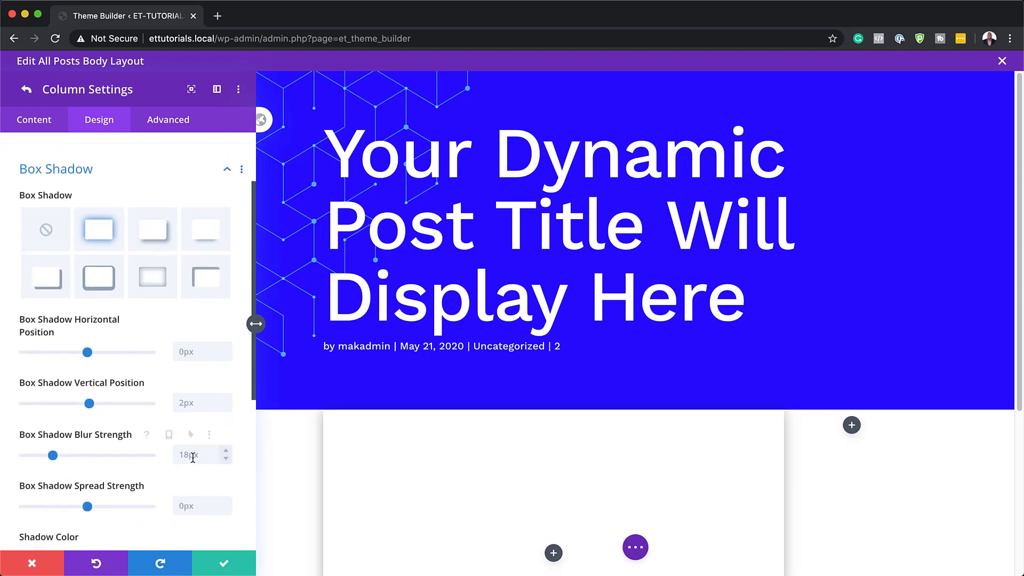
{"action": "left_click", "coordinate": [193, 456]}
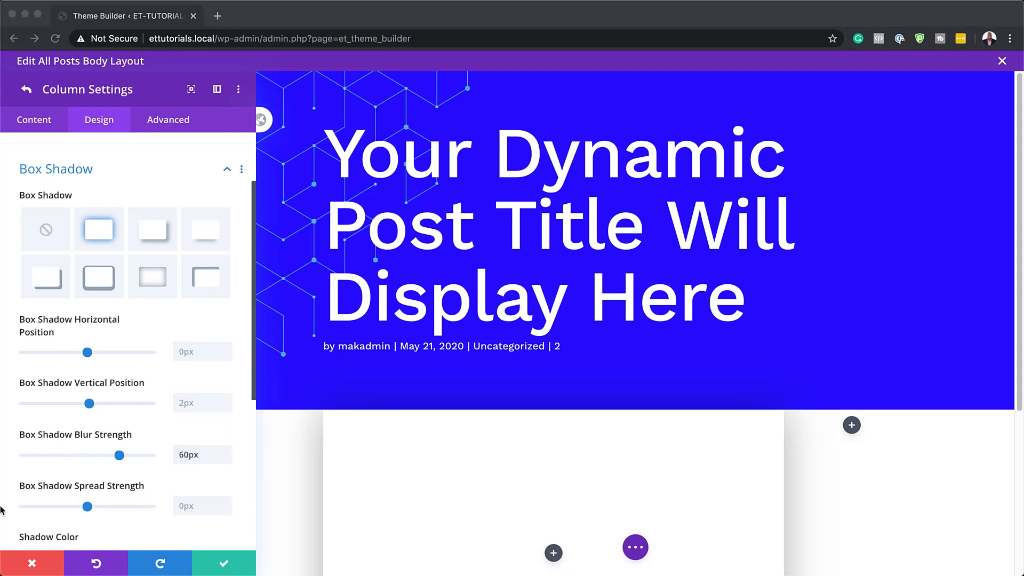
Set the column's shadow color to rgba(0,0,0,0.09) and save the column and row settings
{"action": "scroll", "coordinate": [197, 464], "scroll_direction": "down", "scroll_amount": 5}
{"action": "scroll", "coordinate": [194, 464], "scroll_direction": "down", "scroll_amount": 1}
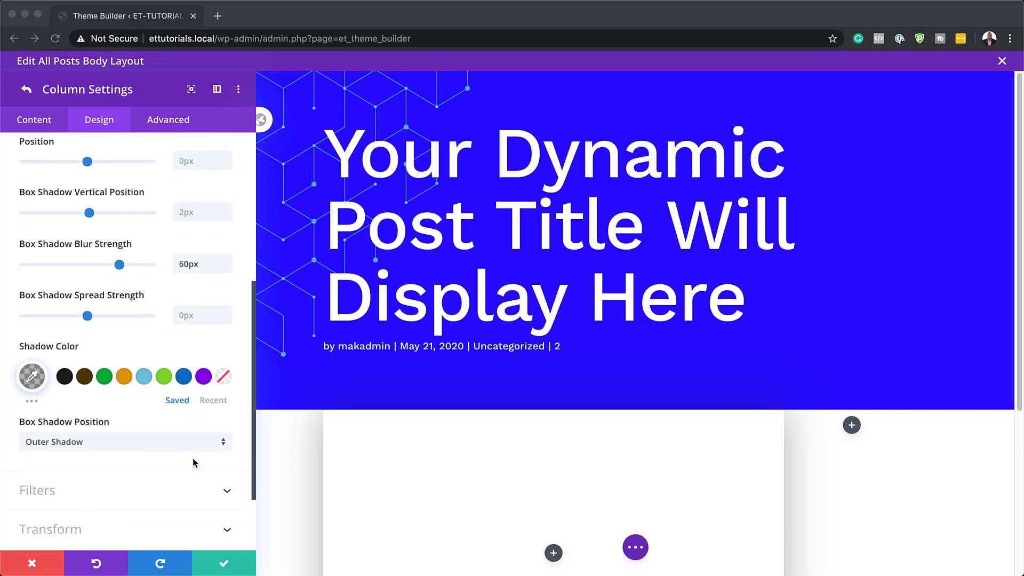
{"action": "left_click", "coordinate": [36, 374]}
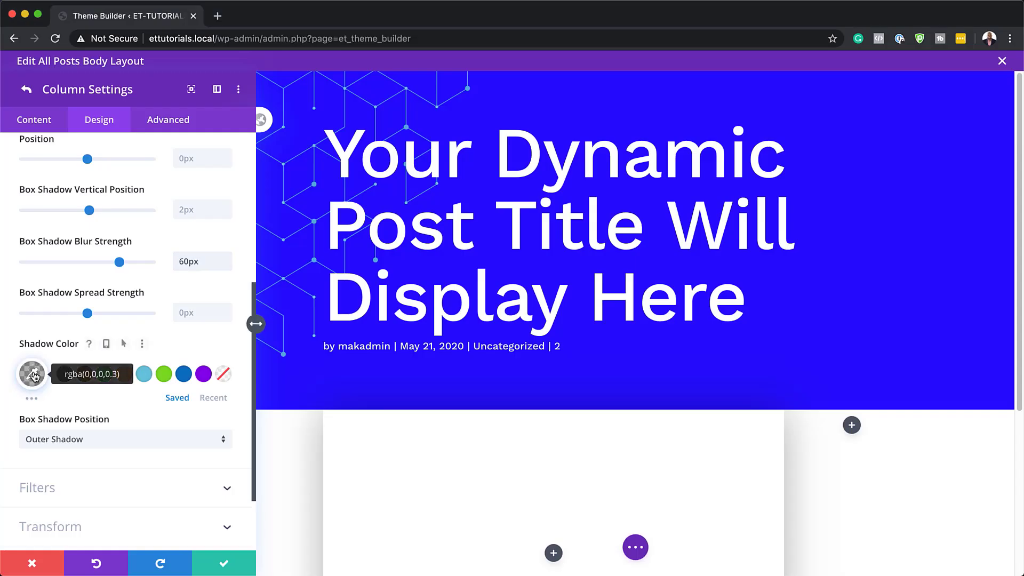
{"action": "left_click", "coordinate": [35, 374]}
{"action": "left_click_drag", "start_coordinate": [54, 376], "coordinate": [89, 378]}
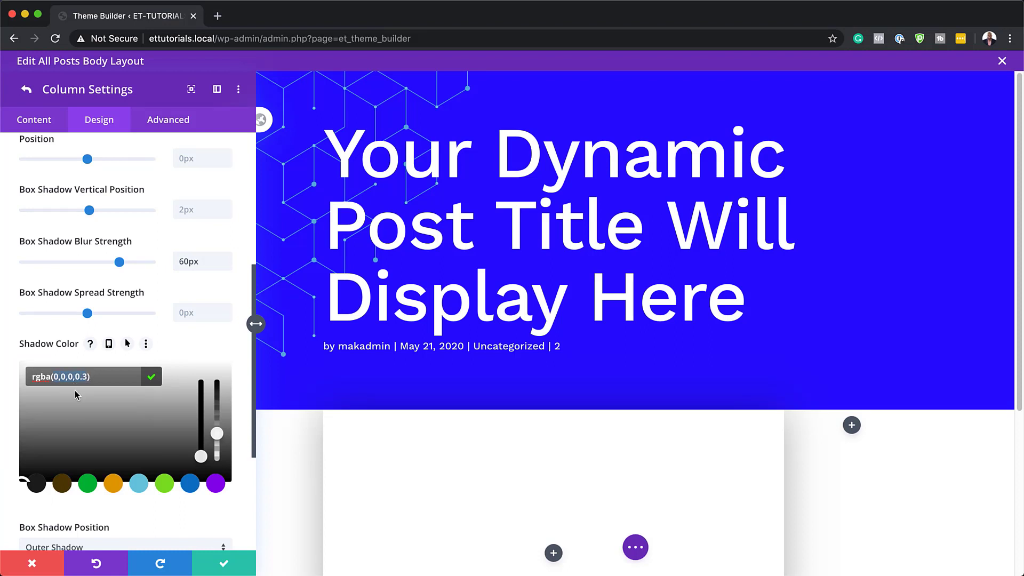
{"action": "type", "text": "0,0,0,0.09"}
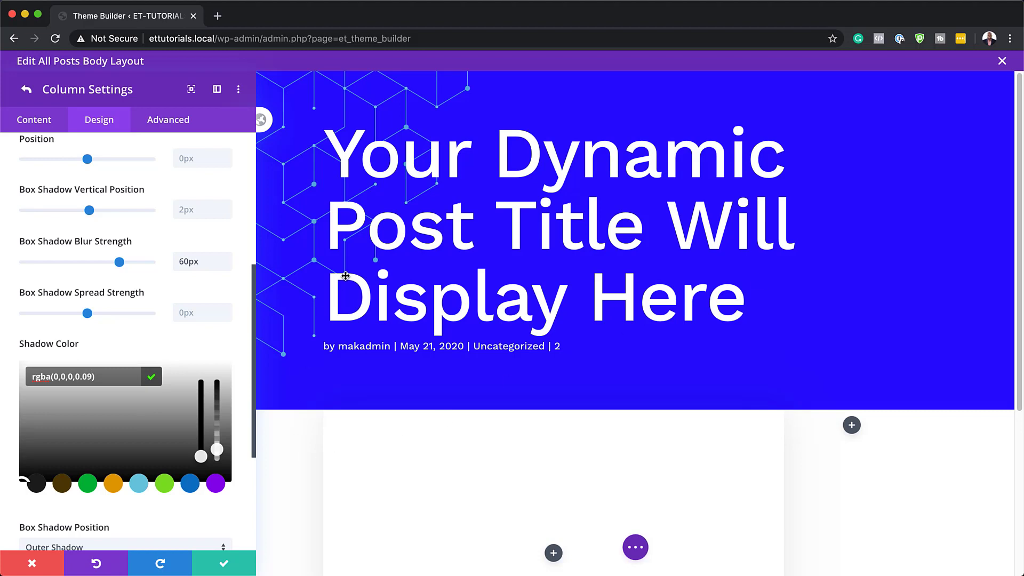
{"action": "left_click", "coordinate": [227, 566]}
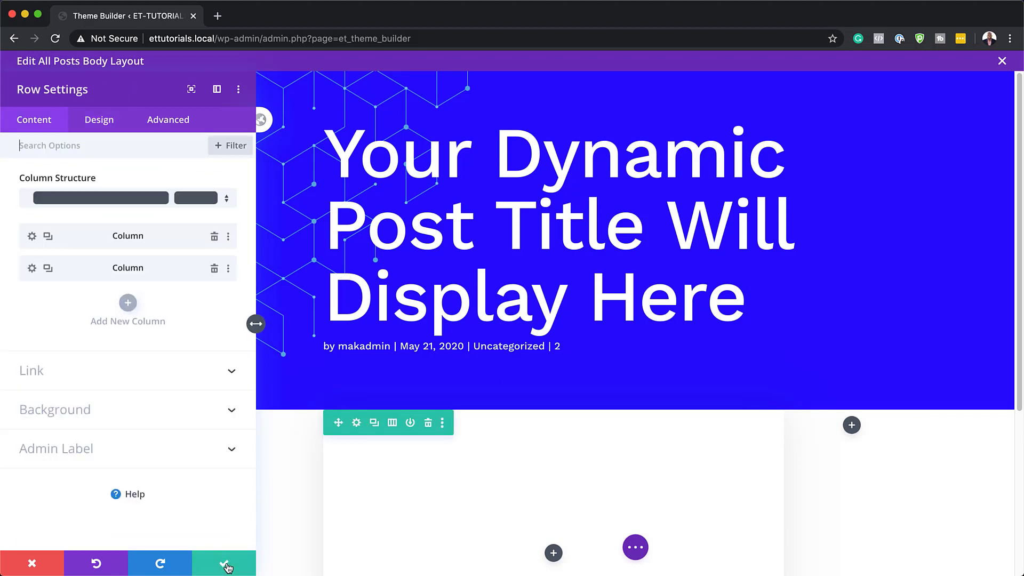
{"action": "left_click", "coordinate": [226, 567]}
Insert a Post Content module into the first column of the row below the post title hero
{"action": "scroll", "coordinate": [509, 484], "scroll_direction": "down", "scroll_amount": 1}
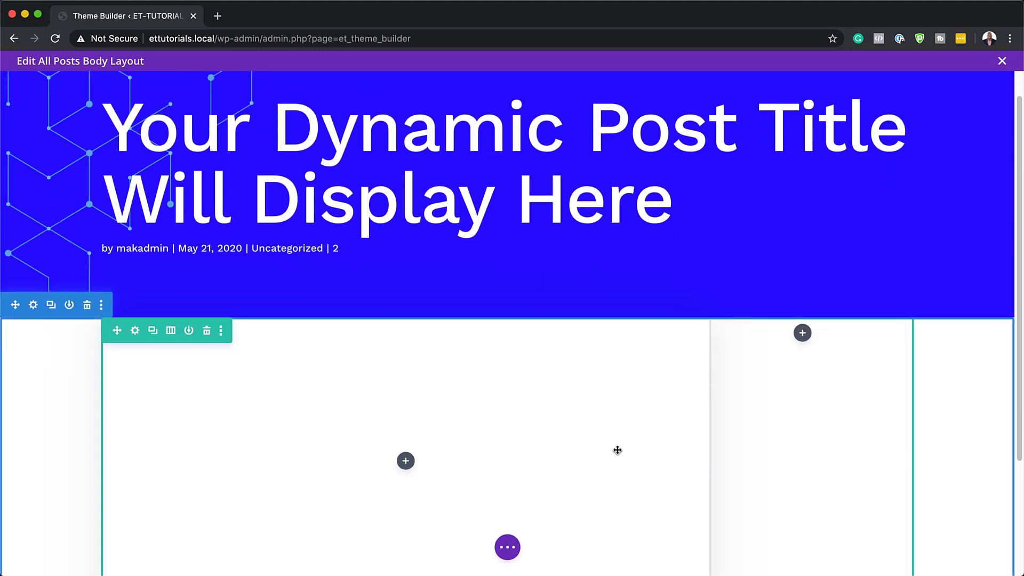
{"action": "left_click", "coordinate": [406, 462]}
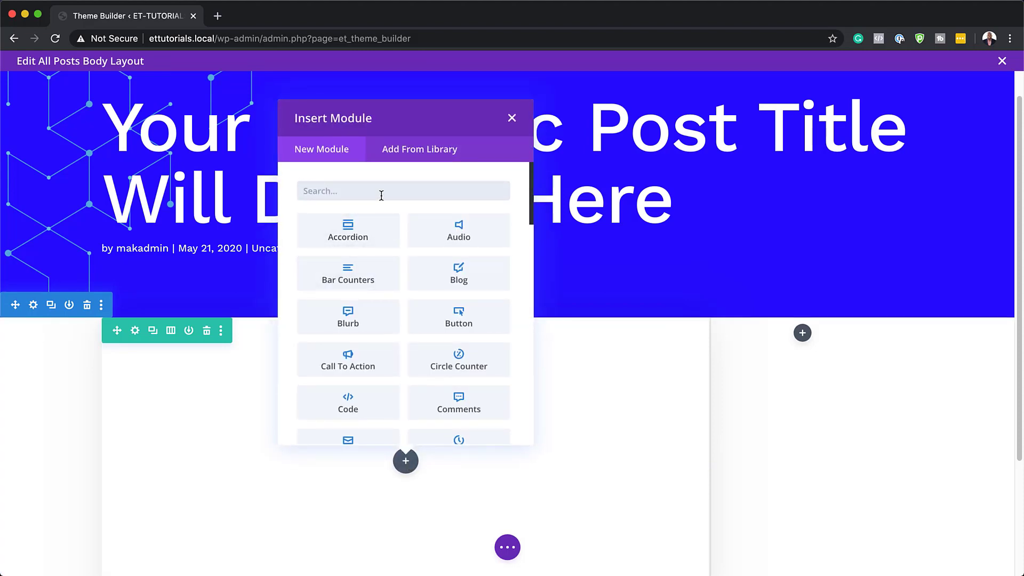
{"action": "type", "text": "pos"}
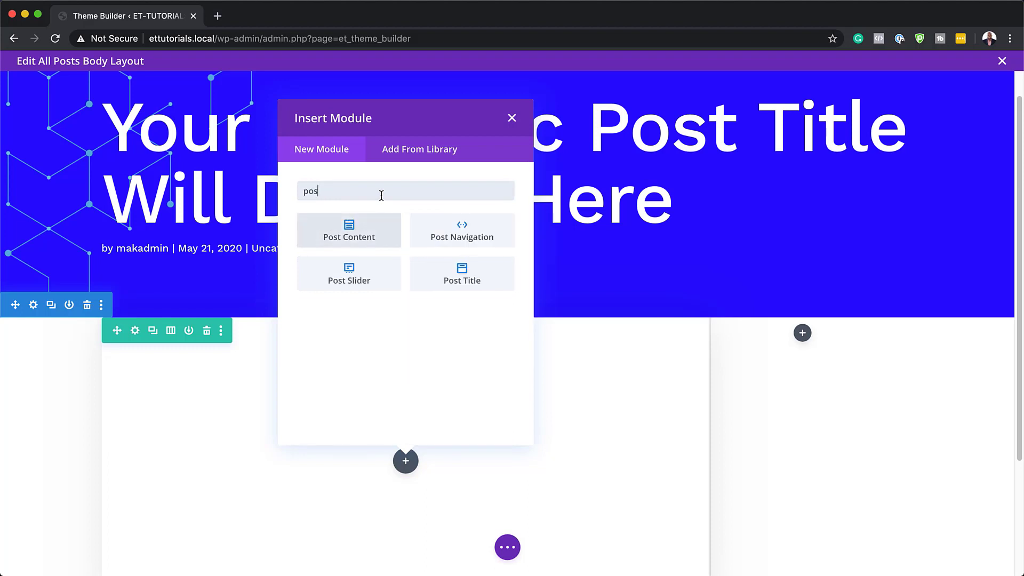
{"action": "left_click", "coordinate": [356, 230]}
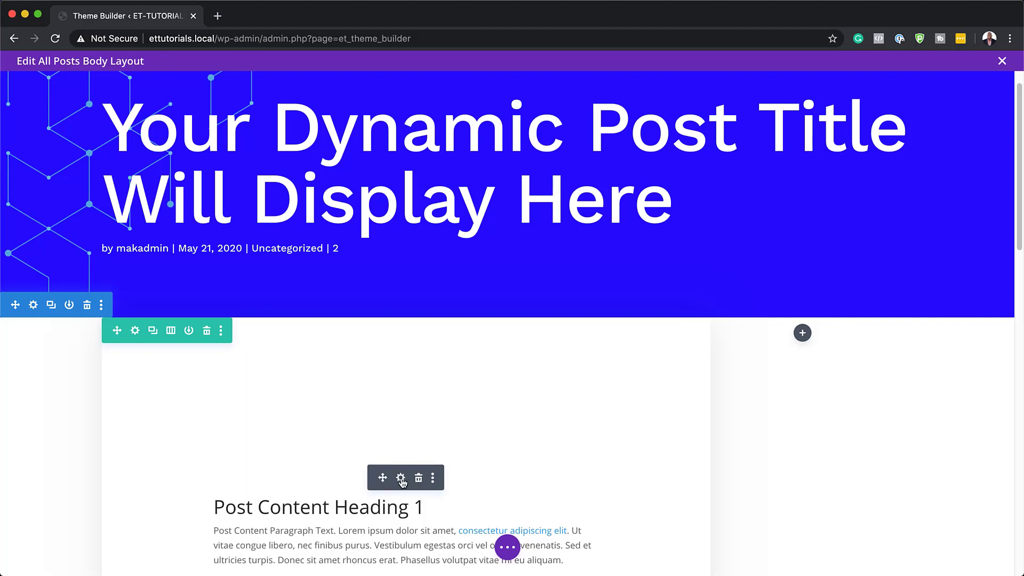
Set the Post Content module's body text font to Work Sans
{"action": "left_click", "coordinate": [401, 477]}
{"action": "left_click", "coordinate": [118, 124]}
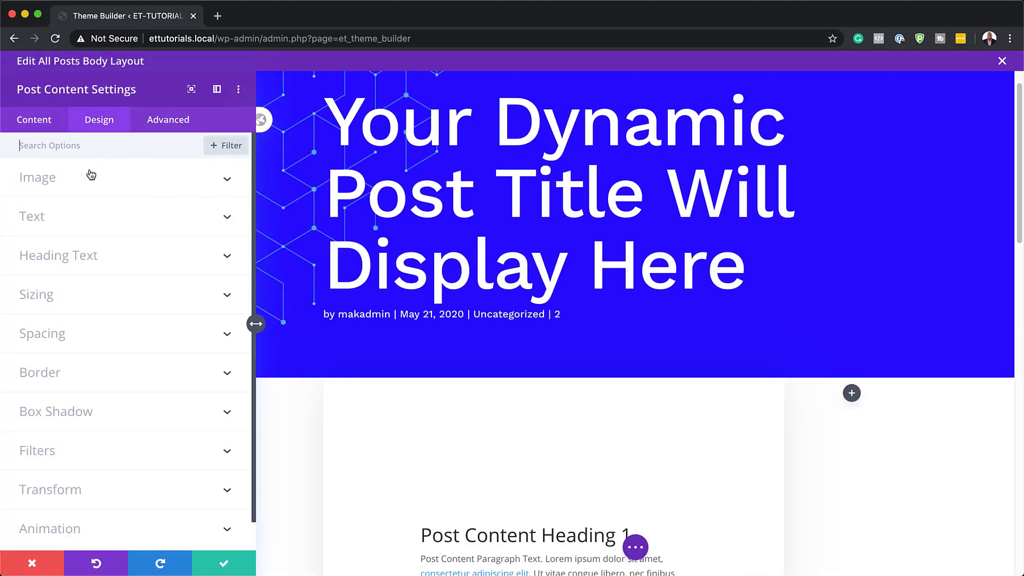
{"action": "left_click", "coordinate": [69, 217]}
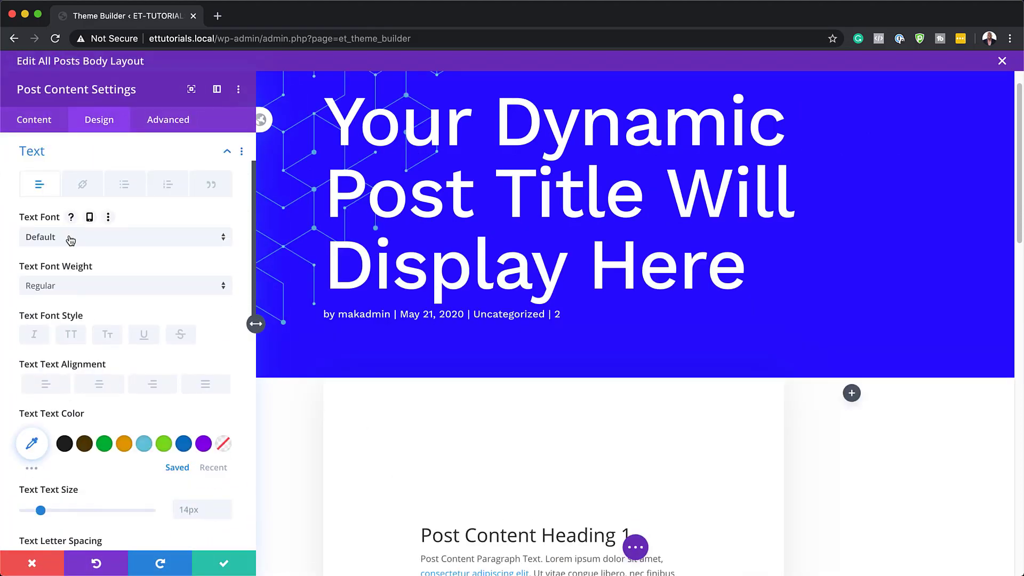
{"action": "left_click", "coordinate": [69, 237]}
{"action": "left_click", "coordinate": [82, 176]}
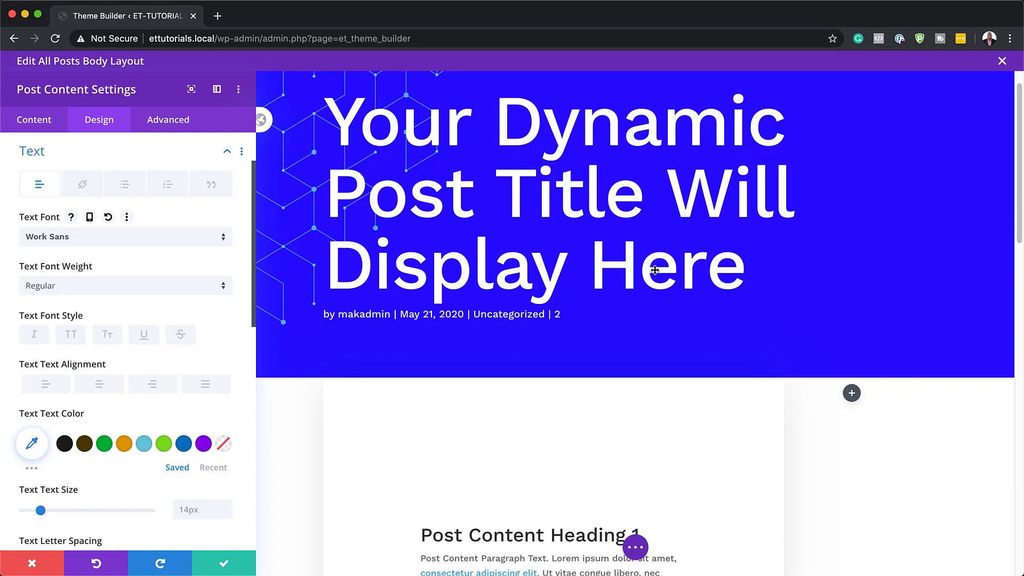
Set the post content's body text size to 1rem and its line height to 2.3em
{"action": "scroll", "coordinate": [631, 297], "scroll_direction": "down", "scroll_amount": 3}
{"action": "scroll", "coordinate": [644, 284], "scroll_direction": "down", "scroll_amount": 6}
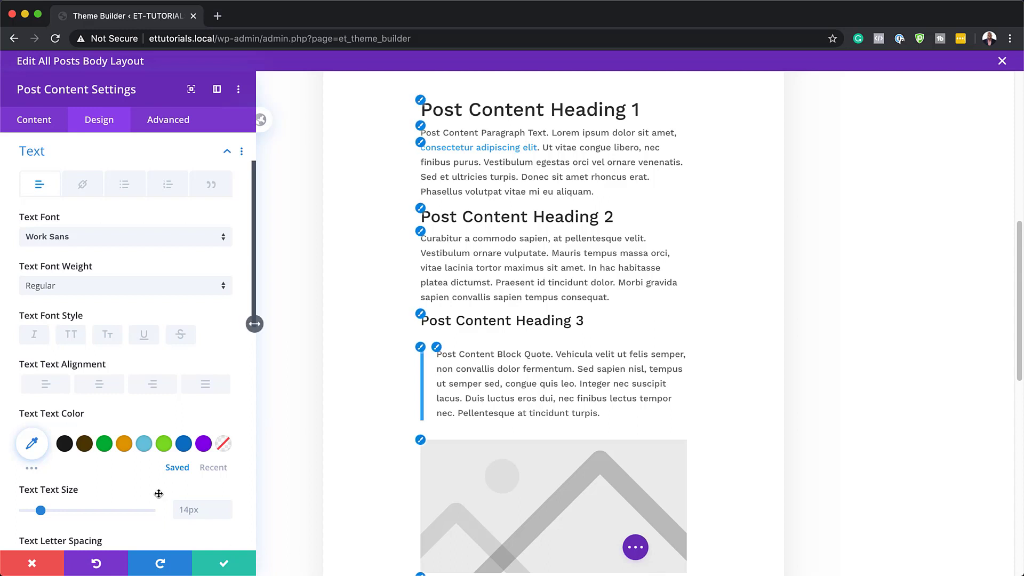
{"action": "scroll", "coordinate": [151, 495], "scroll_direction": "down", "scroll_amount": 3}
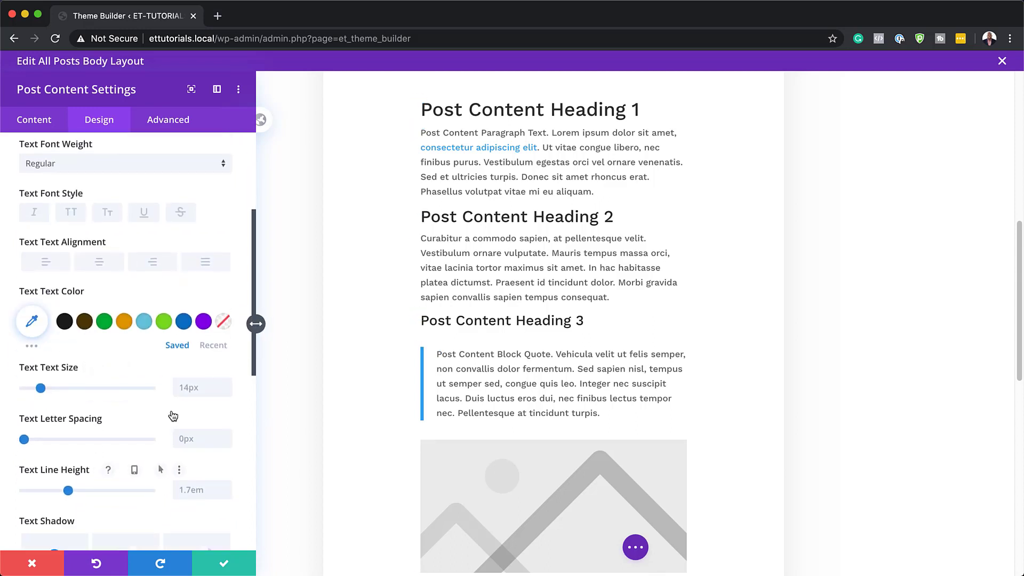
{"action": "left_click", "coordinate": [199, 387]}
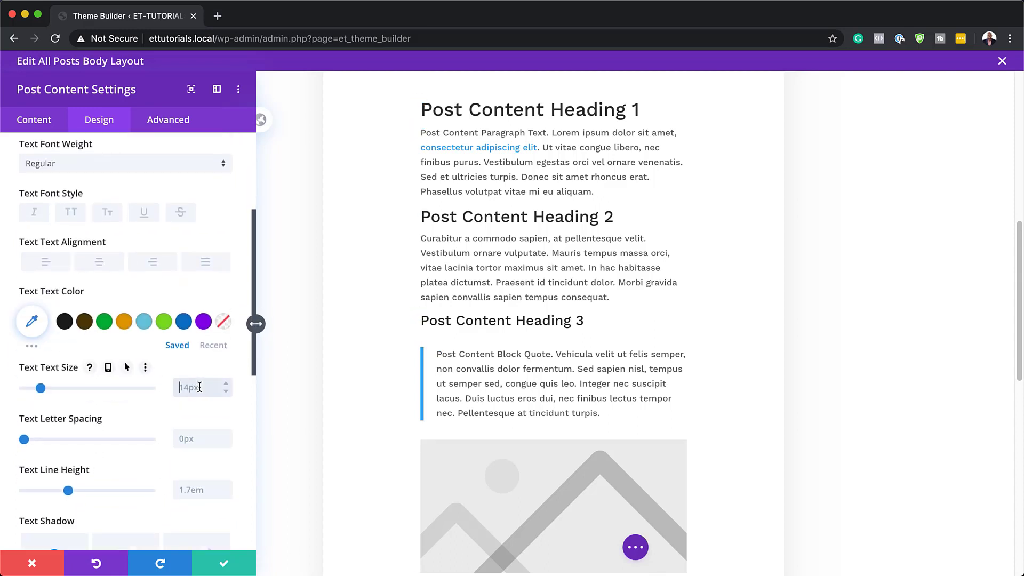
{"action": "type", "text": "1rem"}
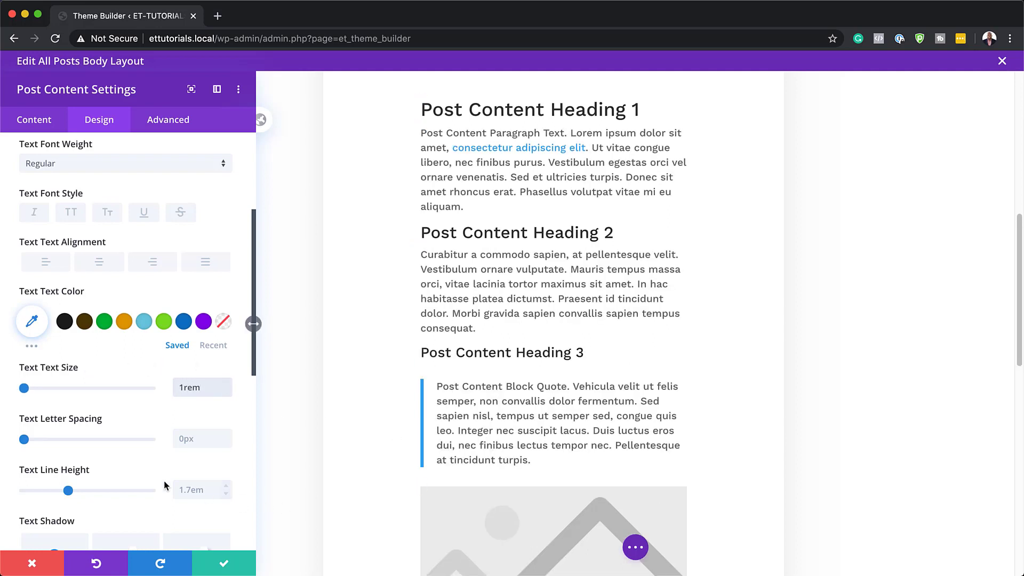
{"action": "scroll", "coordinate": [144, 480], "scroll_direction": "down", "scroll_amount": 1}
{"action": "left_click", "coordinate": [194, 483]}
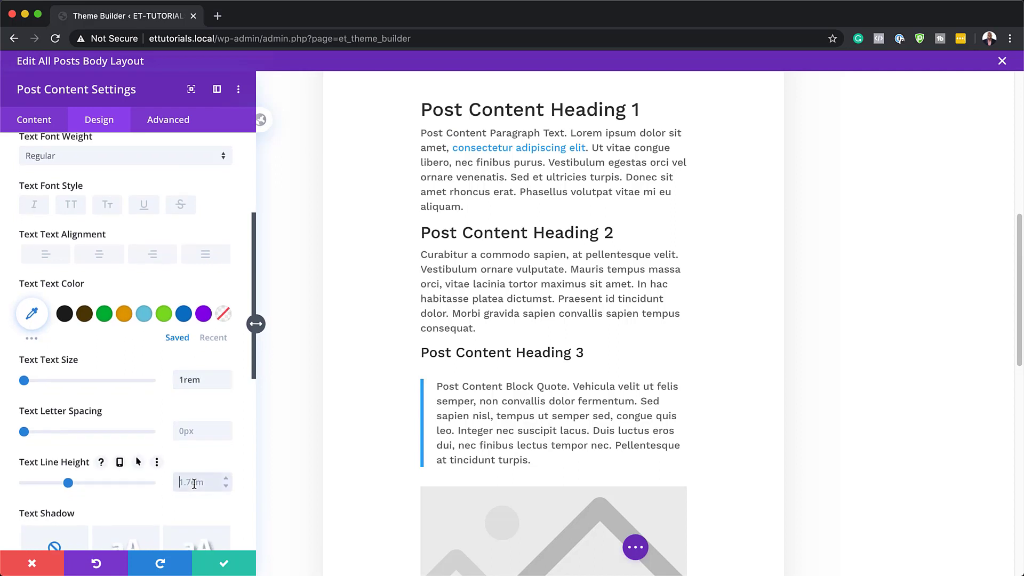
{"action": "type", "text": "2.3em"}
Set the post content's Heading 2 text size to 1.6rem and its line height to 1.3em
{"action": "scroll", "coordinate": [120, 461], "scroll_direction": "down", "scroll_amount": 5}
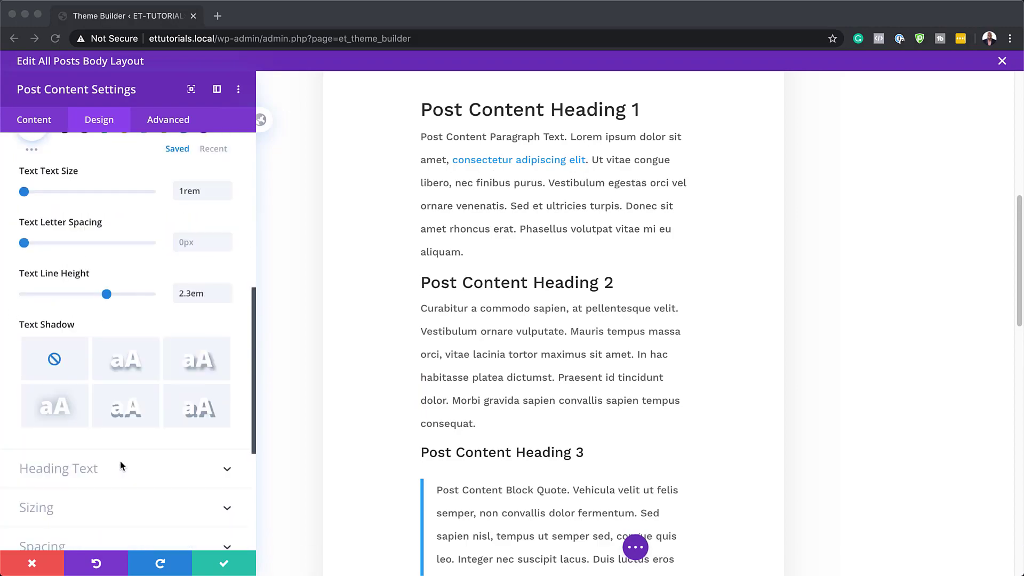
{"action": "left_click", "coordinate": [88, 436]}
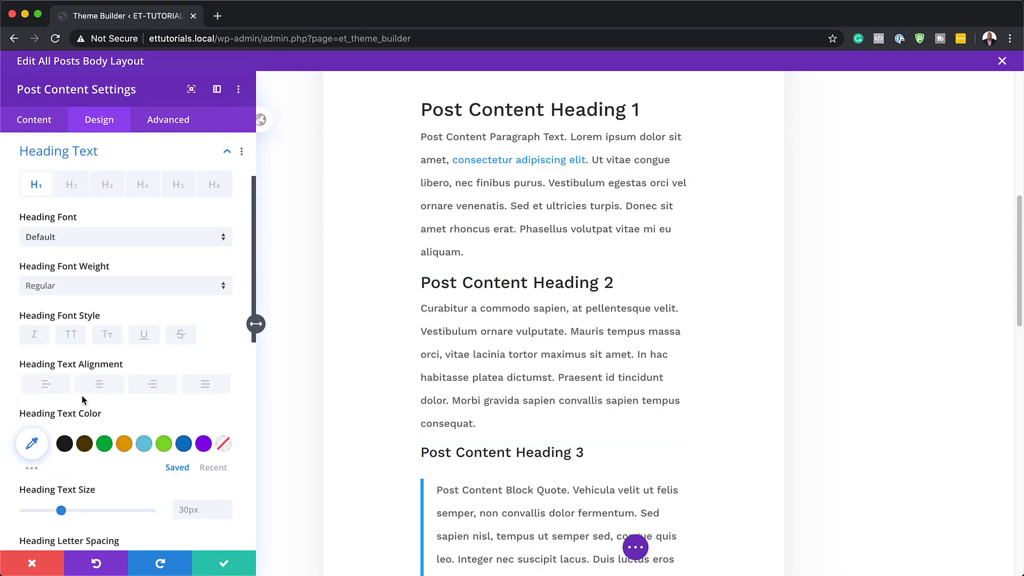
{"action": "left_click", "coordinate": [72, 189]}
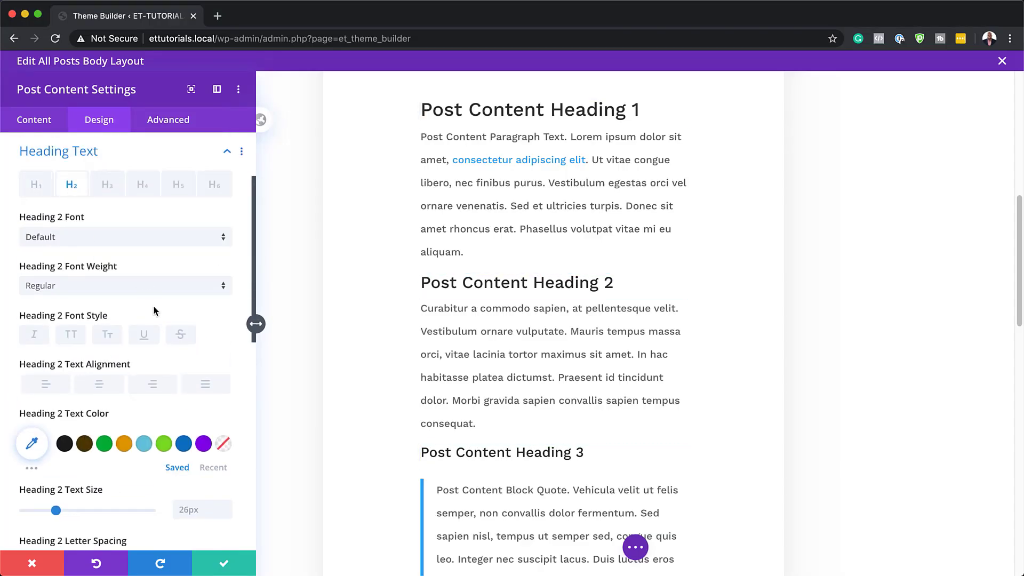
{"action": "left_click", "coordinate": [196, 512]}
{"action": "type", "text": "1.6rem"}
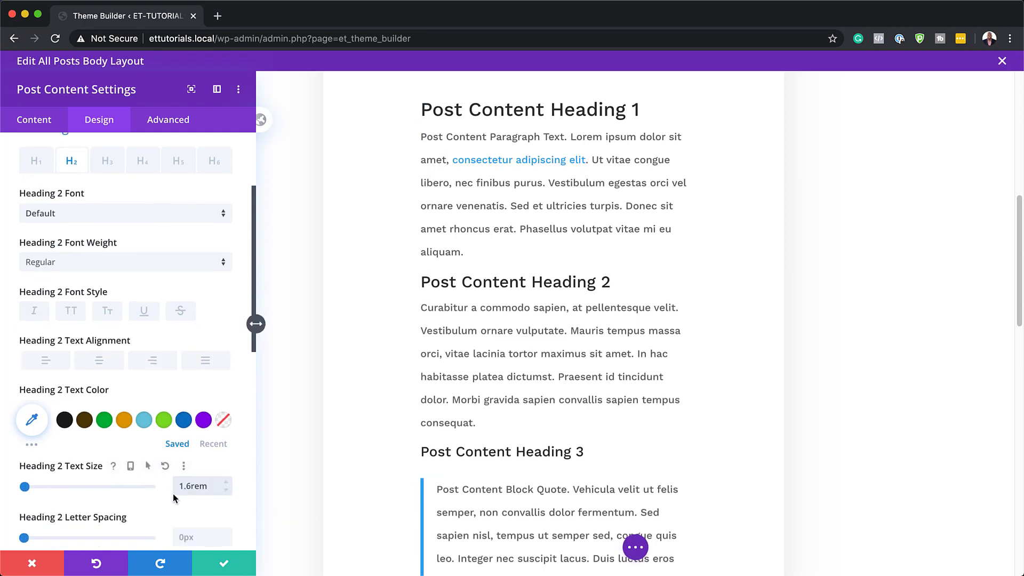
{"action": "scroll", "coordinate": [173, 496], "scroll_direction": "down", "scroll_amount": 3}
{"action": "left_click", "coordinate": [195, 515]}
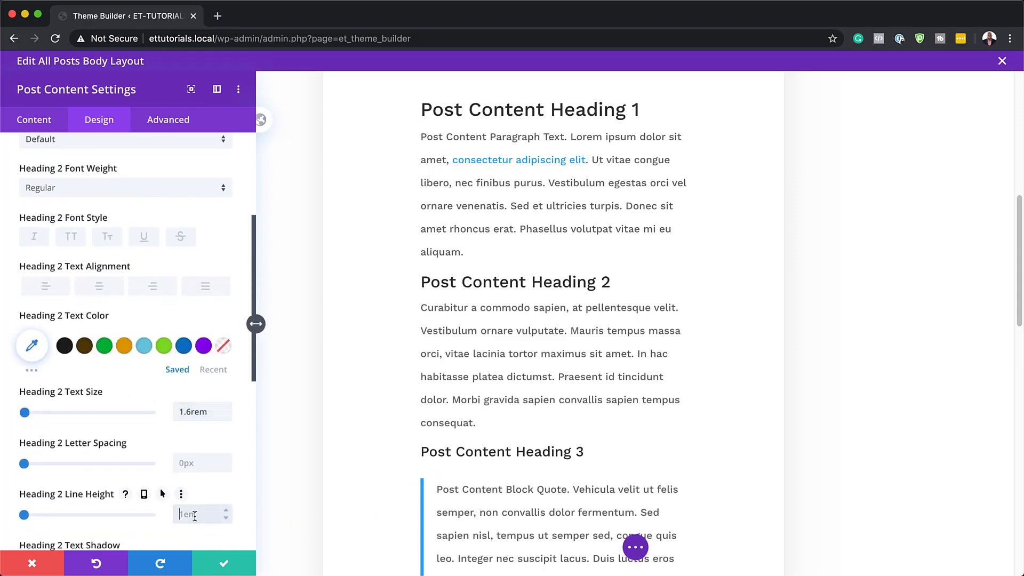
{"action": "type", "text": "1.3em"}
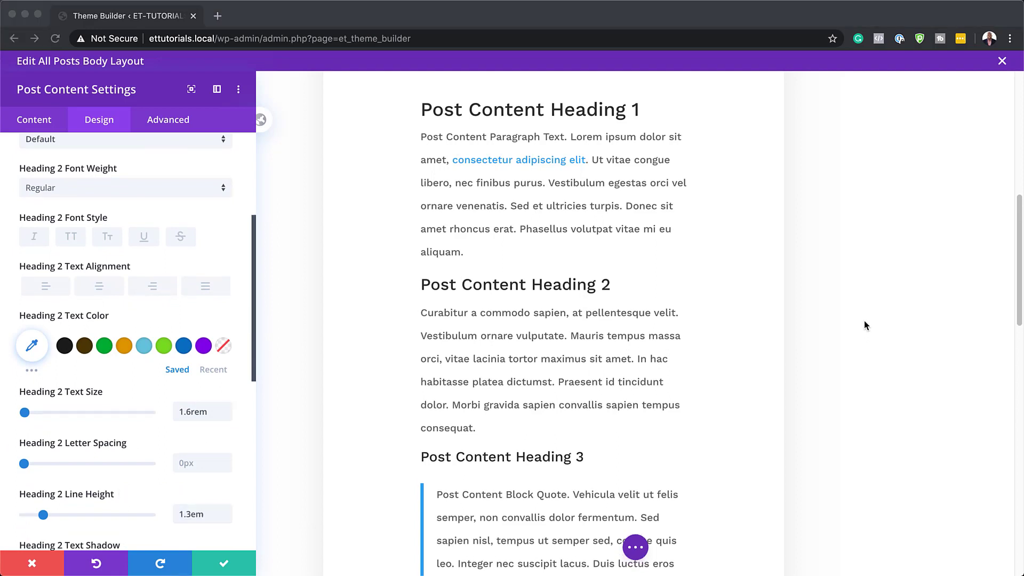
Assign the CSS ID blog-post-content to the Post Content module and save its settings
{"action": "left_click", "coordinate": [181, 121]}
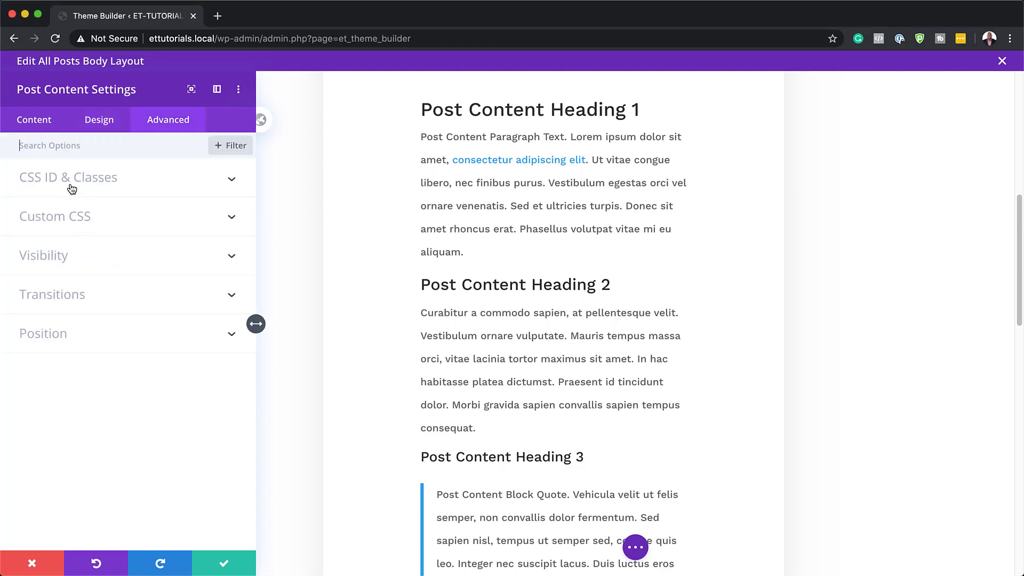
{"action": "left_click", "coordinate": [72, 181]}
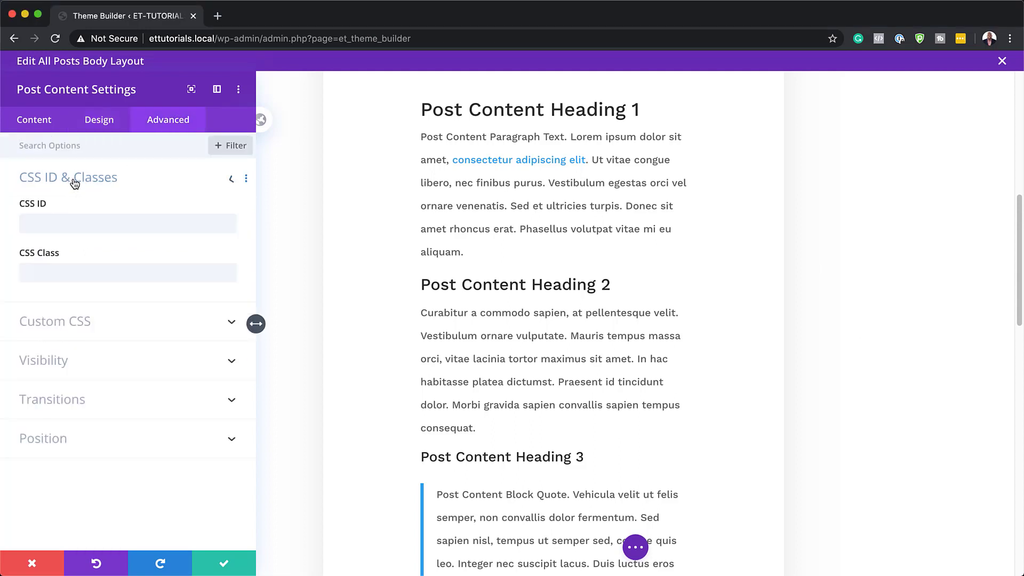
{"action": "left_click", "coordinate": [76, 224]}
{"action": "type", "text": "blog-post-content"}
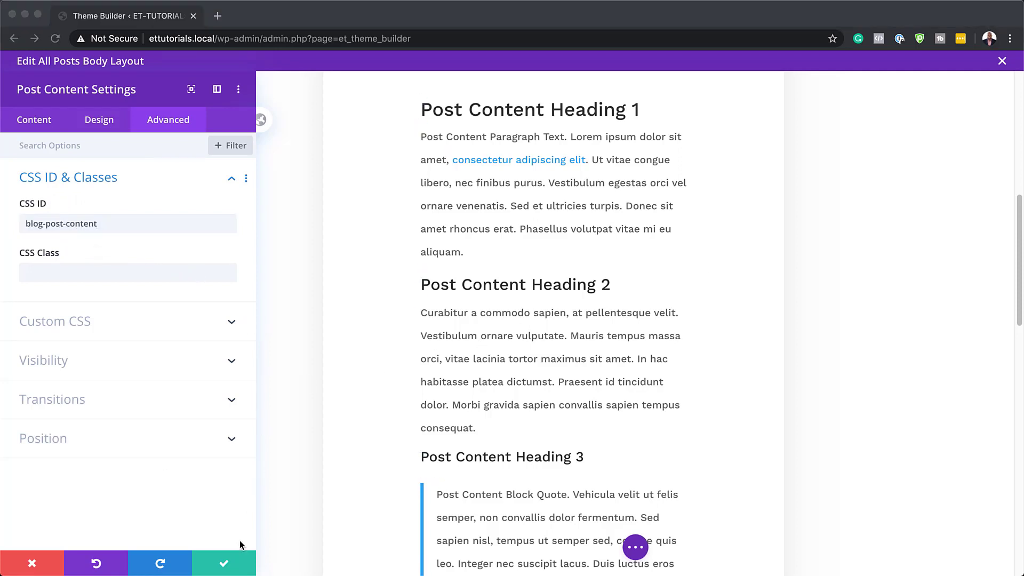
{"action": "left_click", "coordinate": [223, 564]}
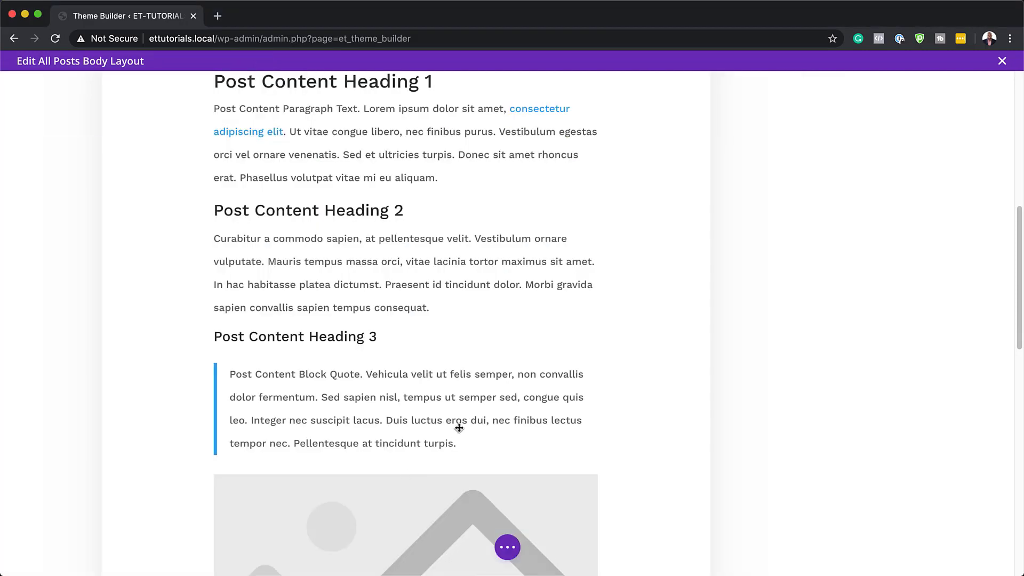
Insert a Code module below the post content in the first column
{"action": "scroll", "coordinate": [461, 421], "scroll_direction": "down", "scroll_amount": 3}
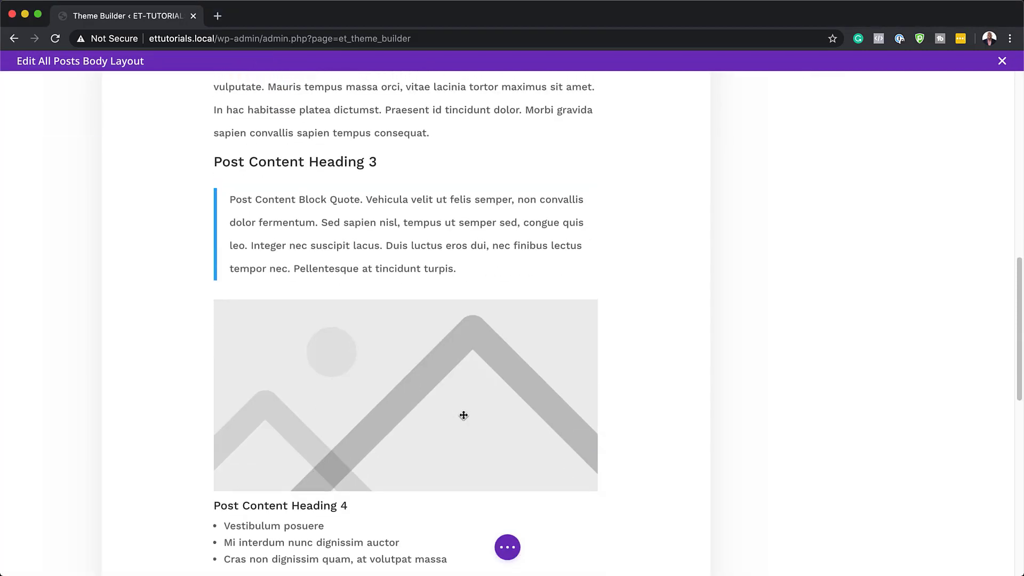
{"action": "scroll", "coordinate": [482, 383], "scroll_direction": "down", "scroll_amount": 10}
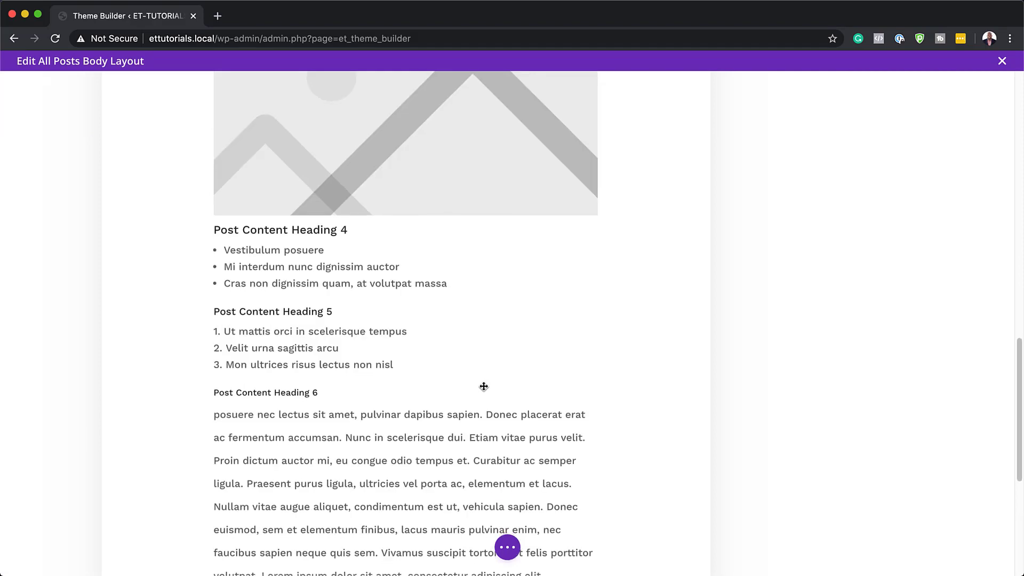
{"action": "left_click", "coordinate": [404, 299]}
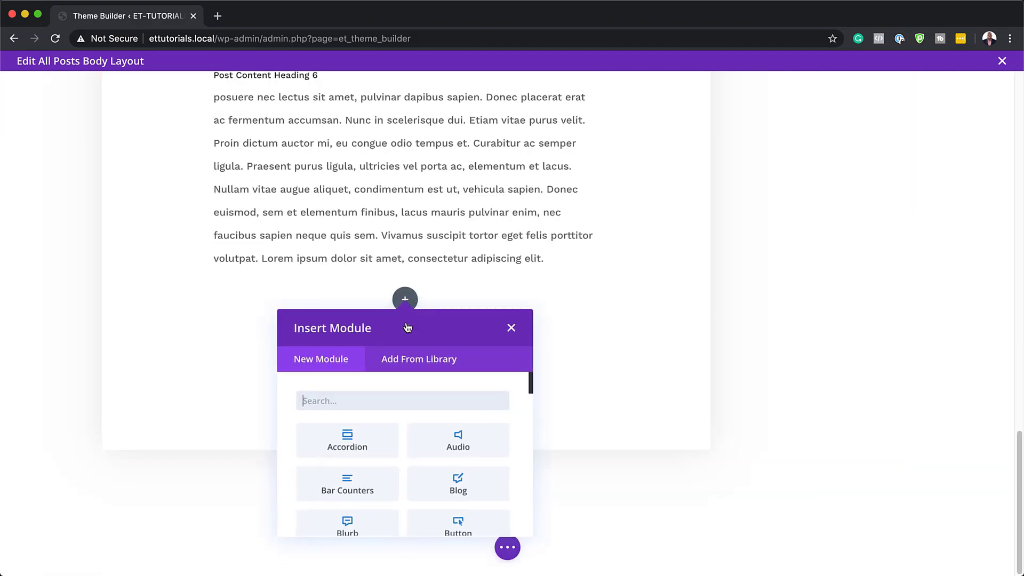
{"action": "type", "text": "code"}
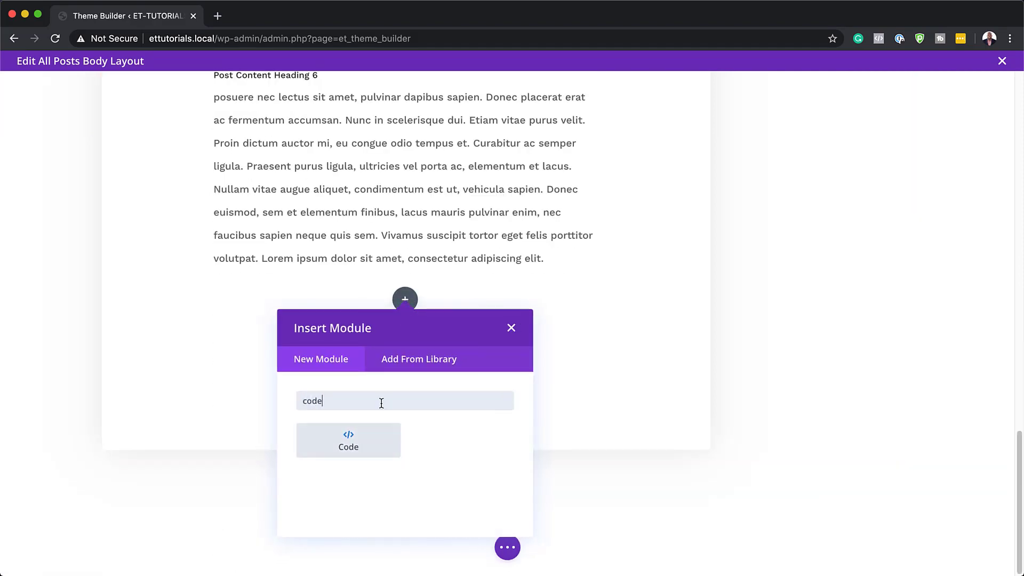
{"action": "left_click", "coordinate": [369, 431]}
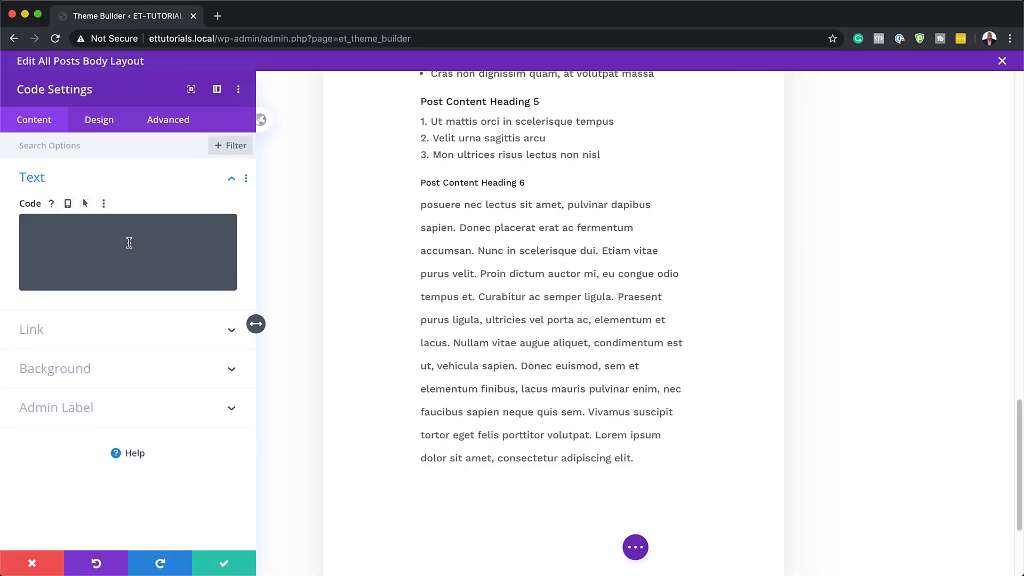
Add a <style> block with 50px top/bottom margins for "#blog-post-content h2, h3, h4, h5, h6" and 20px for "#blog-post-content p", and save the module
{"action": "left_click", "coordinate": [129, 241]}
{"action": "type", "text": "<style> #blog-post-content h2, h3, h4, h5, h6 { margin-top: 50px; margin-bottom: 50px; }  #blog-post-content p { margin-top: 20px; margin-bottom: 20px; } </style>"}
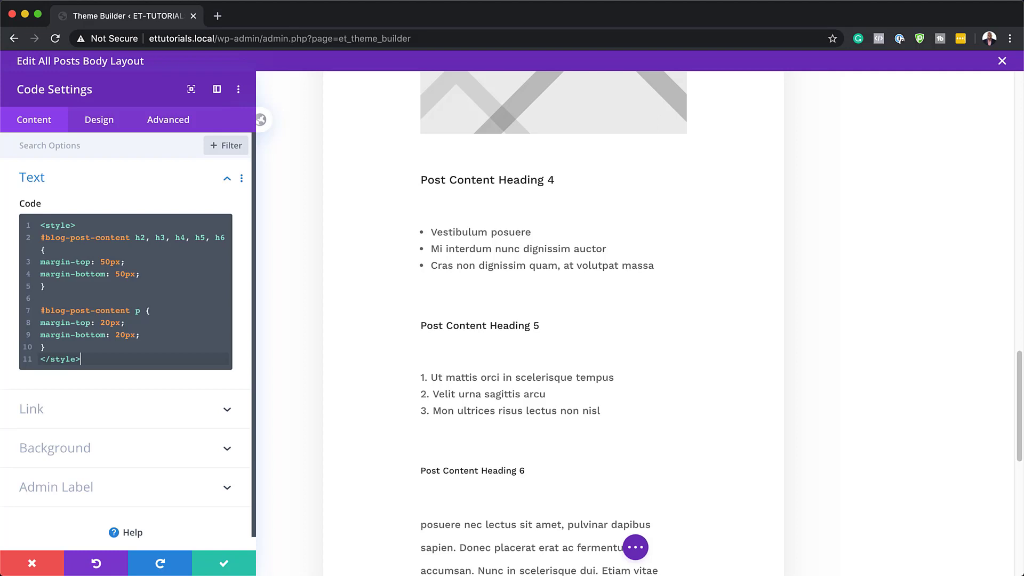
{"action": "scroll", "coordinate": [587, 286], "scroll_direction": "up", "scroll_amount": 10}
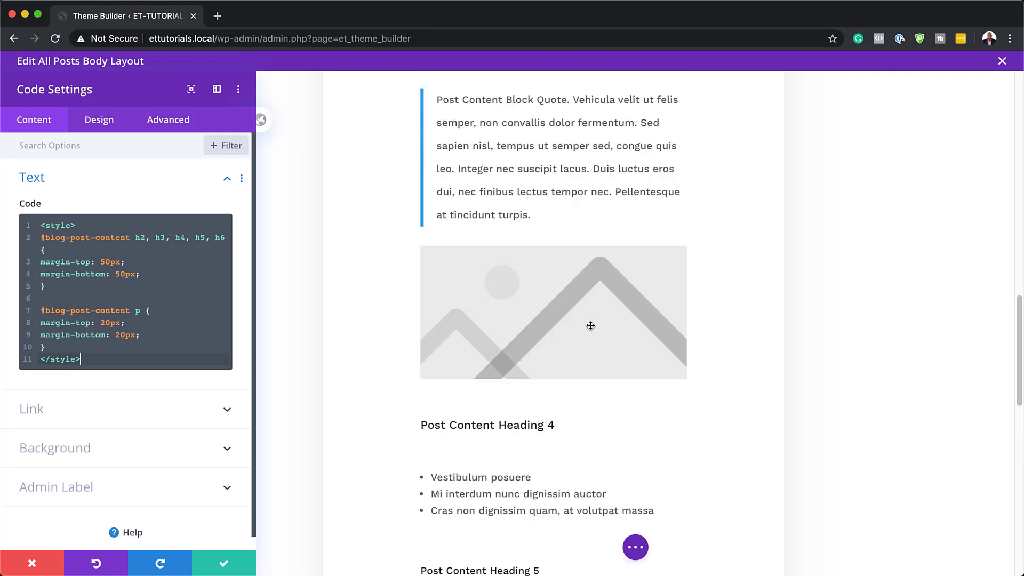
{"action": "scroll", "coordinate": [590, 325], "scroll_direction": "up", "scroll_amount": 3}
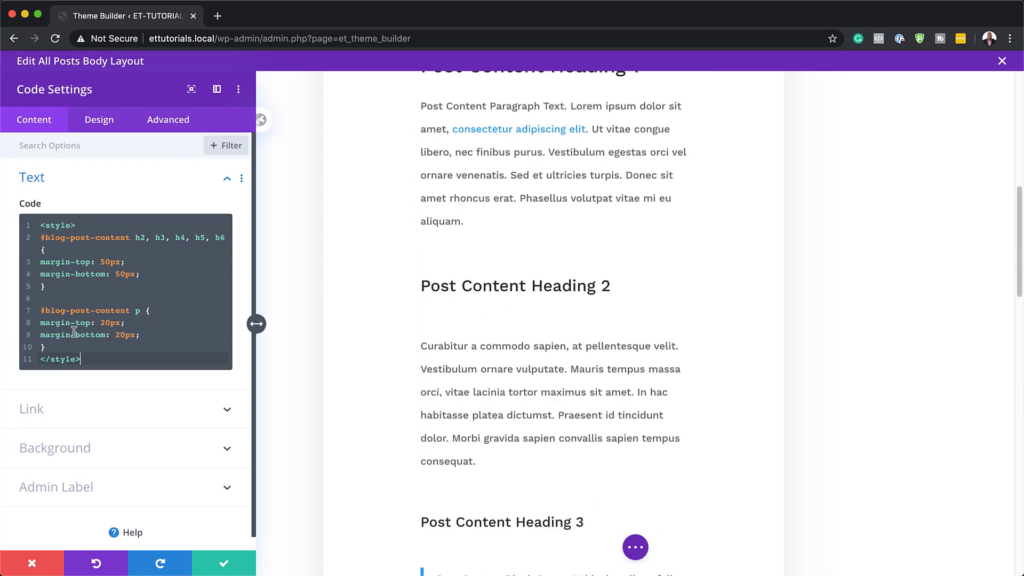
{"action": "scroll", "coordinate": [648, 369], "scroll_direction": "up", "scroll_amount": 5}
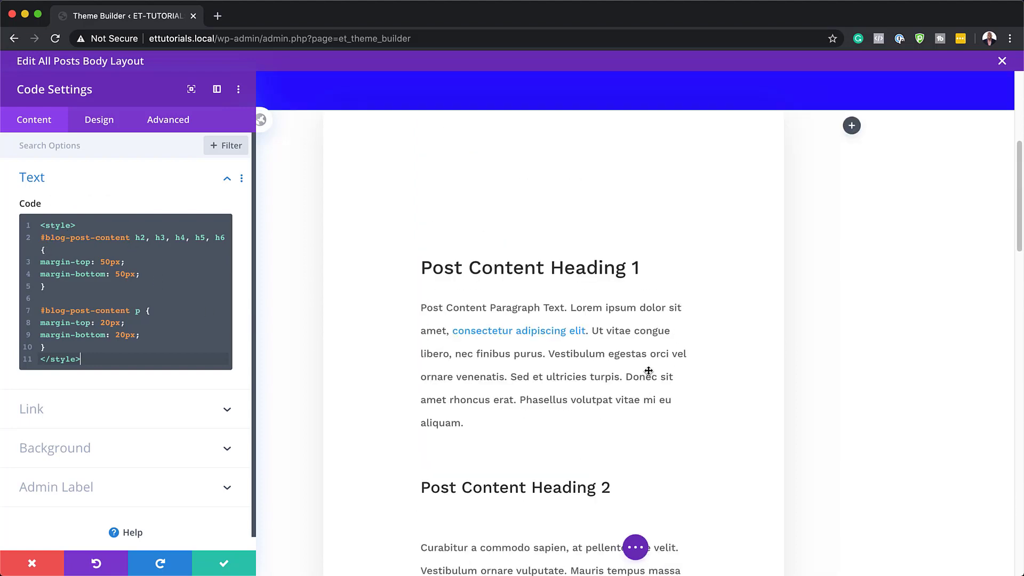
{"action": "scroll", "coordinate": [586, 426], "scroll_direction": "down", "scroll_amount": 10}
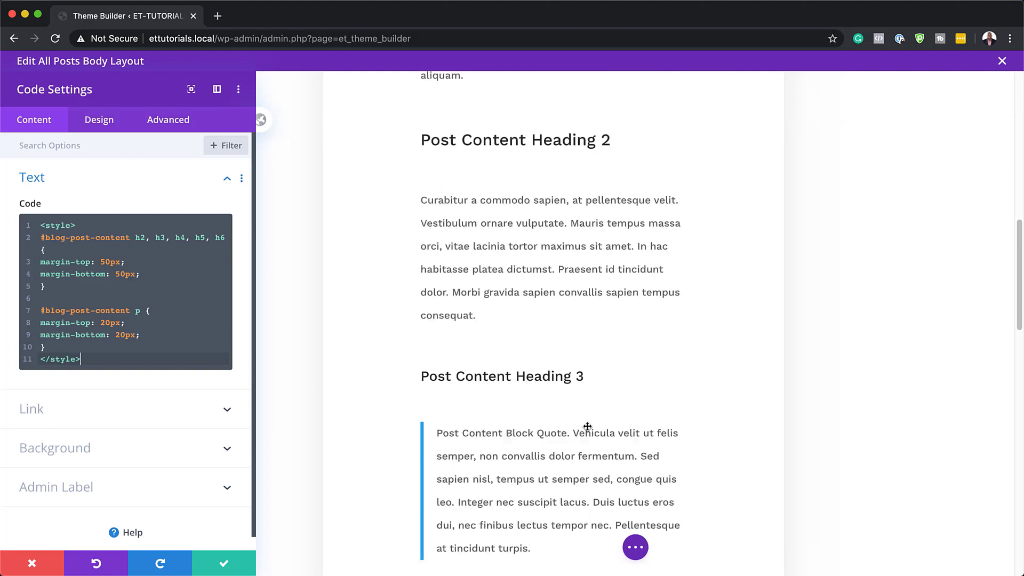
{"action": "scroll", "coordinate": [587, 426], "scroll_direction": "down", "scroll_amount": 8}
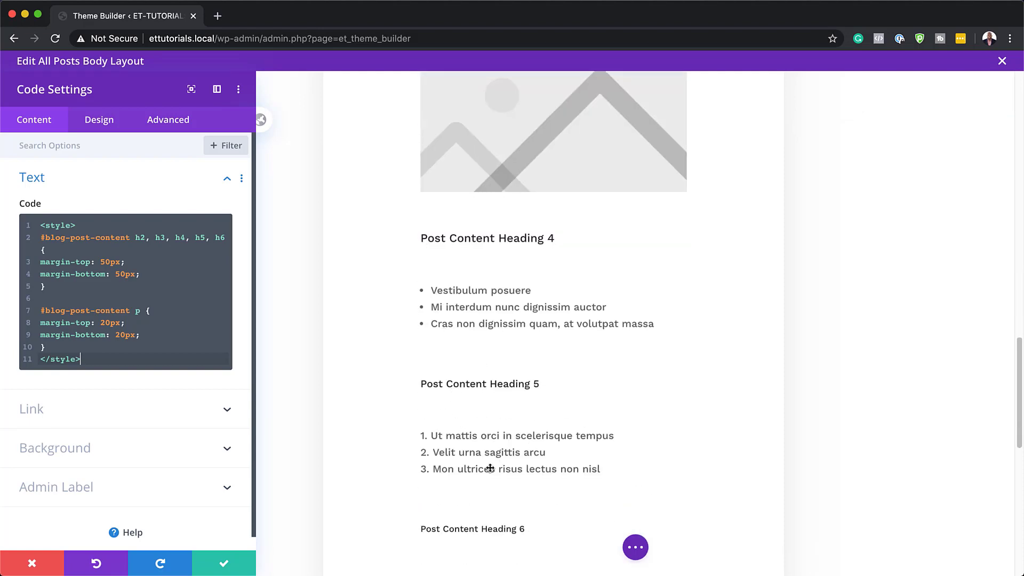
{"action": "scroll", "coordinate": [499, 501], "scroll_direction": "down", "scroll_amount": 1}
{"action": "scroll", "coordinate": [499, 501], "scroll_direction": "down", "scroll_amount": 8}
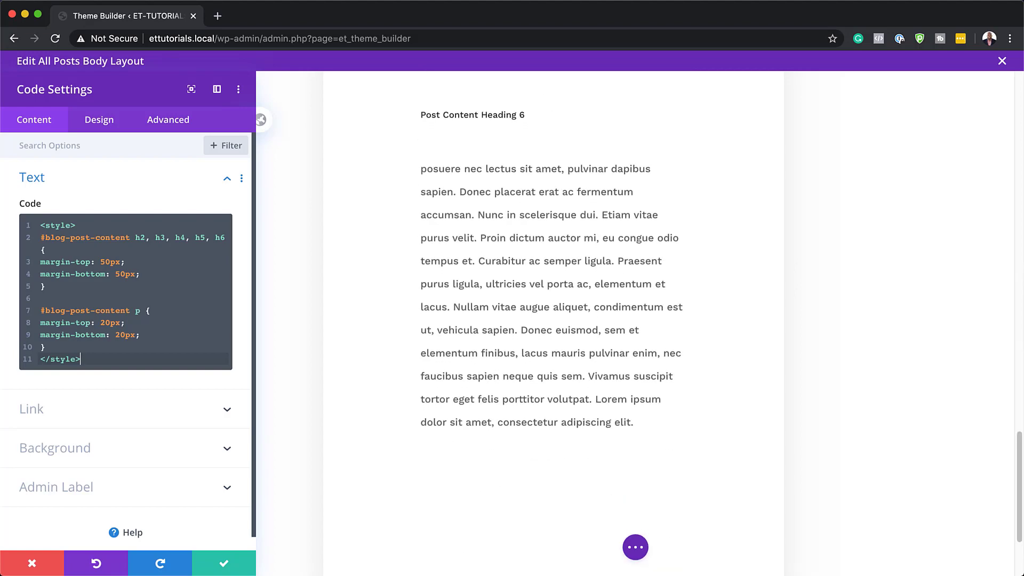
{"action": "left_click", "coordinate": [226, 563]}
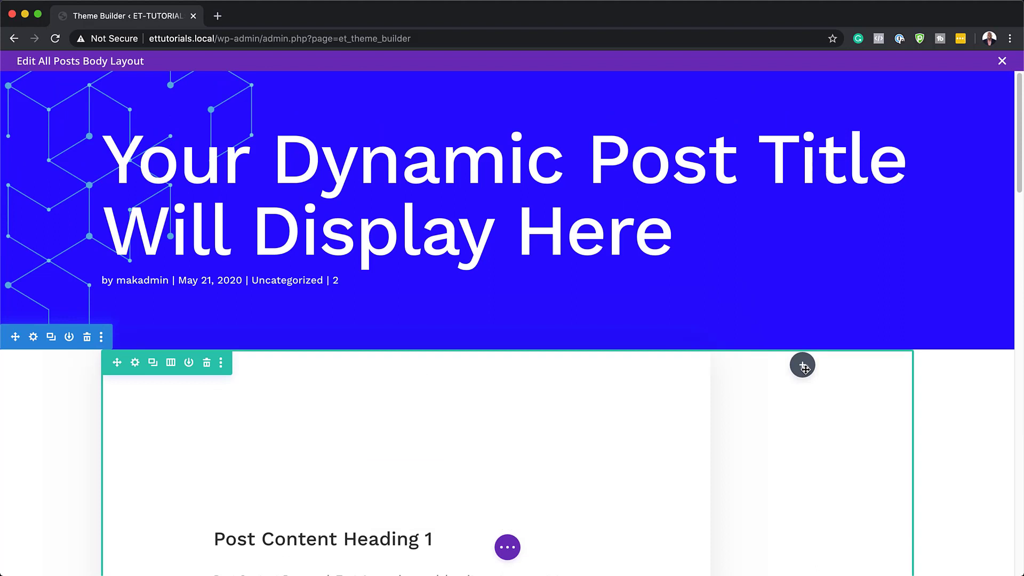
Insert a Person module in the second column beside the post content
{"action": "left_click", "coordinate": [803, 365]}
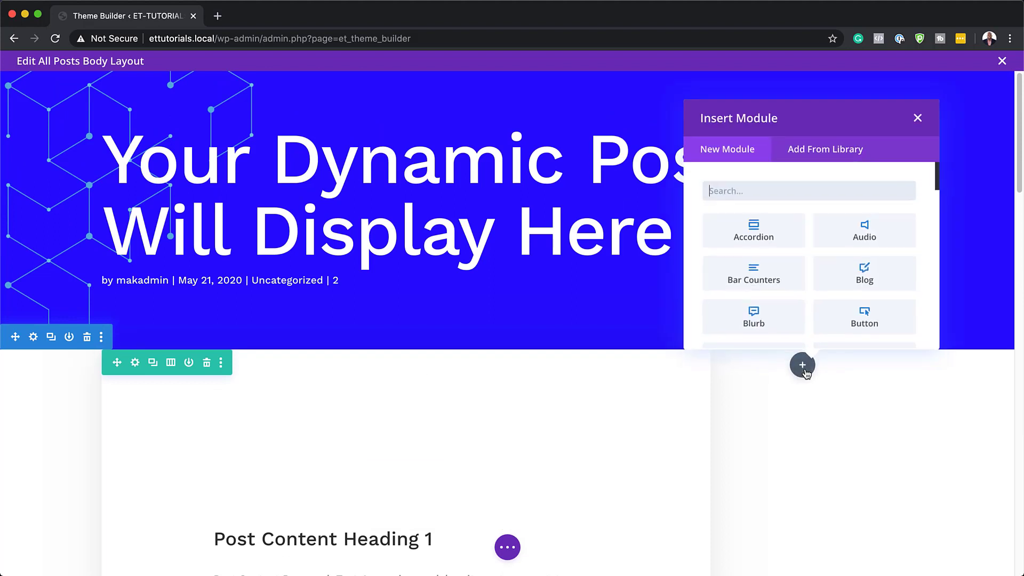
{"action": "type", "text": "perso"}
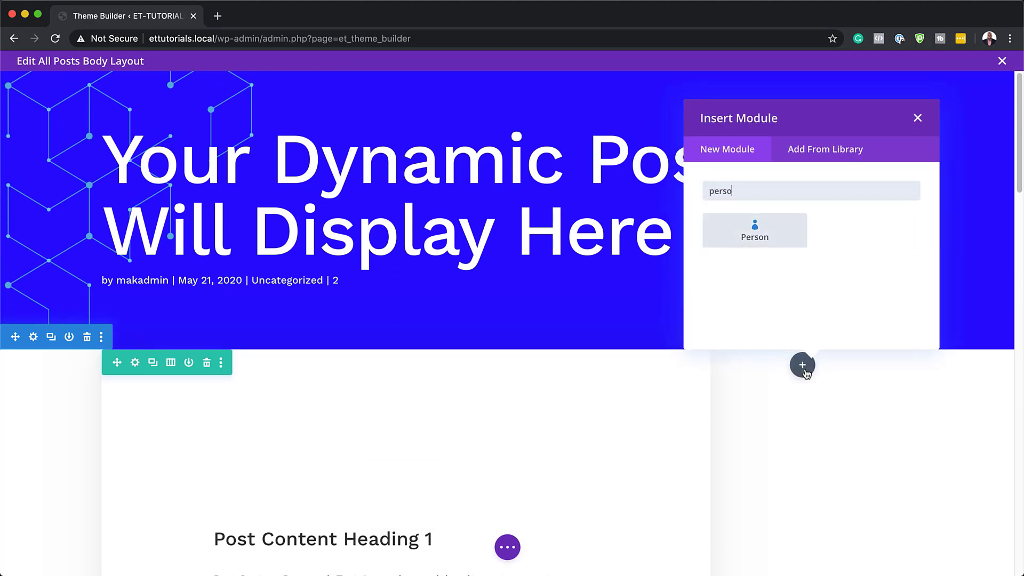
{"action": "left_click", "coordinate": [777, 233]}
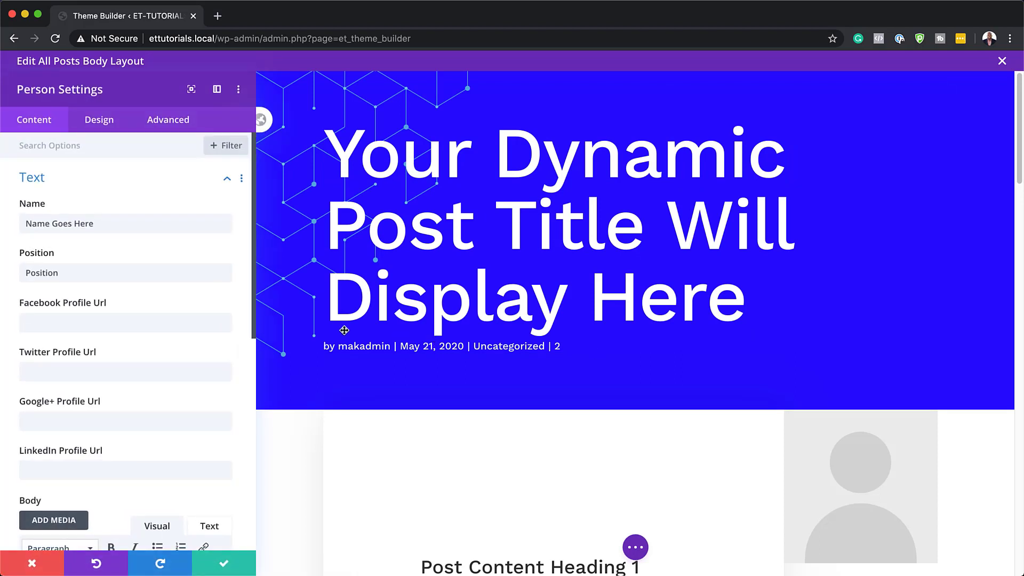
Fill the Person module's Name and Position with the dynamic Post Author content, keeping the Public Display Name format
{"action": "mouse_move", "coordinate": [218, 223]}
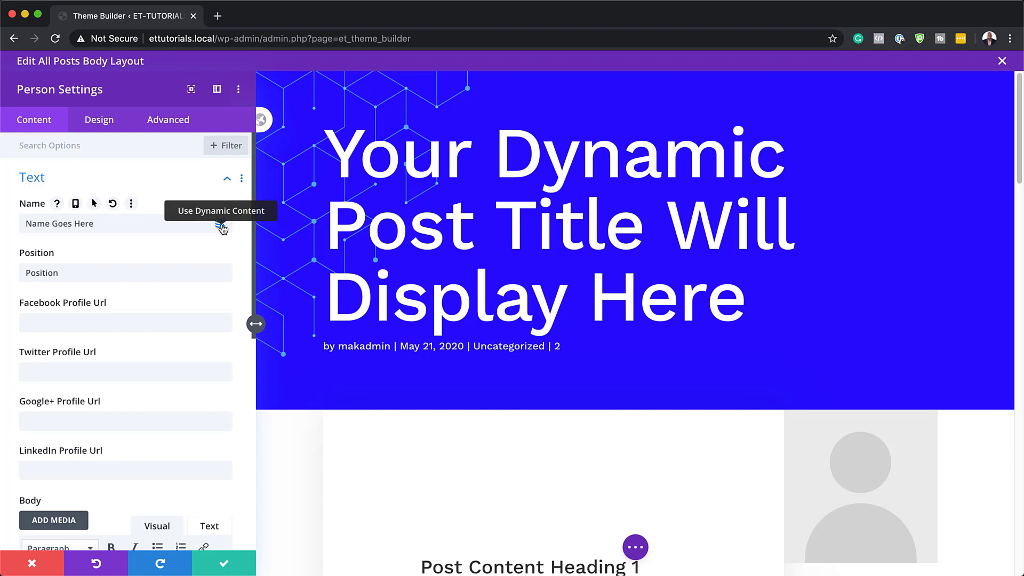
{"action": "left_click", "coordinate": [220, 227]}
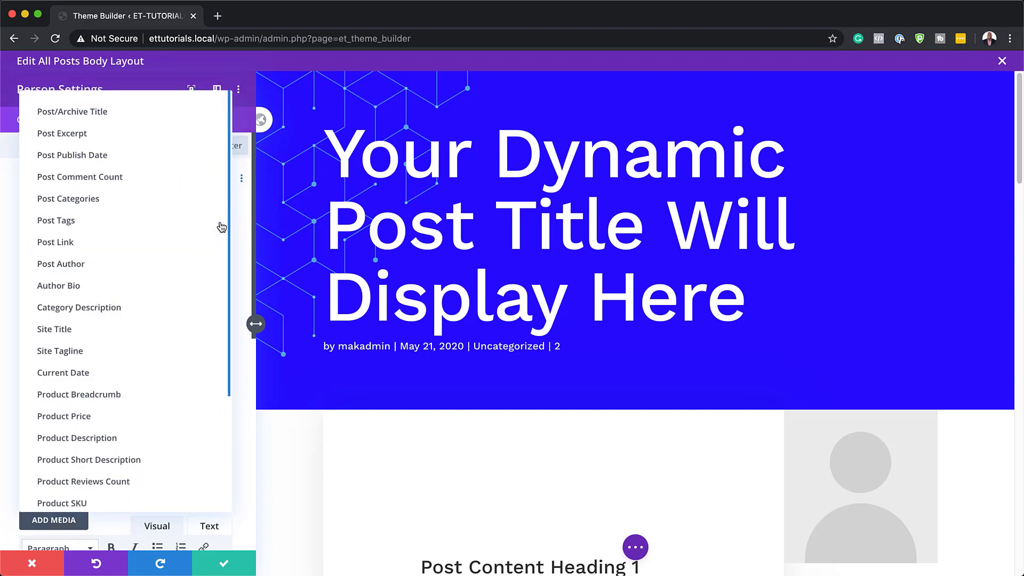
{"action": "left_click", "coordinate": [94, 263]}
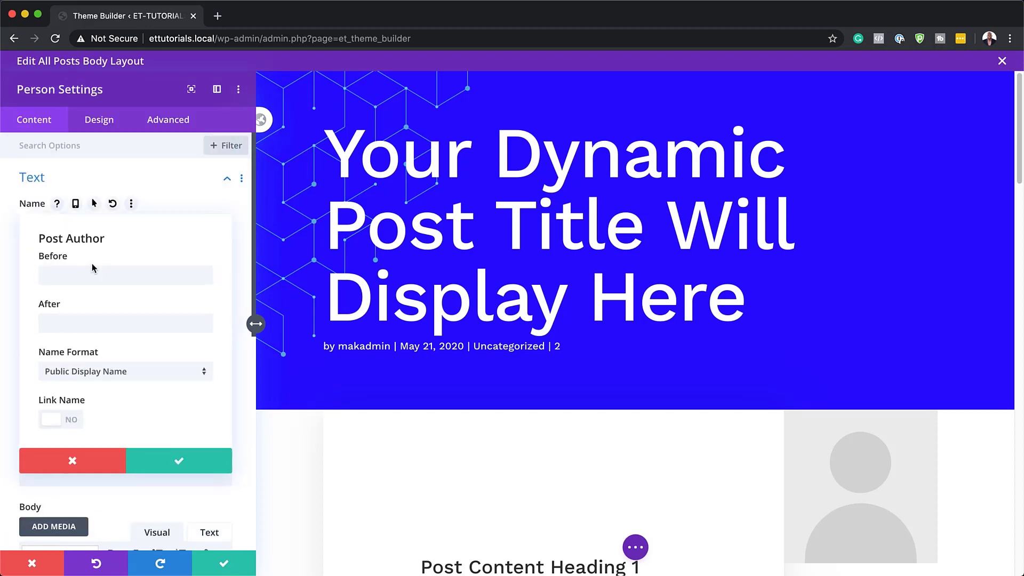
{"action": "left_click", "coordinate": [189, 461]}
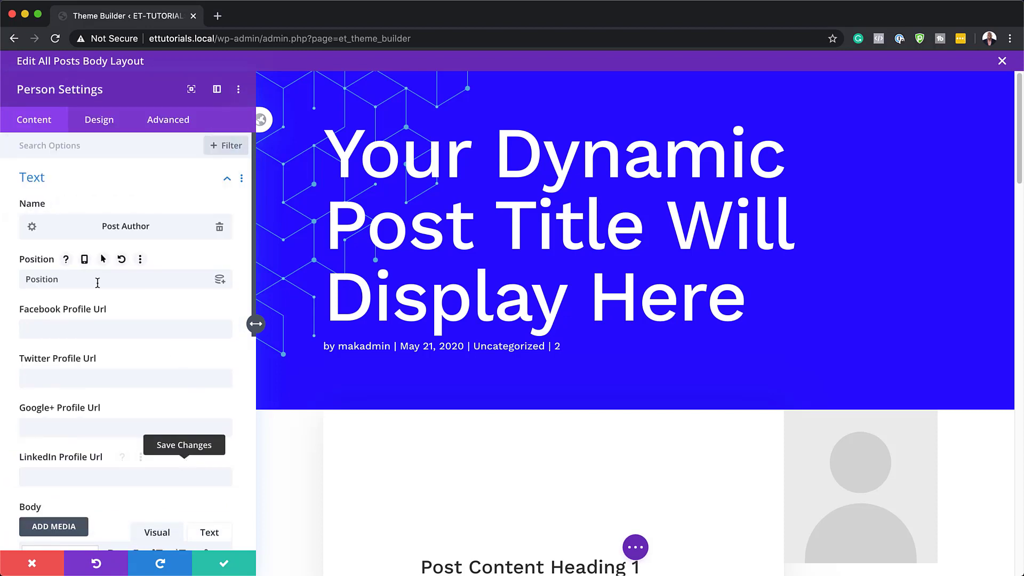
{"action": "left_click", "coordinate": [220, 278]}
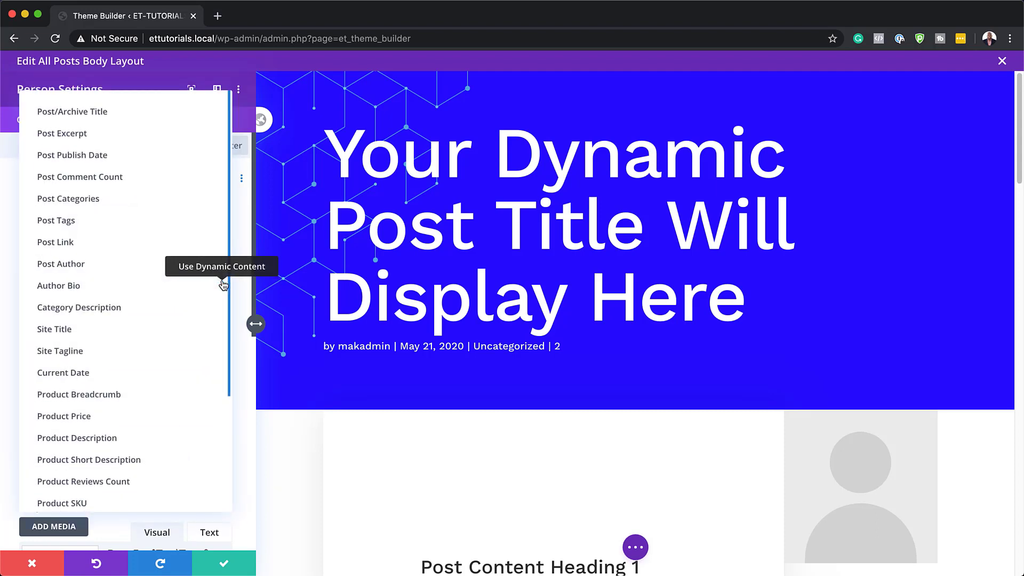
{"action": "scroll", "coordinate": [106, 170], "scroll_direction": "down", "scroll_amount": 3}
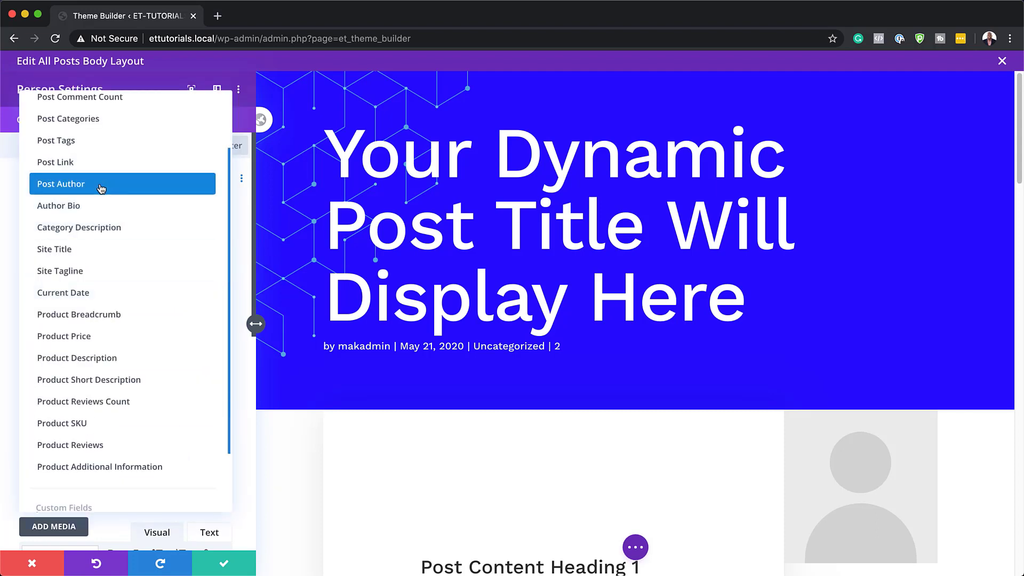
{"action": "left_click", "coordinate": [101, 187]}
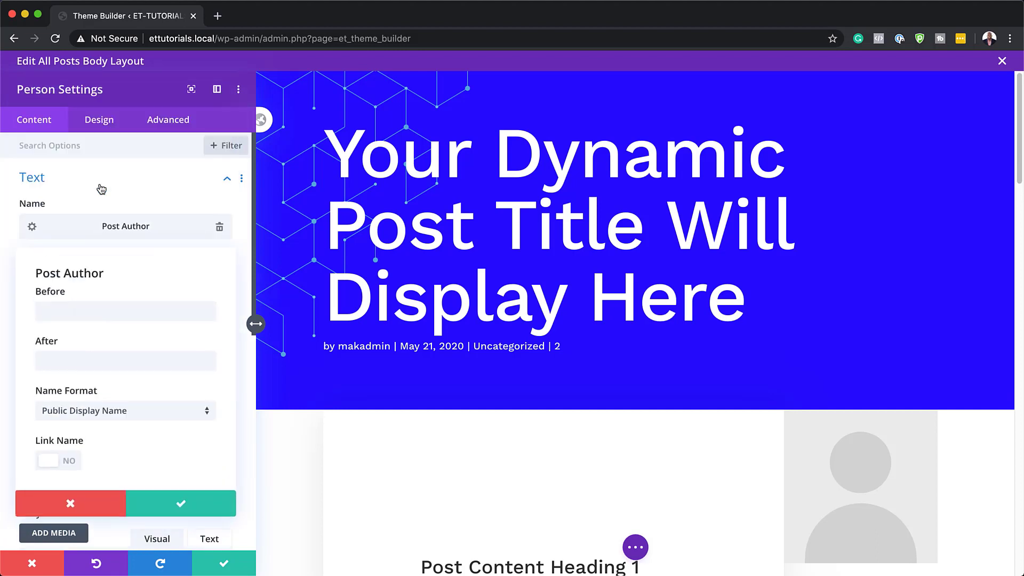
{"action": "left_click", "coordinate": [183, 503]}
Use the dynamic Author Bio as the Person module's body content
{"action": "scroll", "coordinate": [183, 470], "scroll_direction": "down", "scroll_amount": 6}
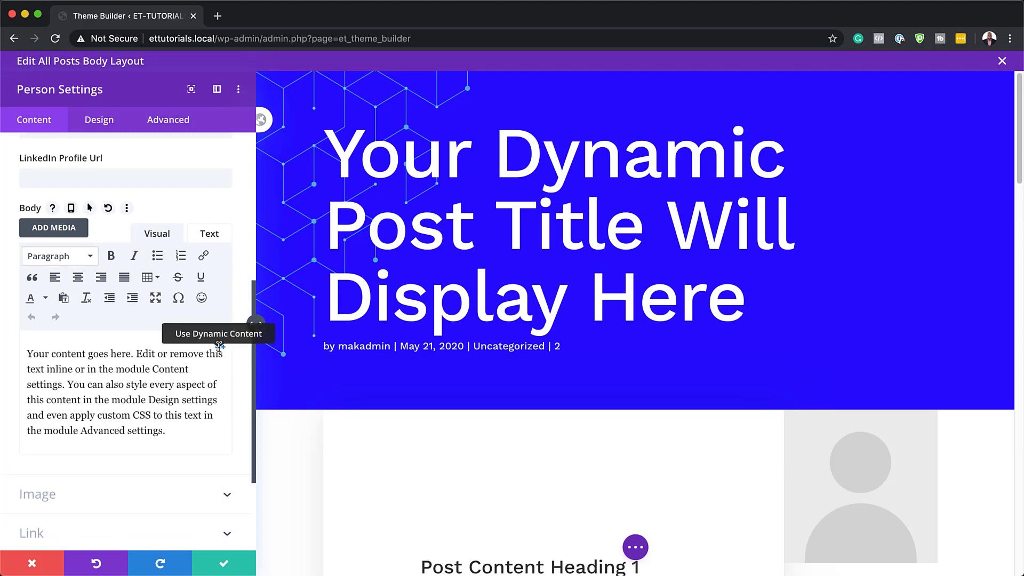
{"action": "left_click", "coordinate": [221, 345]}
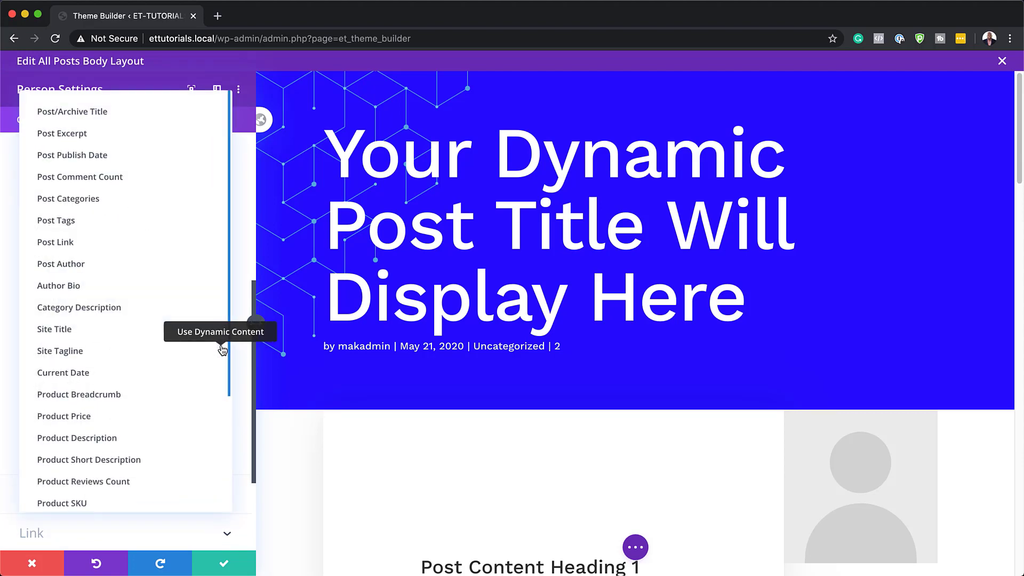
{"action": "left_click", "coordinate": [106, 287]}
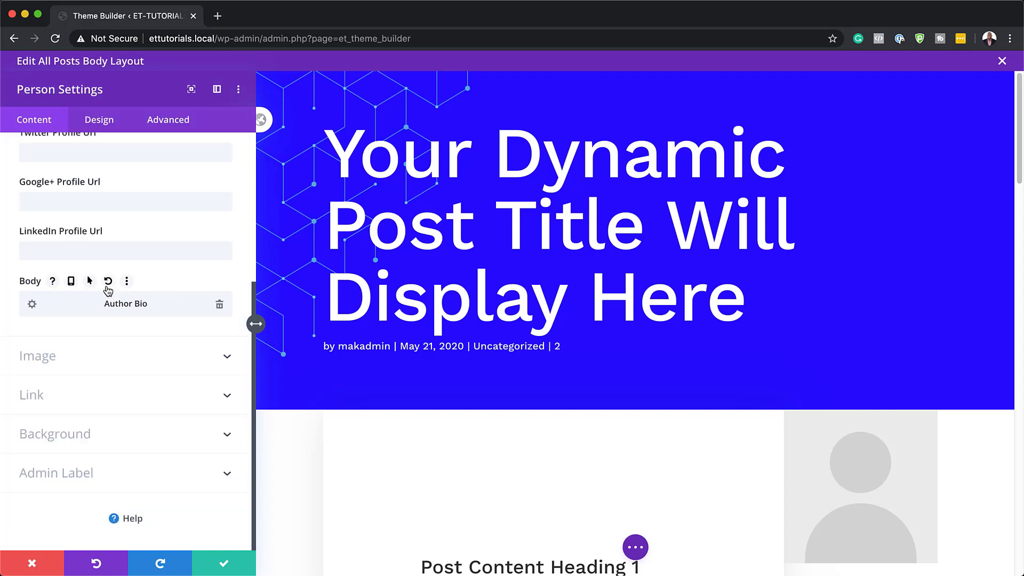
Replace the Person module's placeholder image with the dynamic Author Profile Picture
{"action": "left_click", "coordinate": [196, 364]}
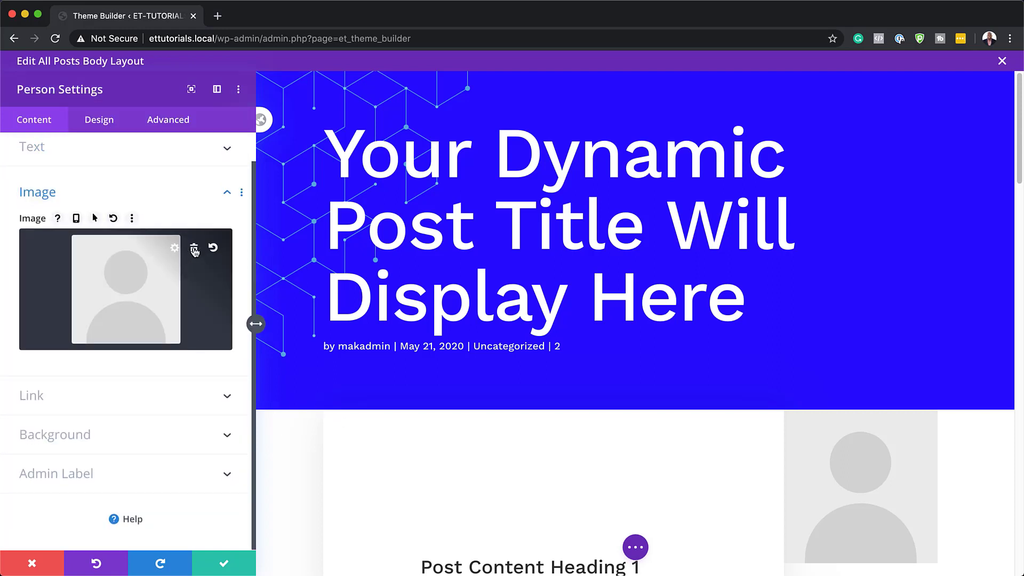
{"action": "left_click", "coordinate": [195, 250]}
{"action": "left_click", "coordinate": [218, 244]}
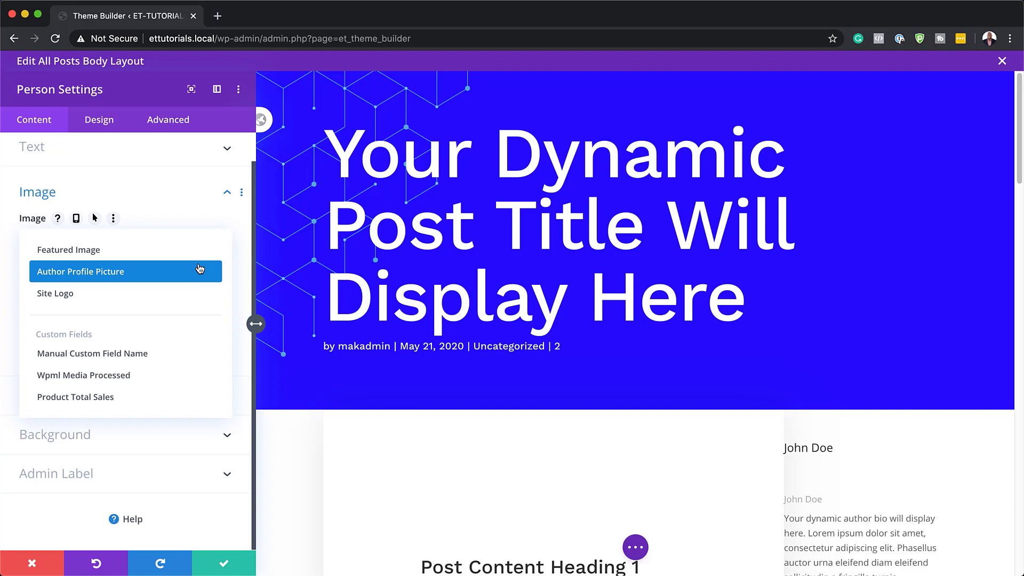
{"action": "left_click", "coordinate": [195, 269]}
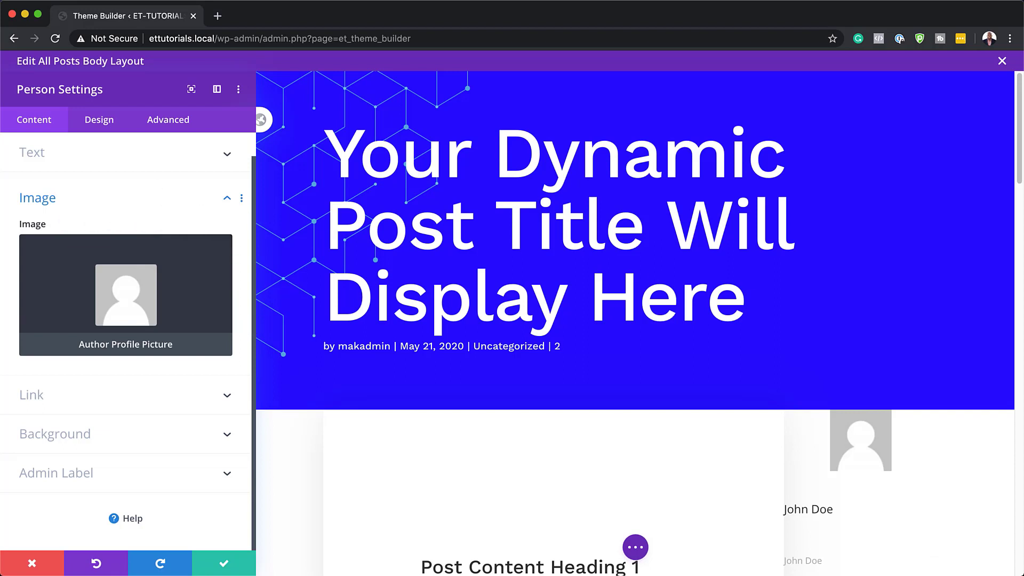
{"action": "left_click", "coordinate": [87, 440]}
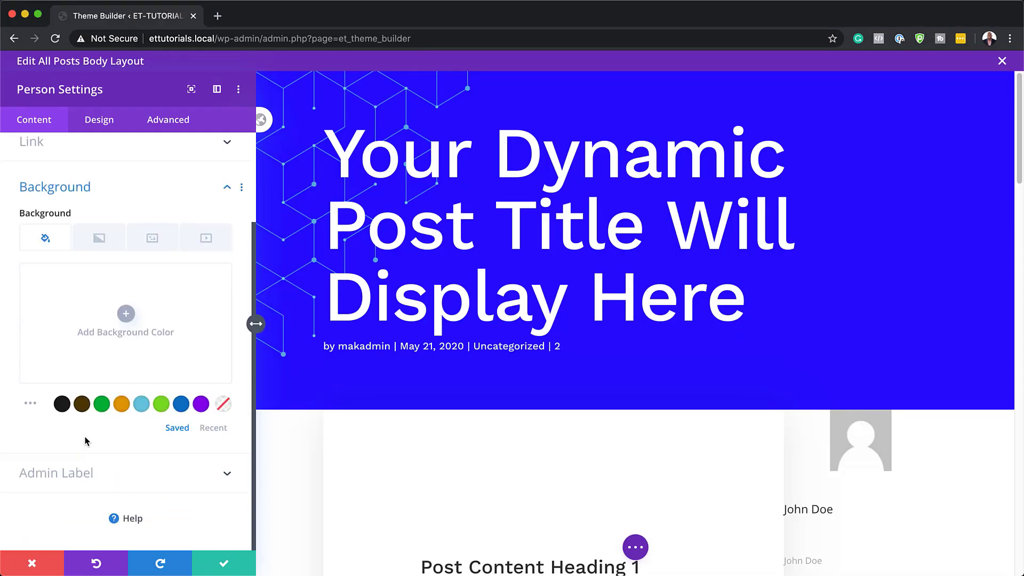
{"action": "mouse_move", "coordinate": [120, 214]}
{"action": "left_click", "coordinate": [119, 213]}
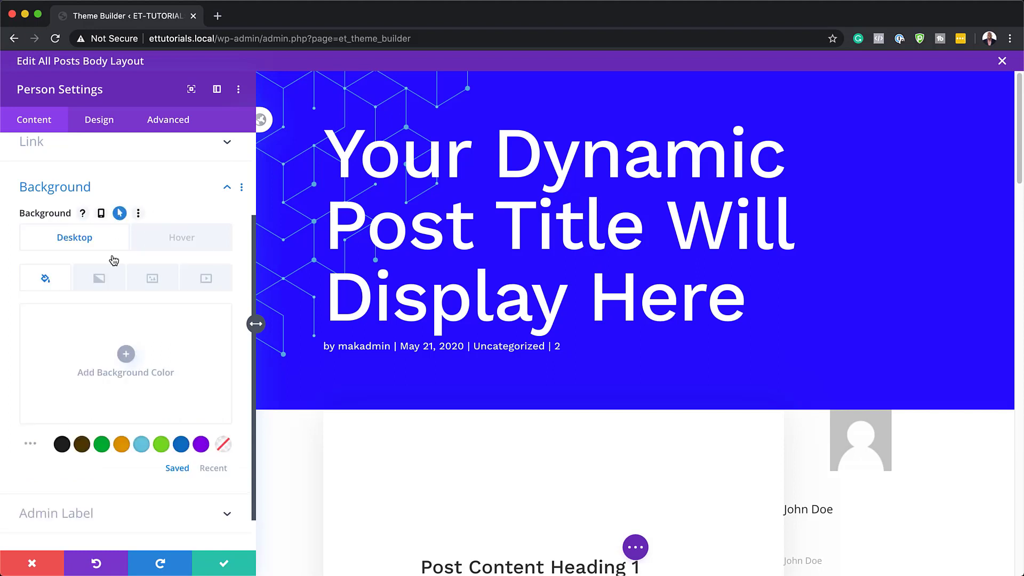
{"action": "left_click", "coordinate": [183, 239]}
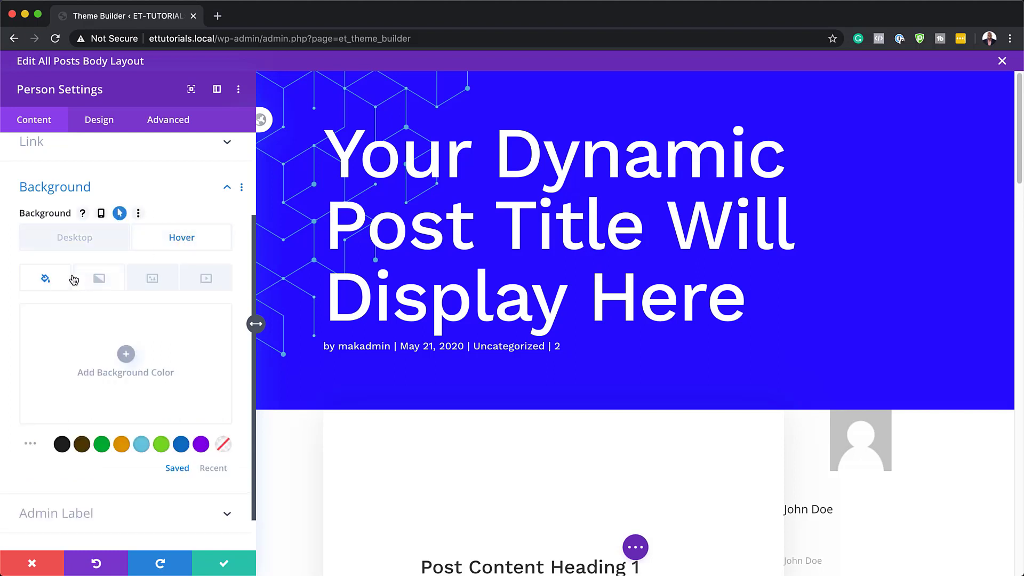
{"action": "left_click", "coordinate": [127, 354]}
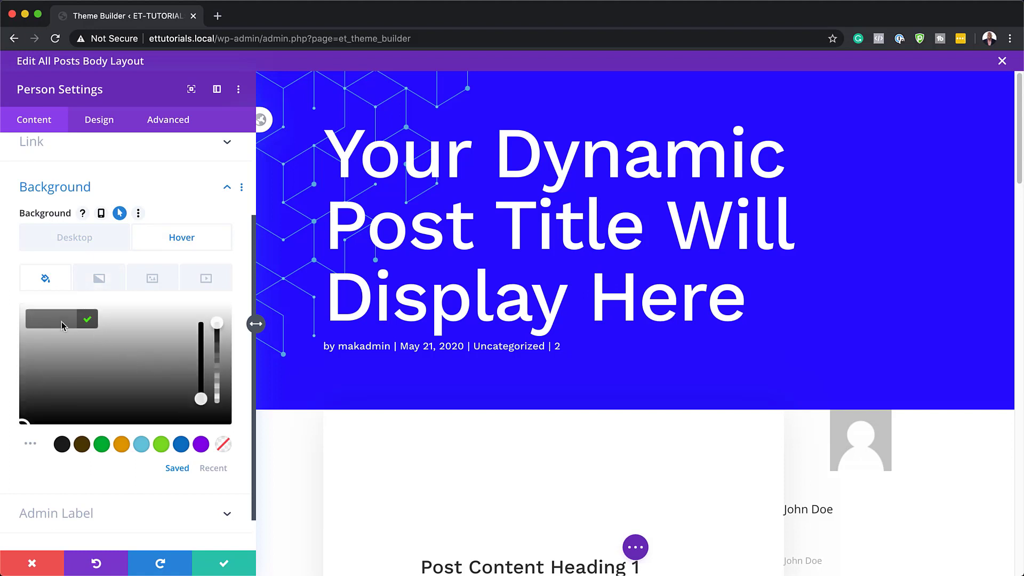
{"action": "left_click", "coordinate": [81, 239]}
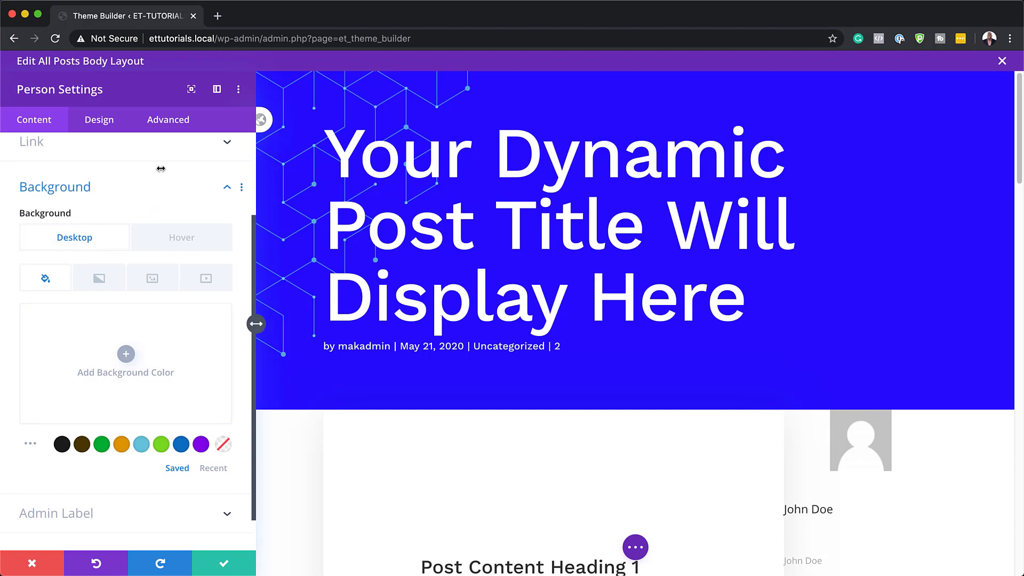
Set the Person module's title font to Work Sans and its title text size to 1.1rem
{"action": "left_click", "coordinate": [105, 126]}
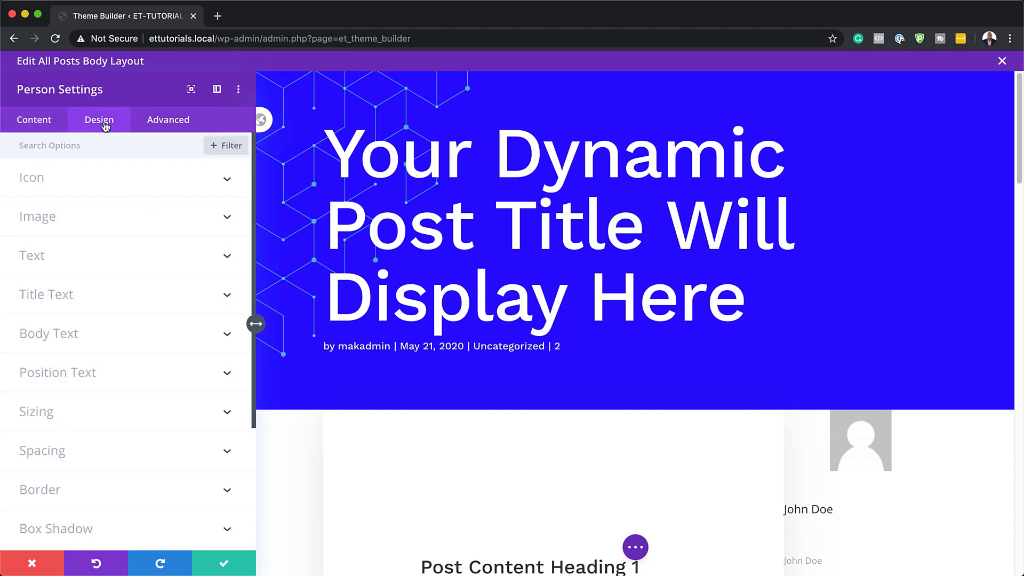
{"action": "left_click", "coordinate": [44, 298]}
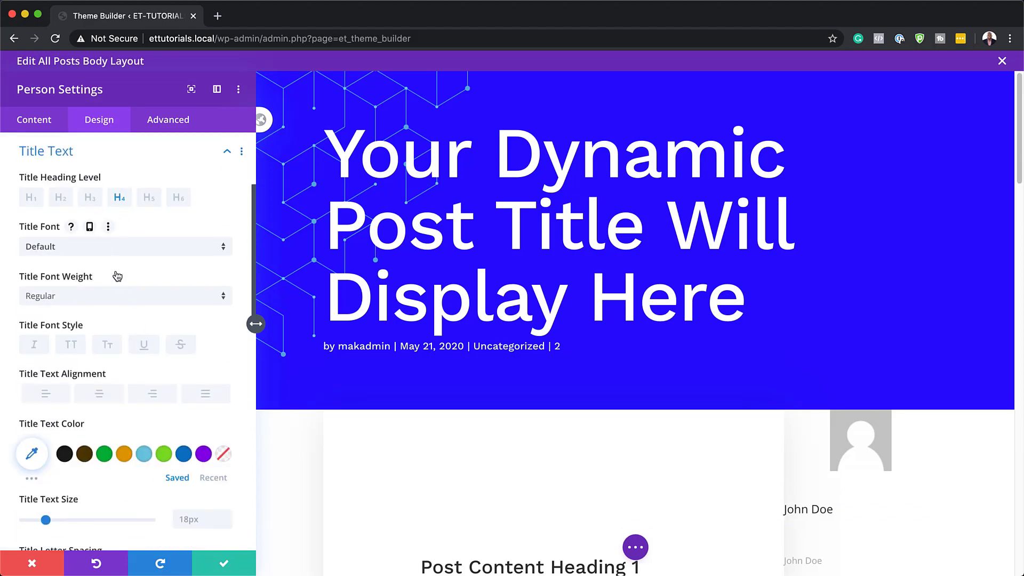
{"action": "left_click", "coordinate": [115, 253]}
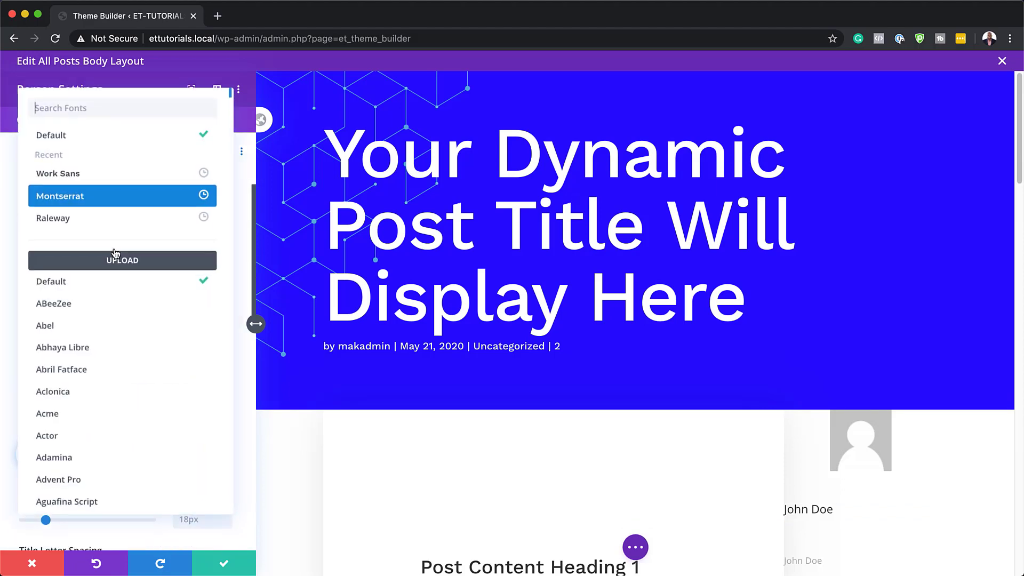
{"action": "left_click", "coordinate": [107, 181]}
{"action": "scroll", "coordinate": [194, 408], "scroll_direction": "down", "scroll_amount": 2}
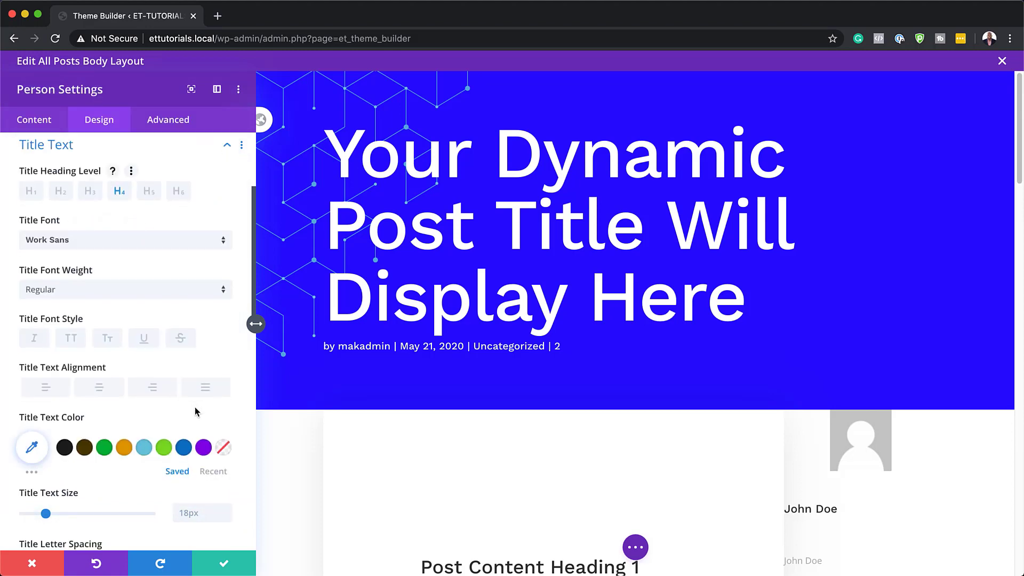
{"action": "left_click", "coordinate": [199, 477]}
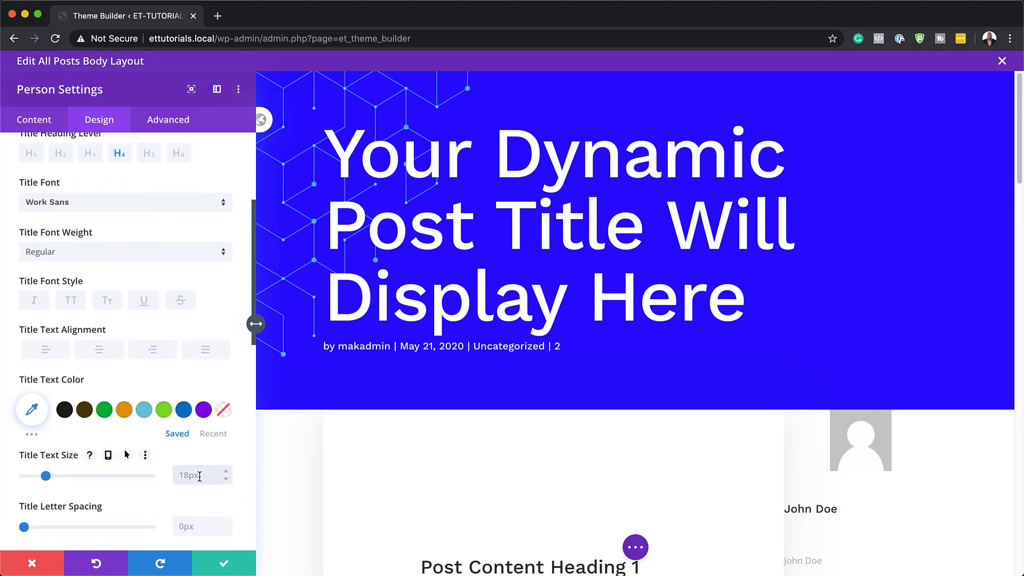
{"action": "type", "text": "1.1rem"}
Set the Person module's body font to Work Sans and its body text size to 0.9rem
{"action": "scroll", "coordinate": [161, 395], "scroll_direction": "down", "scroll_amount": 2}
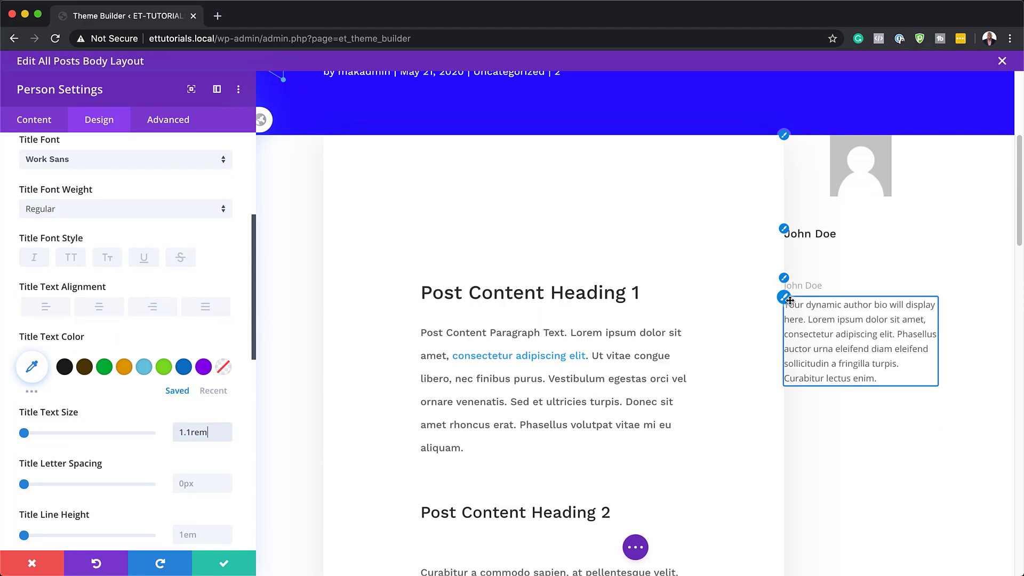
{"action": "left_click", "coordinate": [784, 297]}
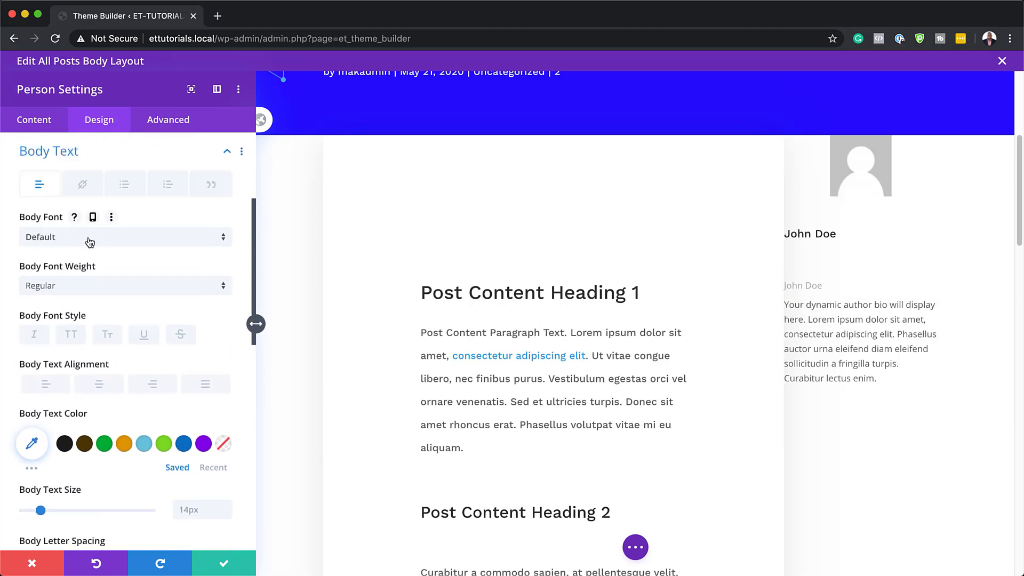
{"action": "left_click", "coordinate": [90, 240]}
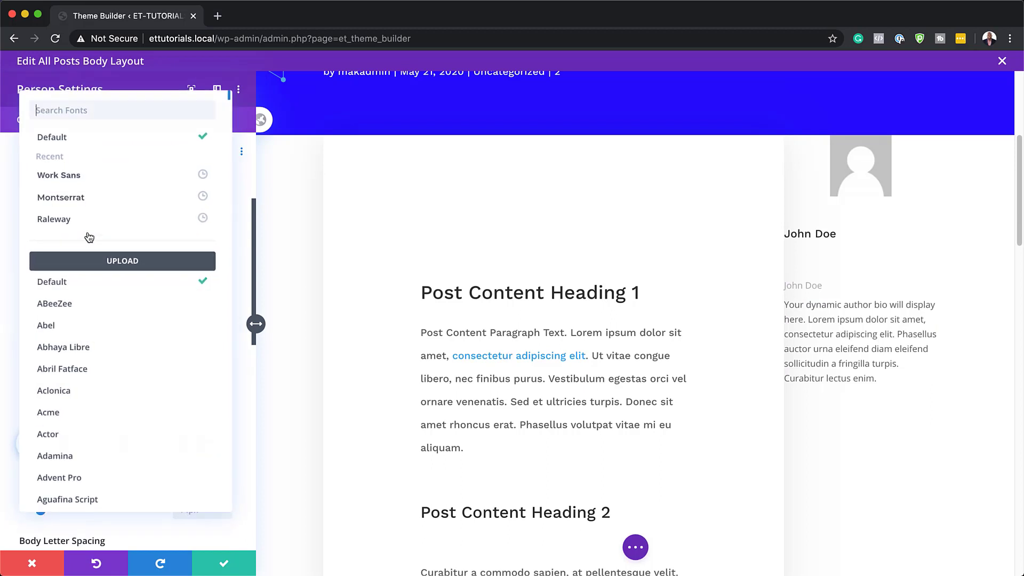
{"action": "left_click", "coordinate": [88, 176]}
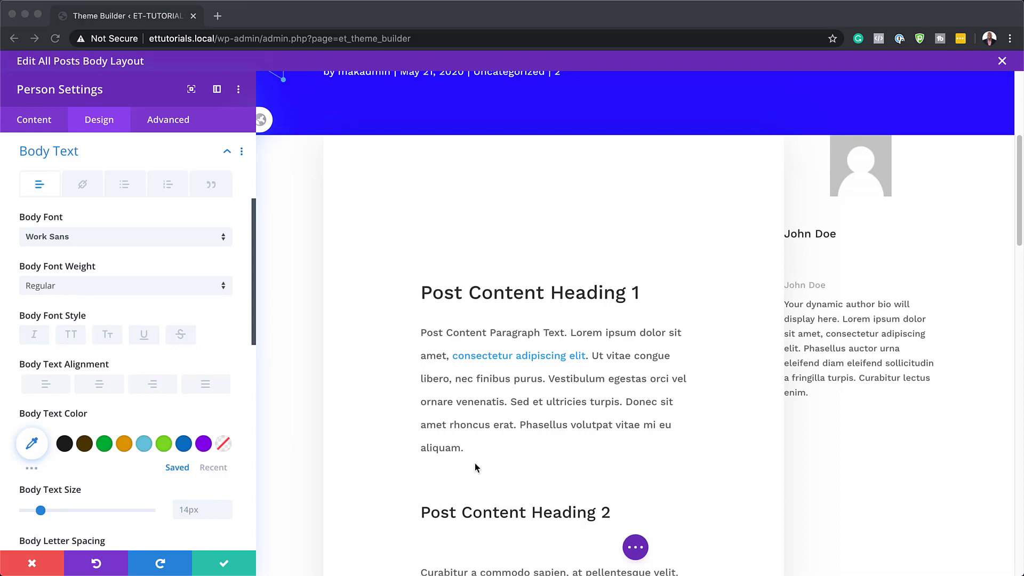
{"action": "left_click", "coordinate": [194, 509]}
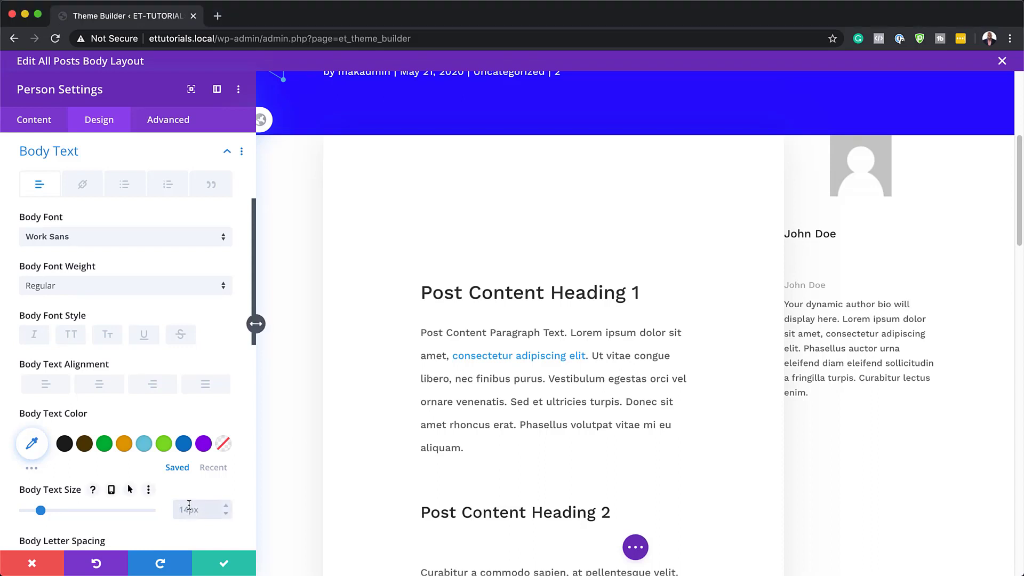
{"action": "type", "text": "0.9rem"}
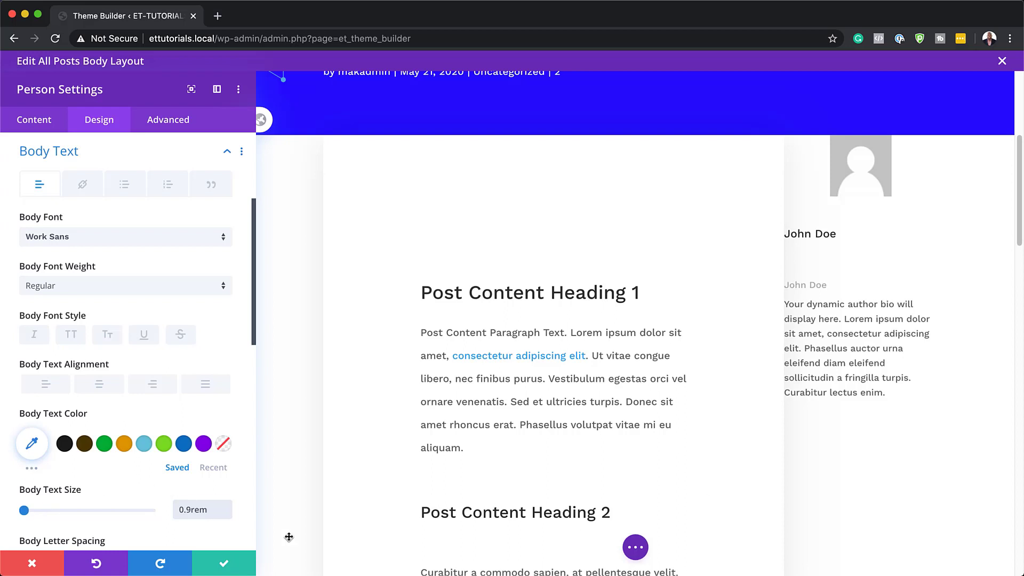
Set the Person module's body line height to 2em
{"action": "scroll", "coordinate": [193, 457], "scroll_direction": "down", "scroll_amount": 3}
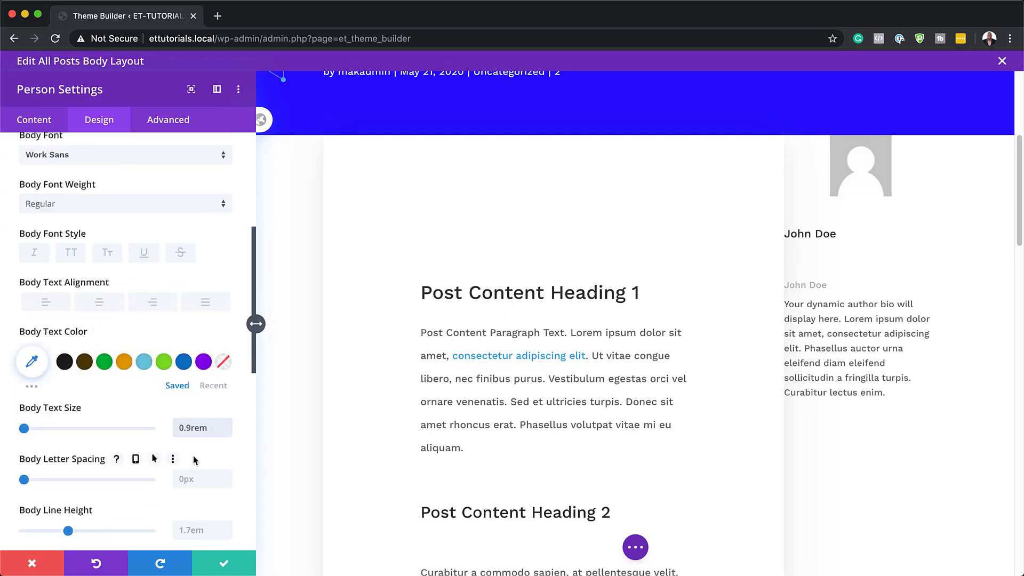
{"action": "scroll", "coordinate": [193, 456], "scroll_direction": "down", "scroll_amount": 1}
{"action": "left_click", "coordinate": [201, 511]}
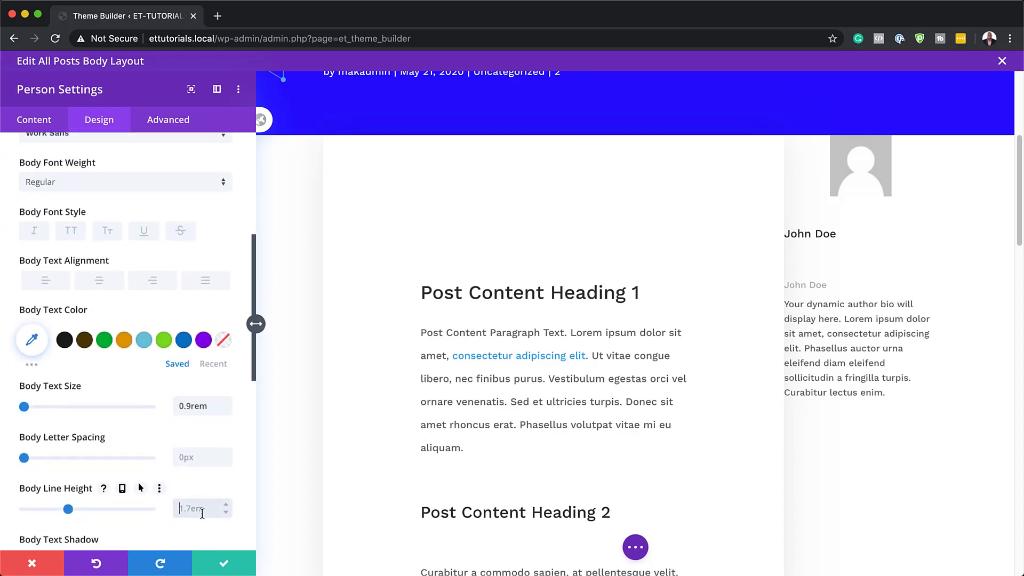
{"action": "type", "text": "2em"}
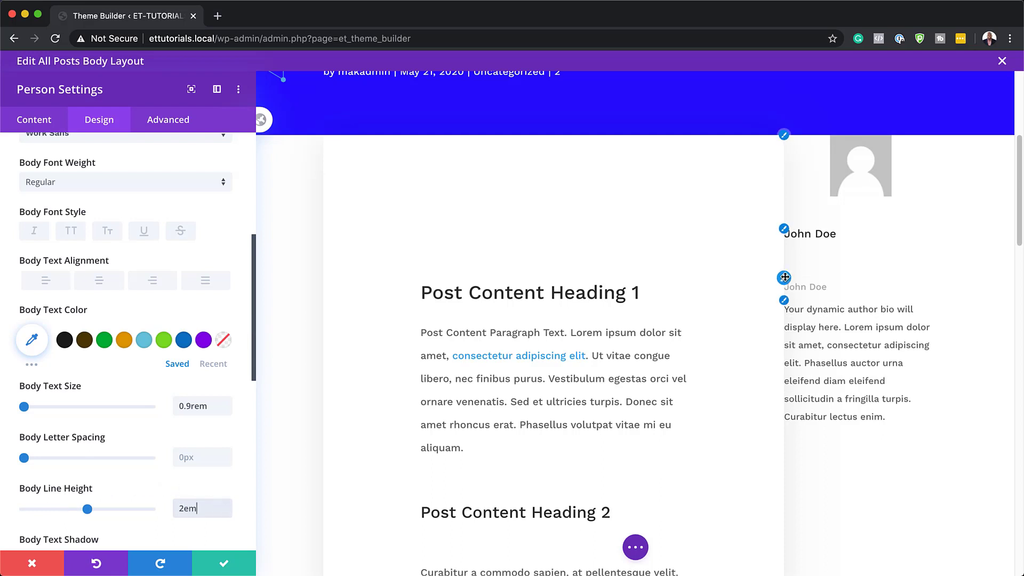
Set the Person module's position font to Work Sans and its position text size to 0.9rem
{"action": "left_click", "coordinate": [785, 279]}
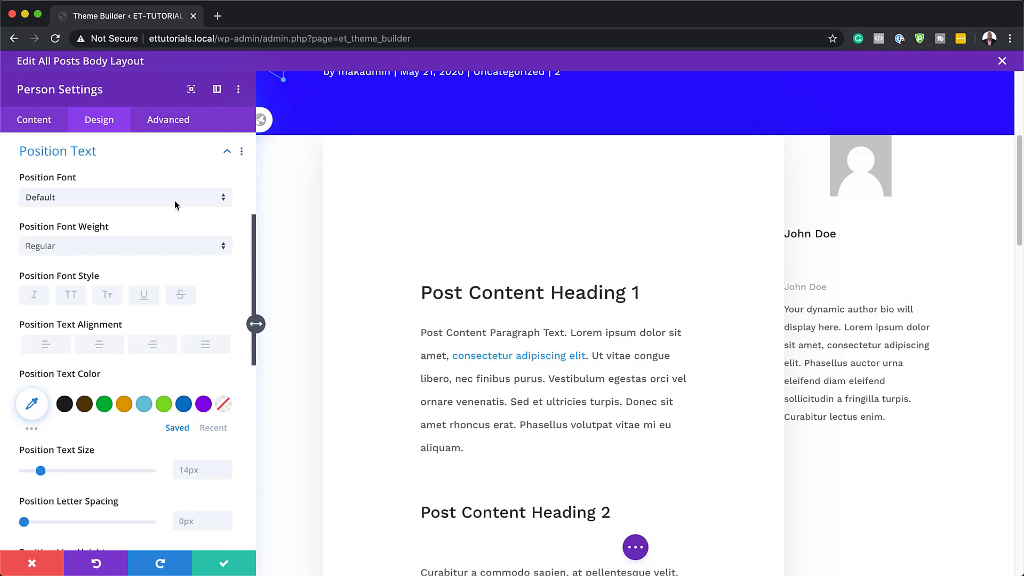
{"action": "left_click", "coordinate": [176, 197]}
{"action": "left_click", "coordinate": [160, 175]}
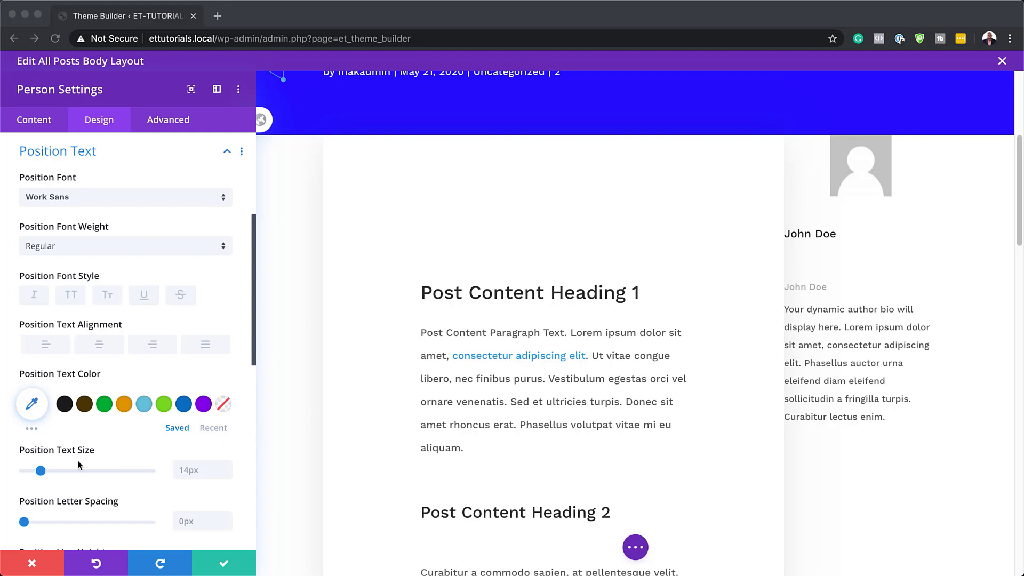
{"action": "scroll", "coordinate": [80, 463], "scroll_direction": "down", "scroll_amount": 1}
{"action": "left_click", "coordinate": [195, 454]}
{"action": "type", "text": "0.9rem"}
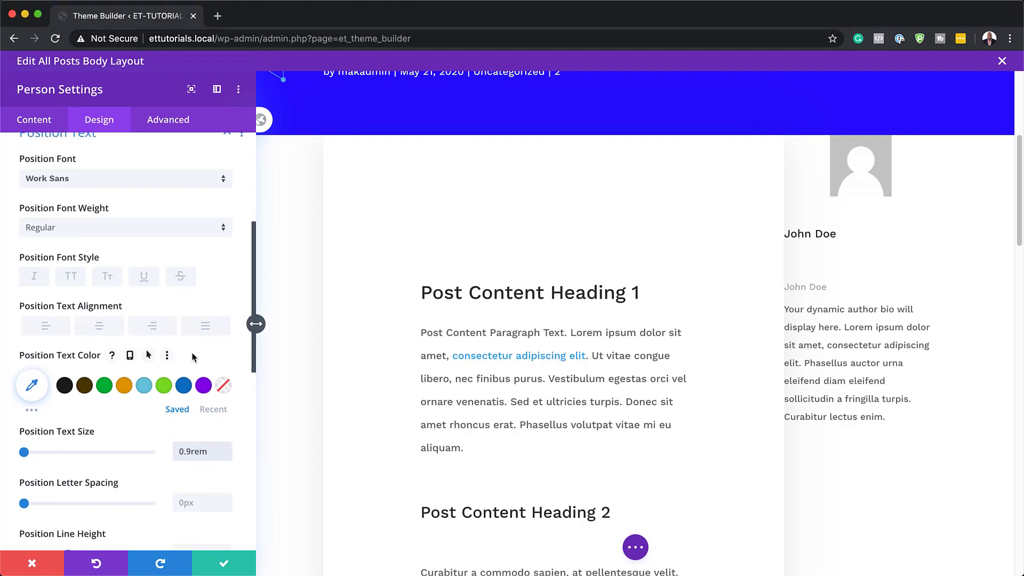
Set the Person module's height to 160px in its sizing options
{"action": "scroll", "coordinate": [195, 353], "scroll_direction": "down", "scroll_amount": 10}
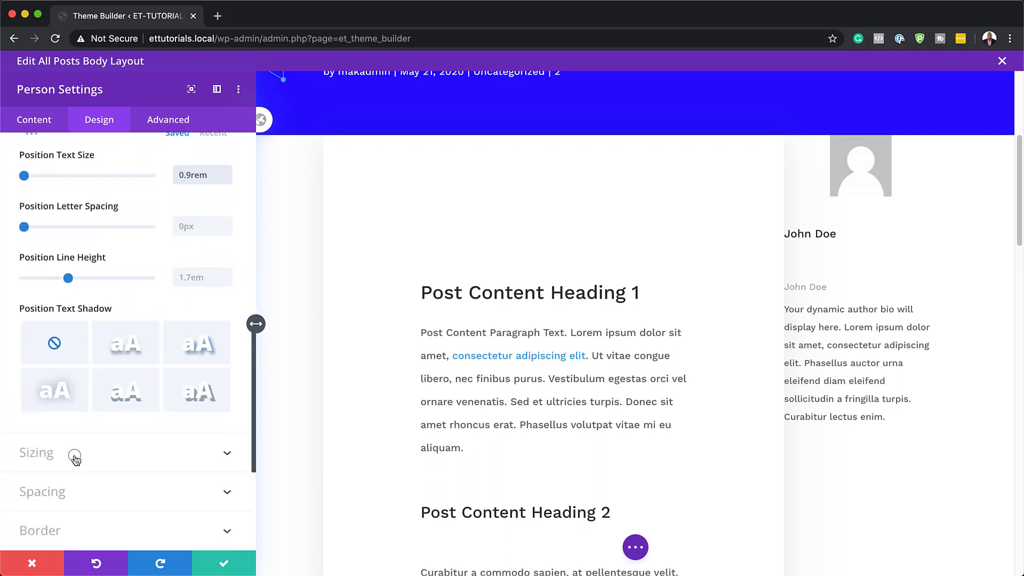
{"action": "left_click", "coordinate": [75, 453]}
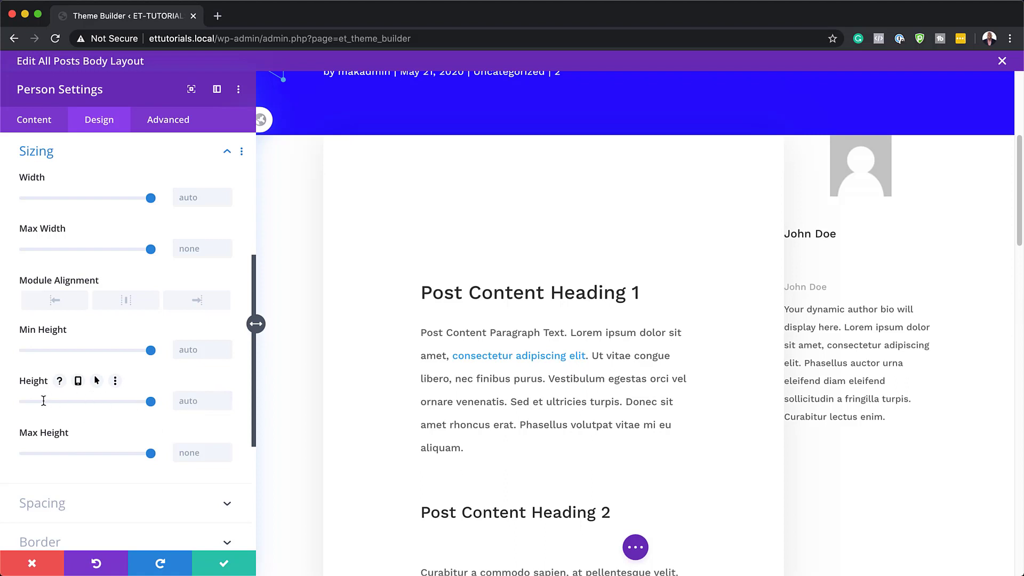
{"action": "left_click", "coordinate": [192, 401]}
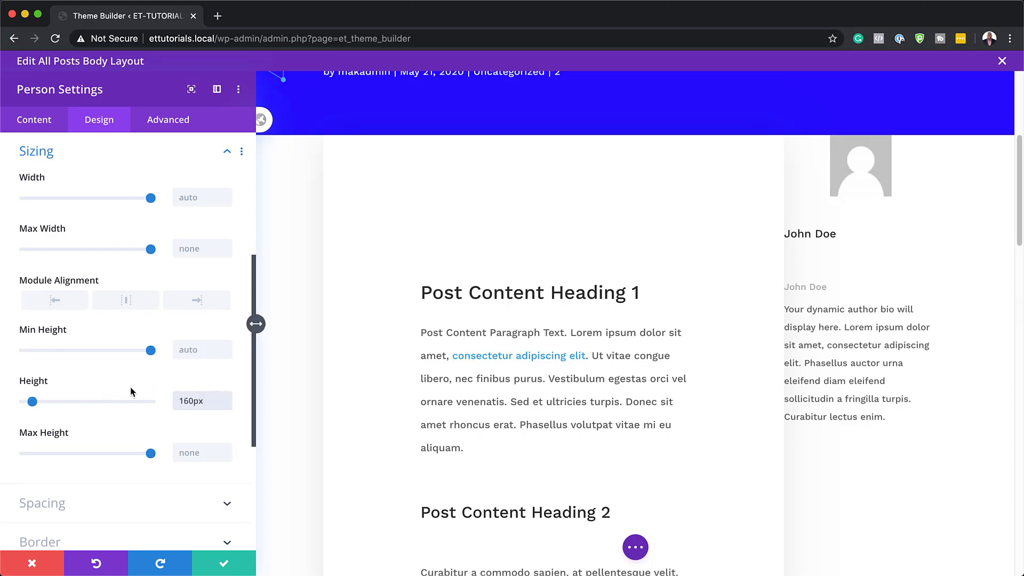
Enable responsive and hover values for the Person module's height, checking the Tablet and Phone settings
{"action": "left_click", "coordinate": [74, 381]}
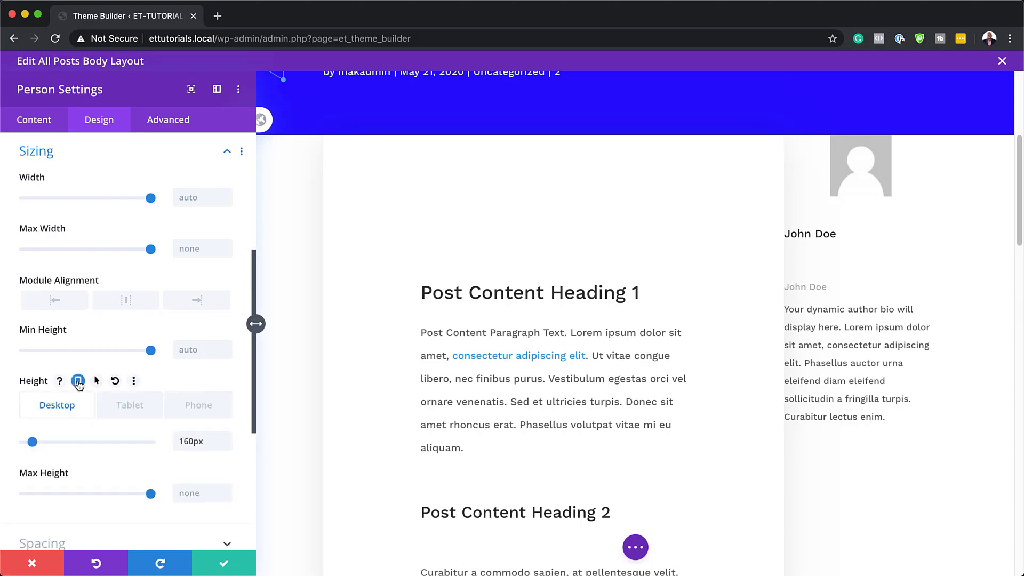
{"action": "left_click", "coordinate": [120, 406]}
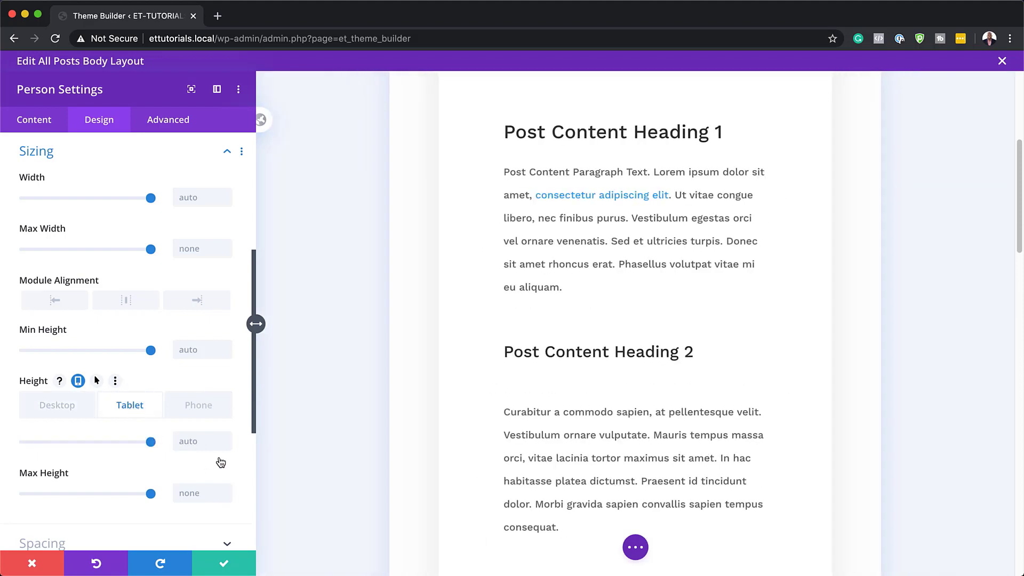
{"action": "left_click", "coordinate": [198, 405]}
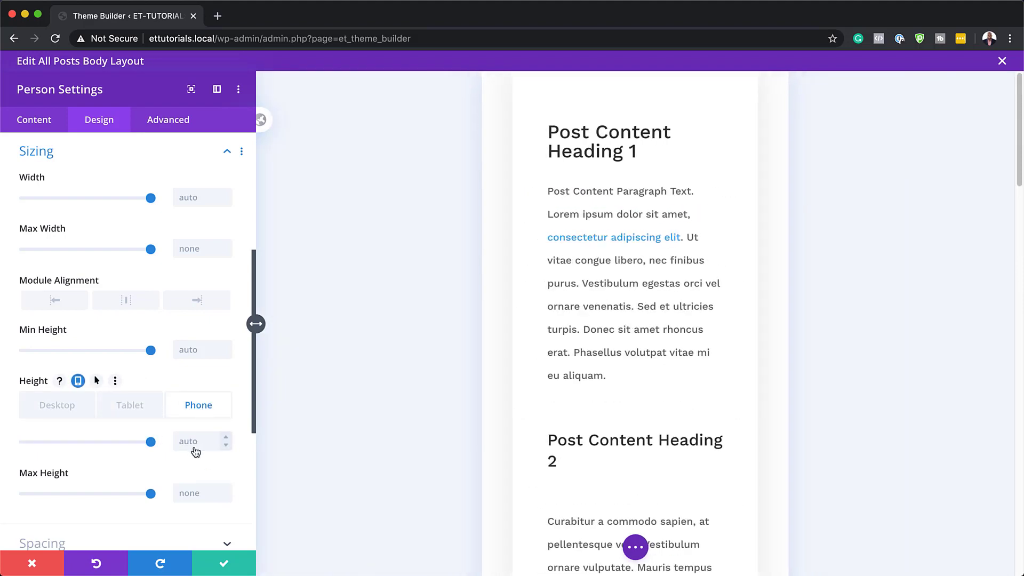
{"action": "left_click", "coordinate": [89, 408]}
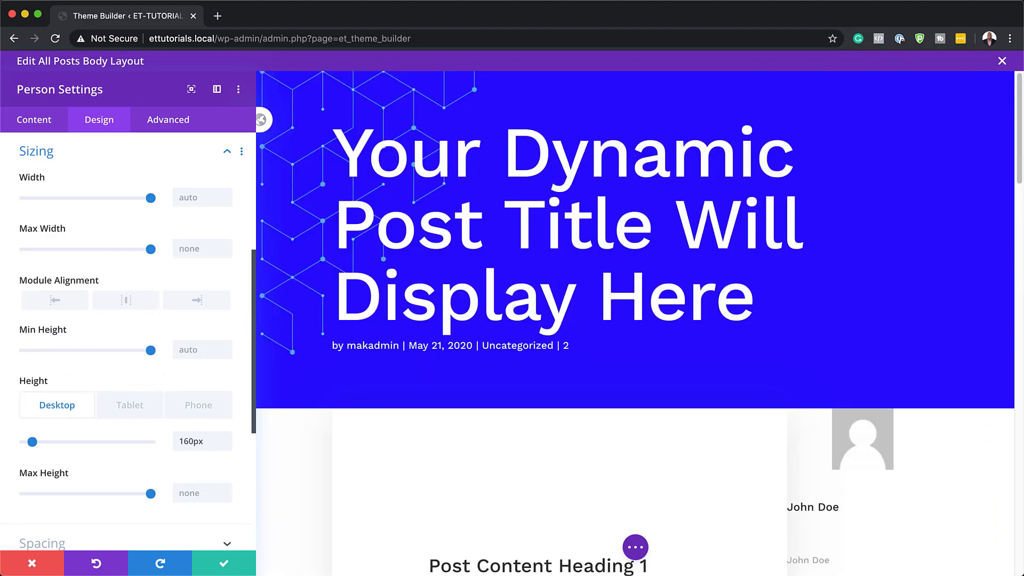
{"action": "mouse_move", "coordinate": [102, 388]}
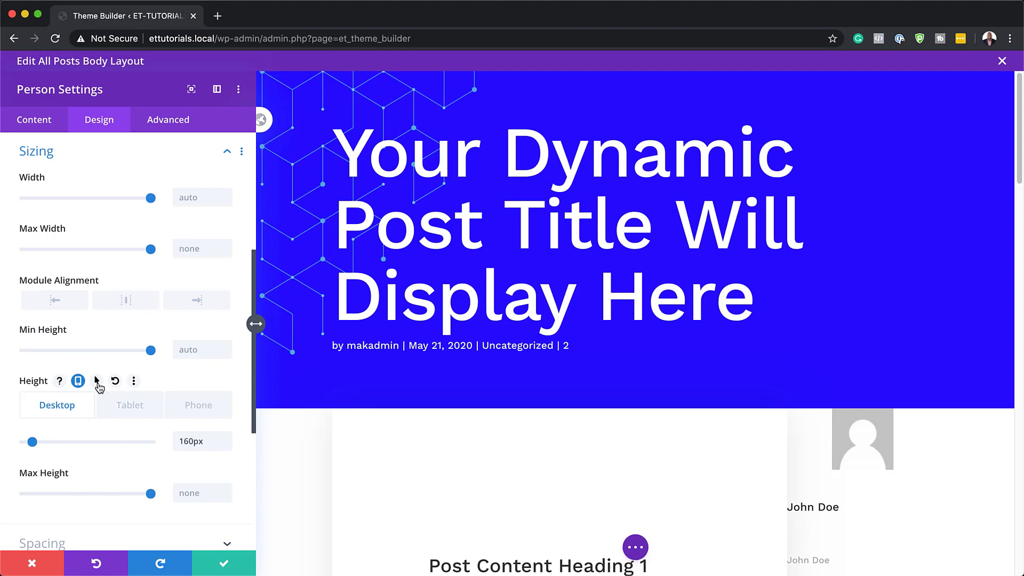
{"action": "left_click", "coordinate": [96, 381]}
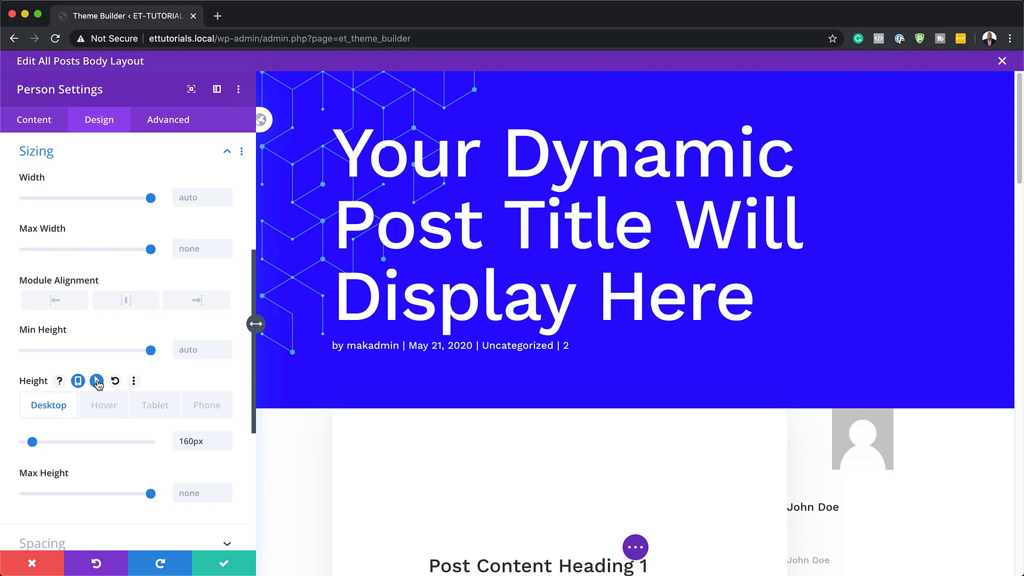
{"action": "left_click", "coordinate": [104, 408]}
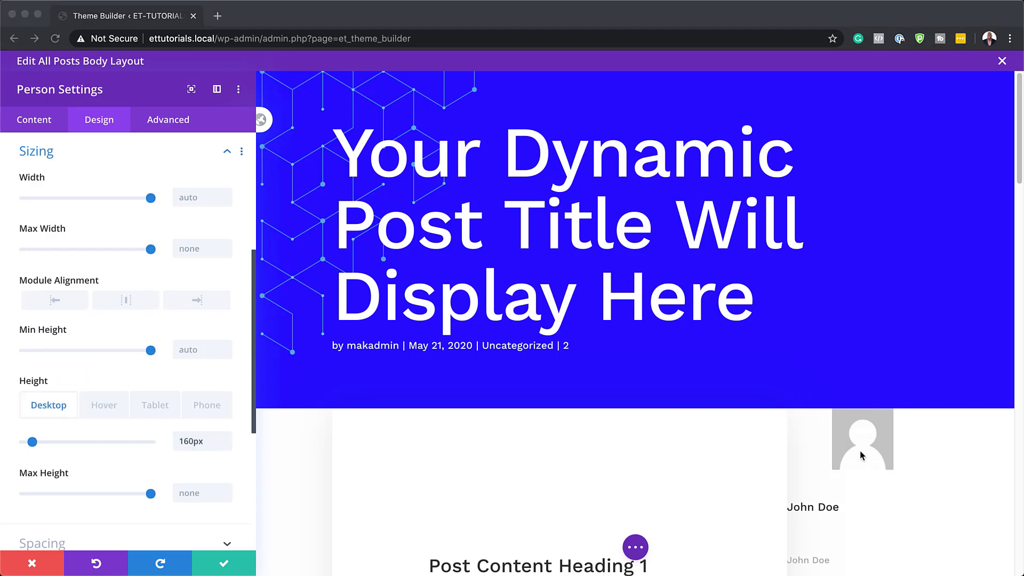
Set the Person module's top, bottom, left and right padding to 50px, linking each opposite pair
{"action": "scroll", "coordinate": [863, 455], "scroll_direction": "down", "scroll_amount": 5}
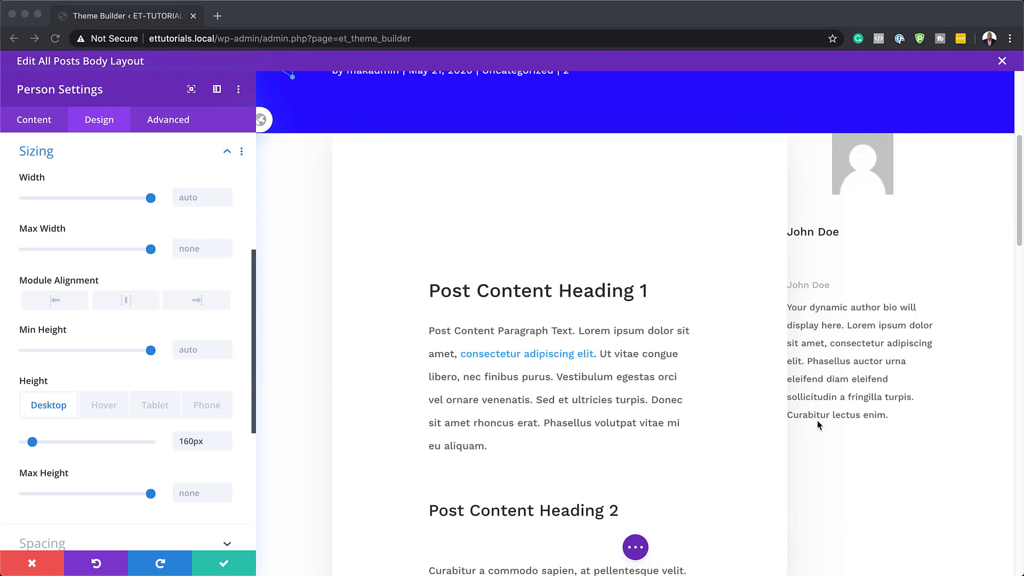
{"action": "scroll", "coordinate": [188, 389], "scroll_direction": "down", "scroll_amount": 4}
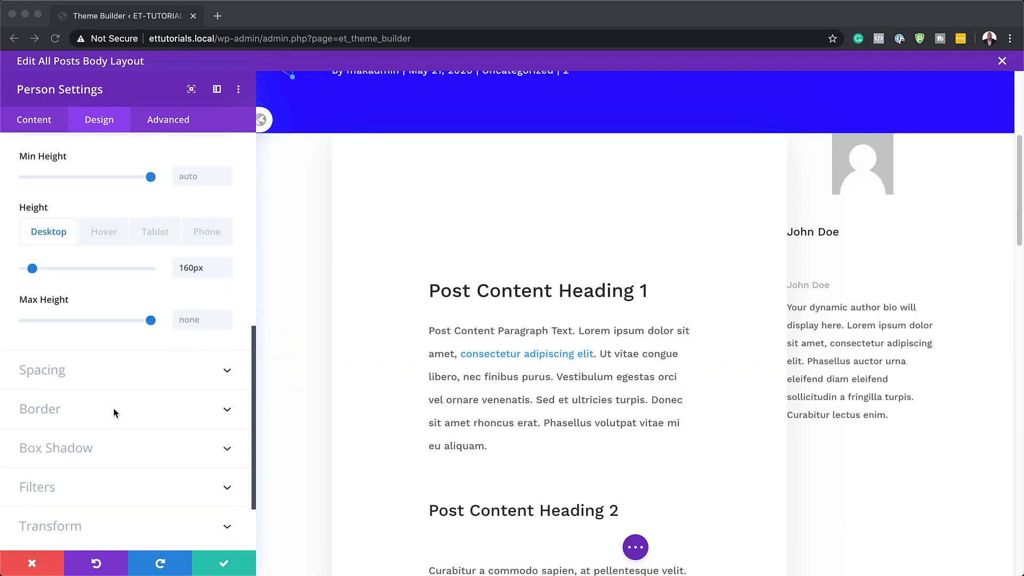
{"action": "left_click", "coordinate": [57, 372]}
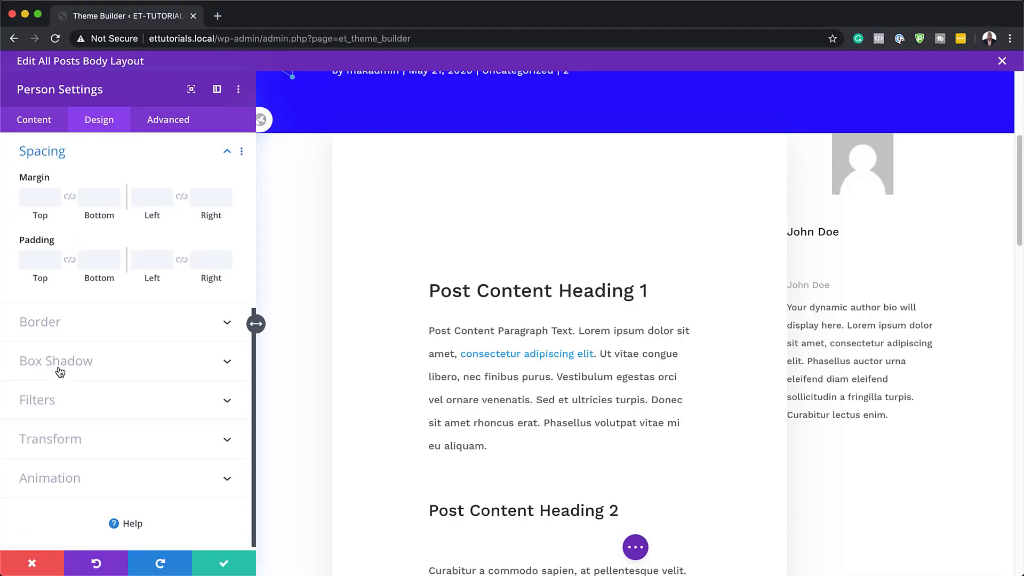
{"action": "left_click", "coordinate": [38, 260]}
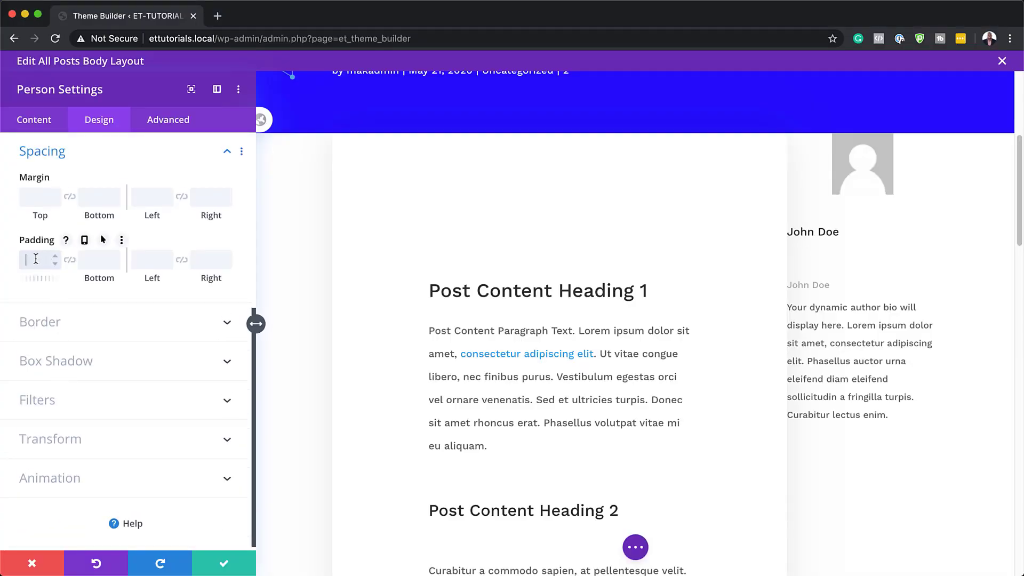
{"action": "type", "text": "50px"}
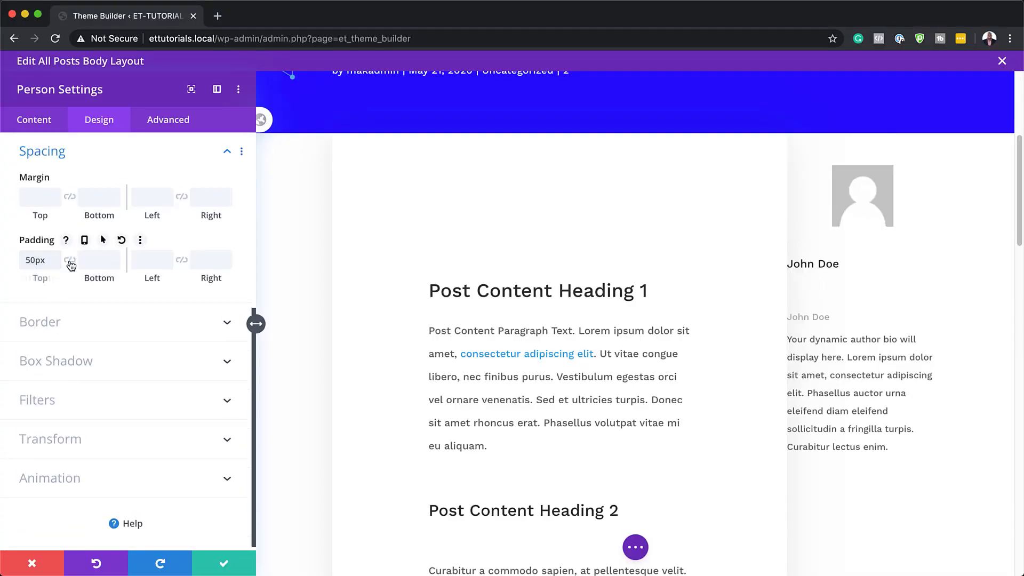
{"action": "left_click", "coordinate": [70, 261]}
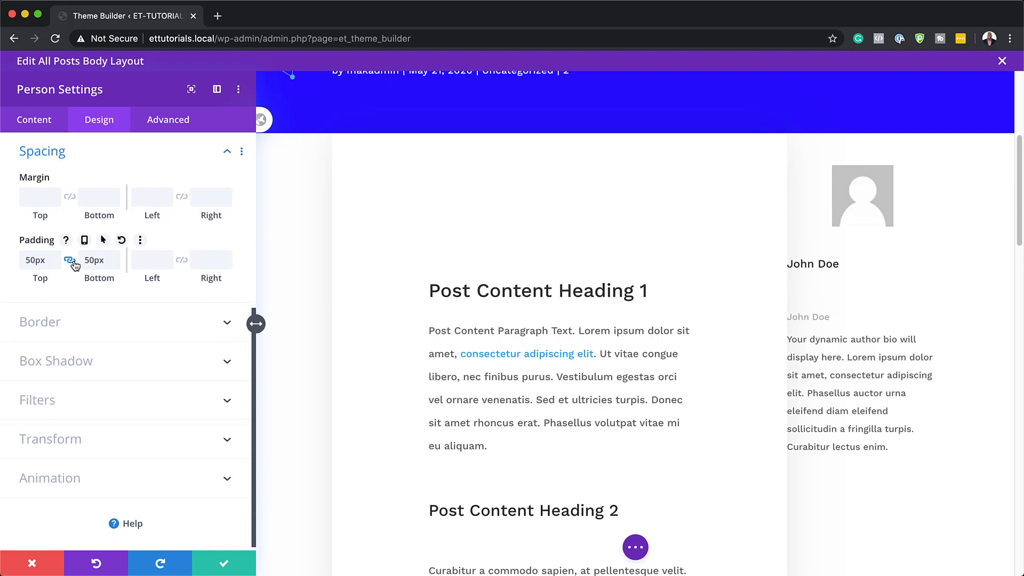
{"action": "left_click", "coordinate": [145, 260]}
{"action": "type", "text": "50px"}
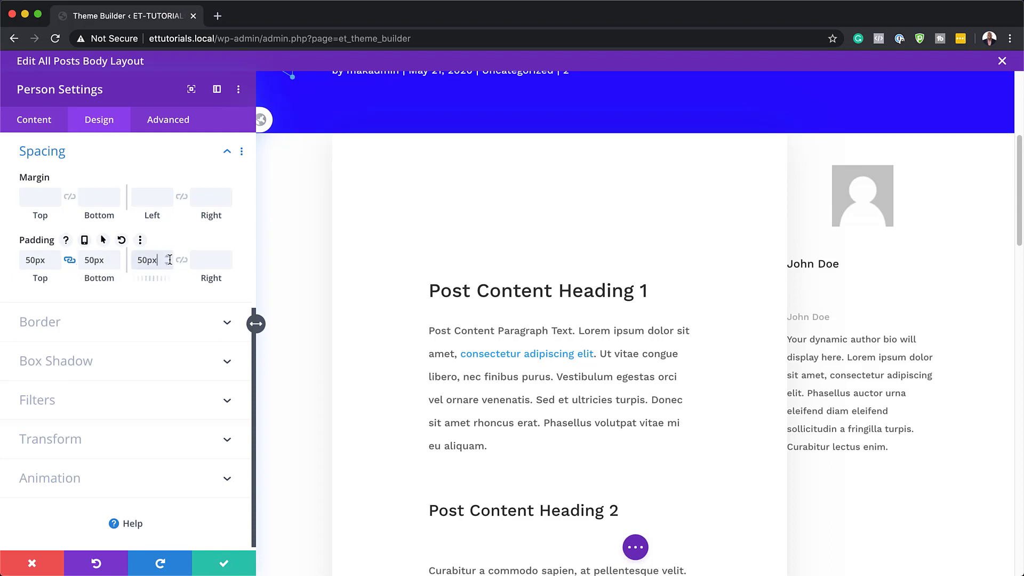
{"action": "left_click", "coordinate": [181, 260]}
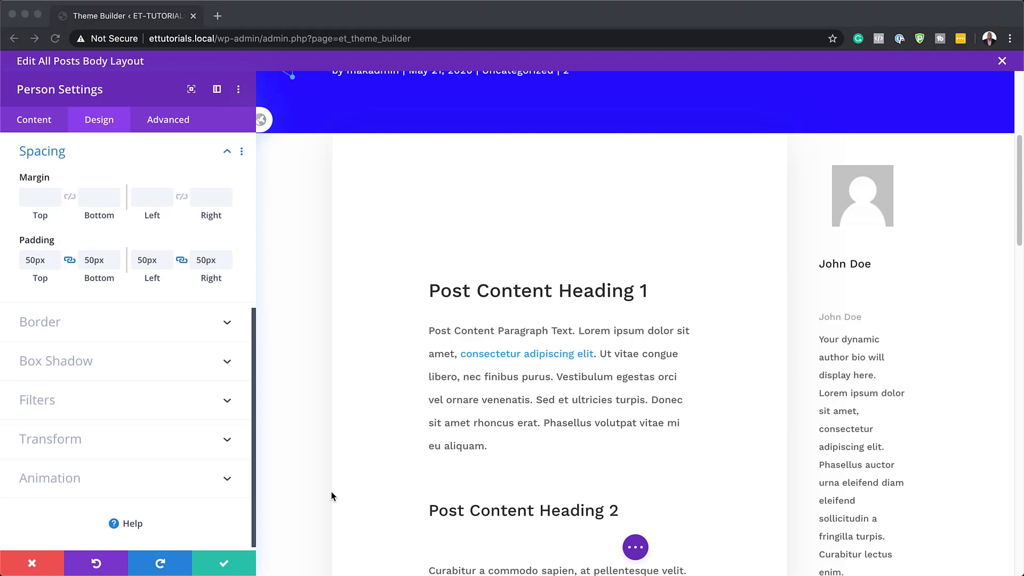
Give the Person module a responsive left border with a width of 4px on Tablet and Phone
{"action": "left_click", "coordinate": [55, 326]}
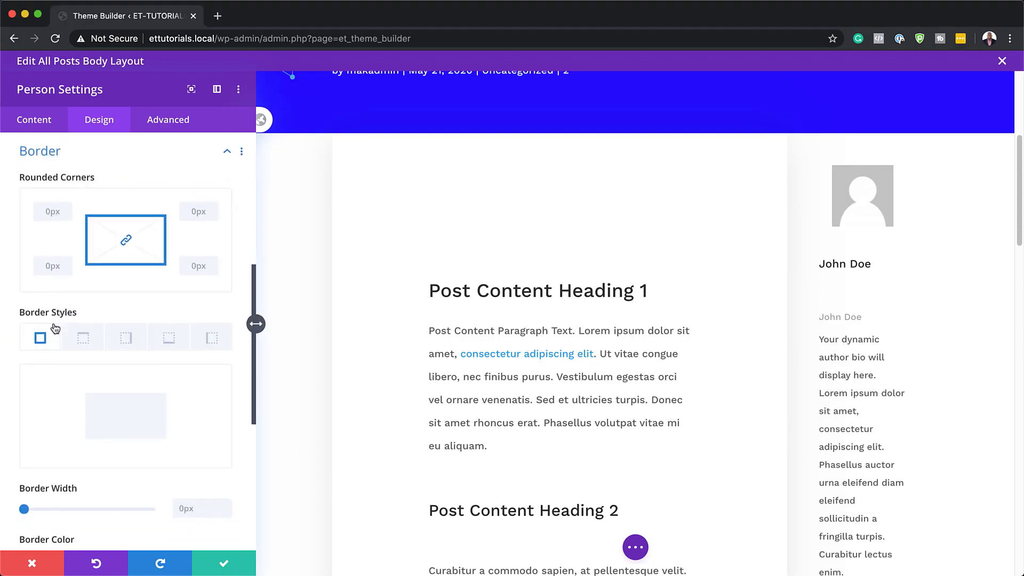
{"action": "left_click", "coordinate": [213, 342]}
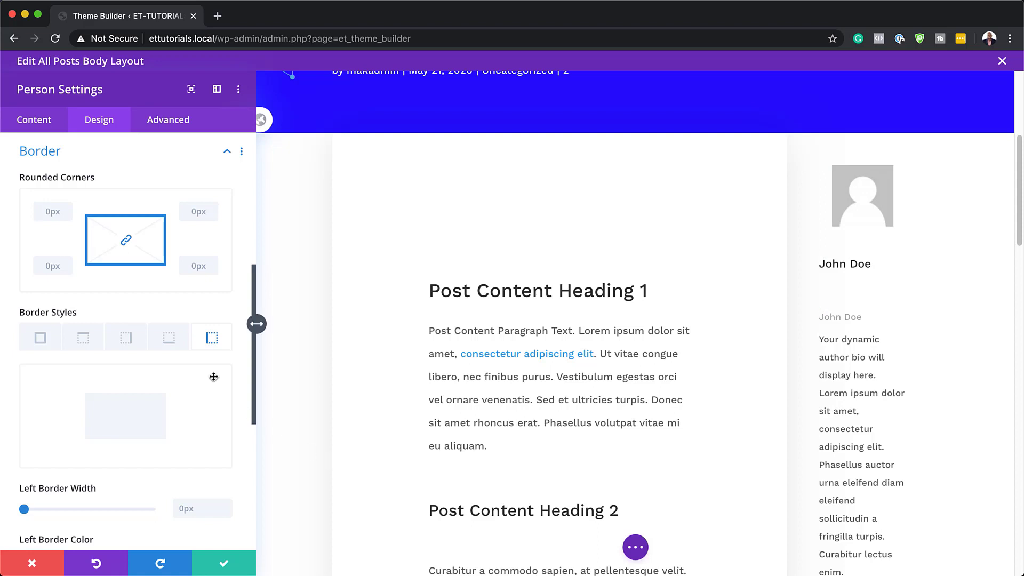
{"action": "scroll", "coordinate": [140, 458], "scroll_direction": "down", "scroll_amount": 1}
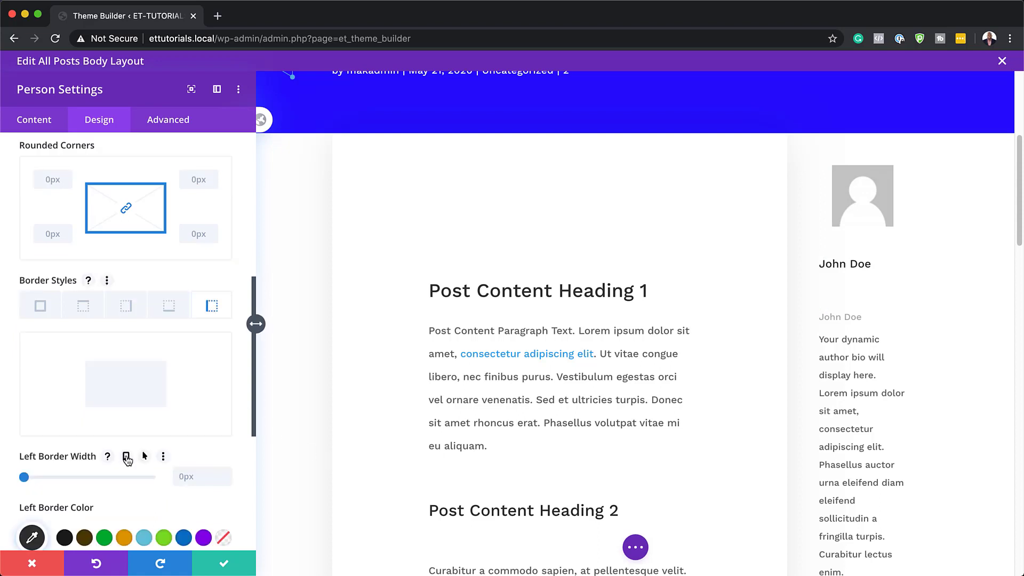
{"action": "left_click", "coordinate": [126, 456]}
{"action": "left_click", "coordinate": [132, 480]}
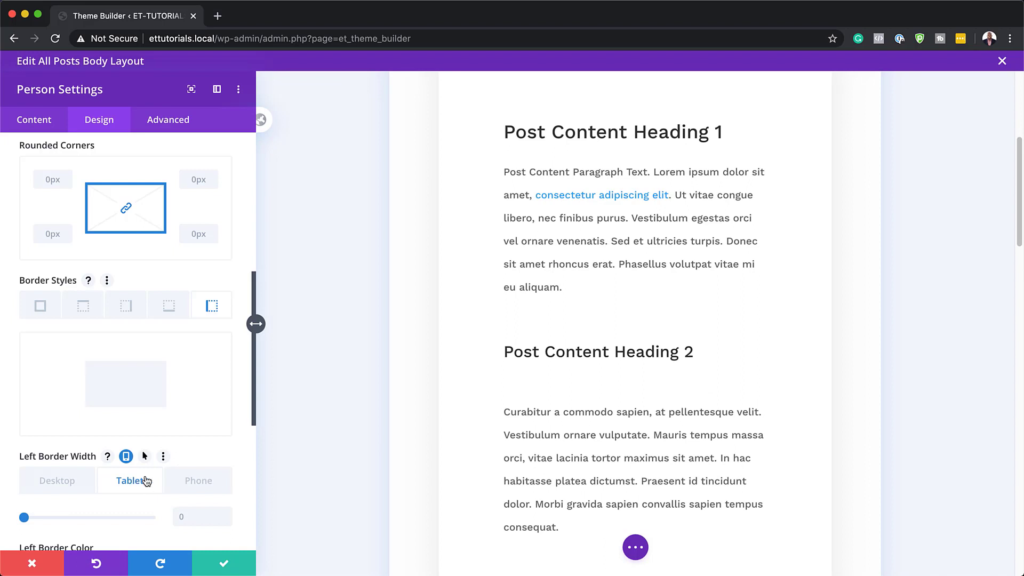
{"action": "scroll", "coordinate": [136, 482], "scroll_direction": "down", "scroll_amount": 1}
{"action": "left_click", "coordinate": [193, 510]}
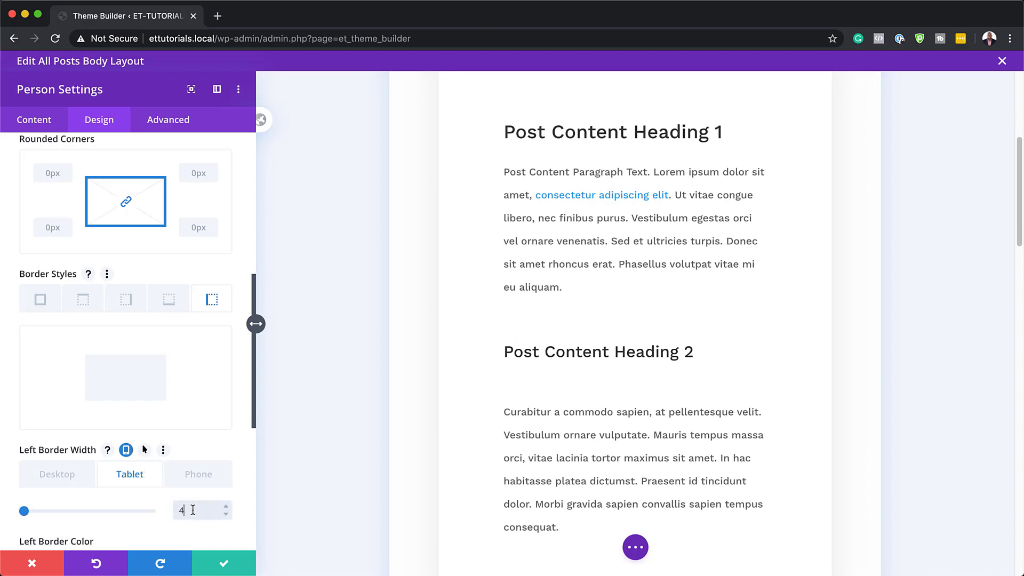
{"action": "type", "text": "4px"}
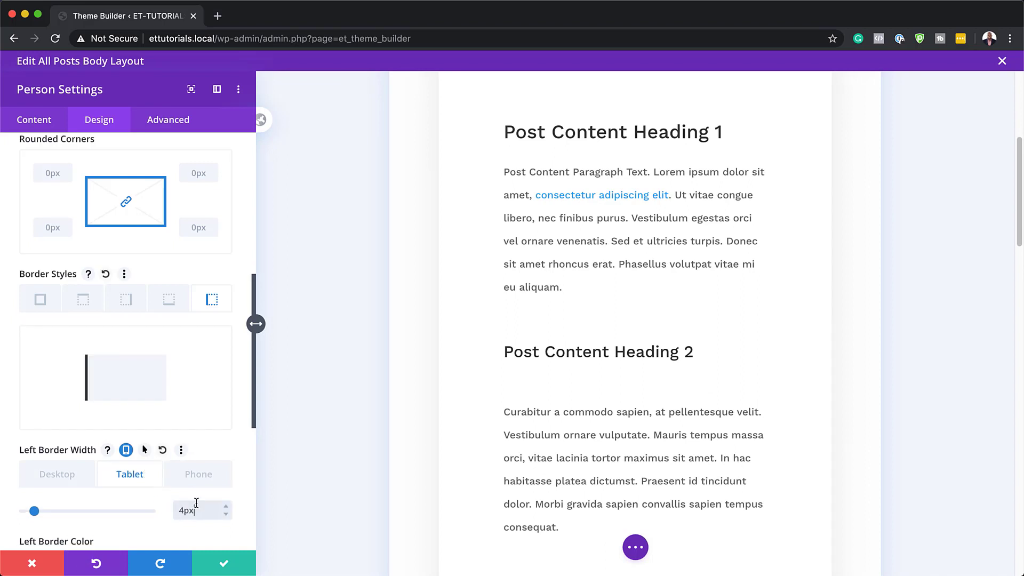
{"action": "left_click", "coordinate": [208, 478]}
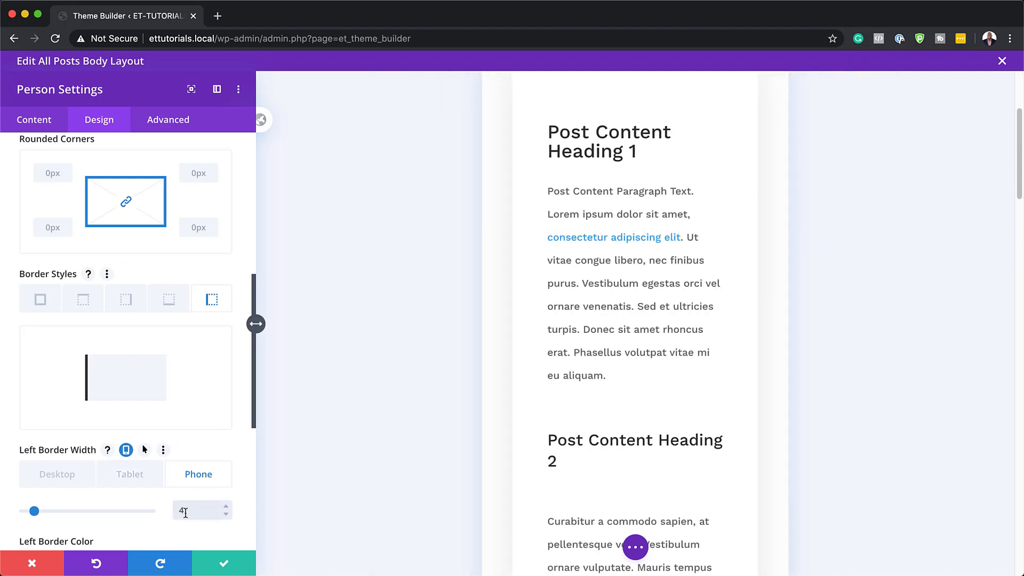
{"action": "left_click", "coordinate": [139, 479]}
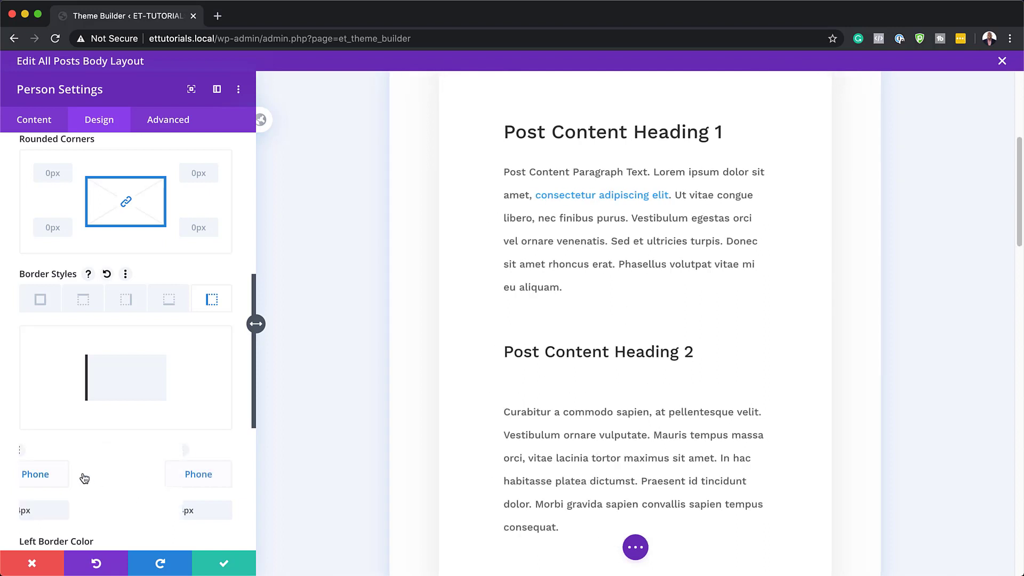
Set the Person module's left border color to #270fff and check the Phone and Desktop border views
{"action": "scroll", "coordinate": [101, 478], "scroll_direction": "down", "scroll_amount": 2}
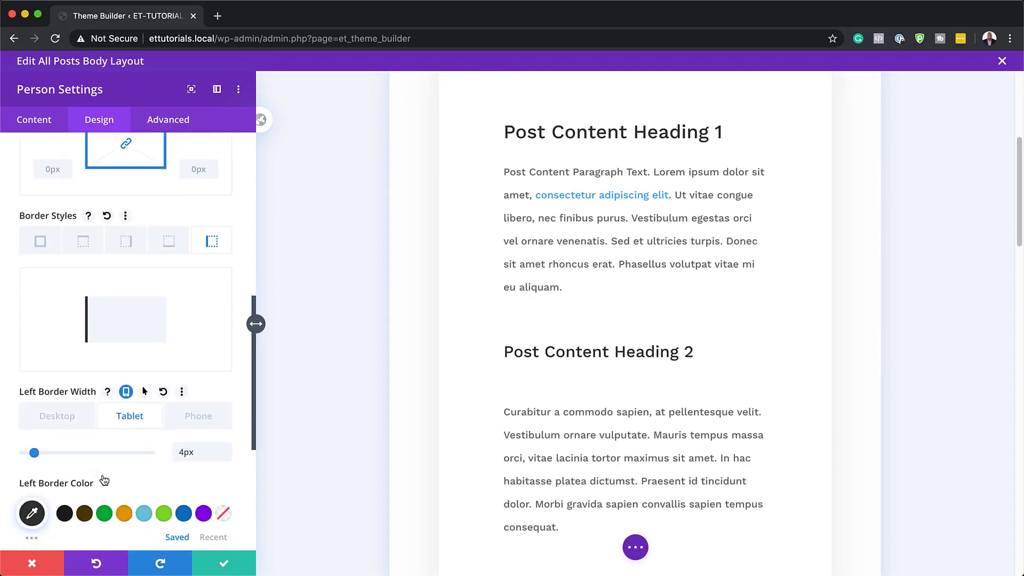
{"action": "scroll", "coordinate": [104, 480], "scroll_direction": "down", "scroll_amount": 2}
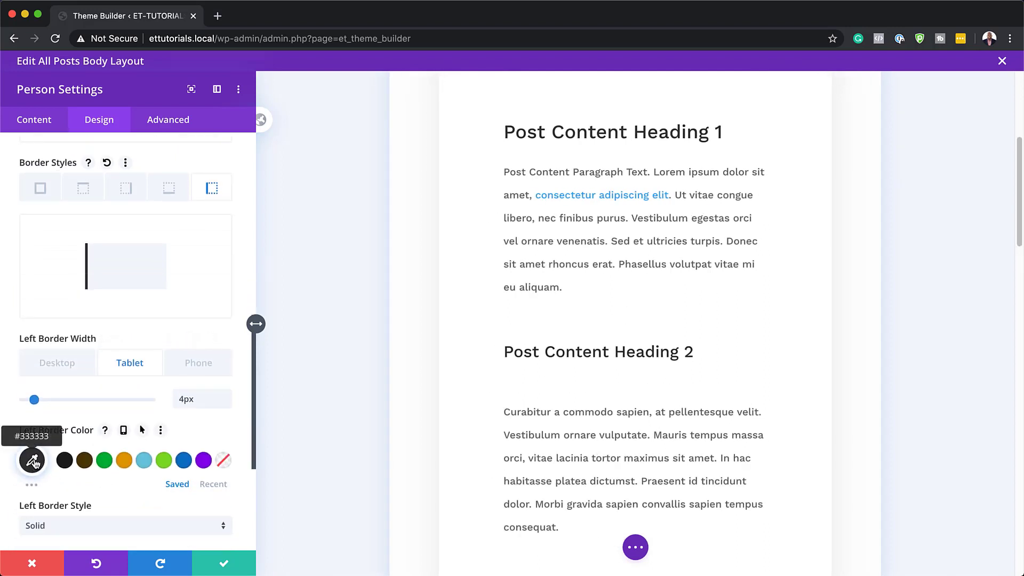
{"action": "left_click", "coordinate": [33, 461]}
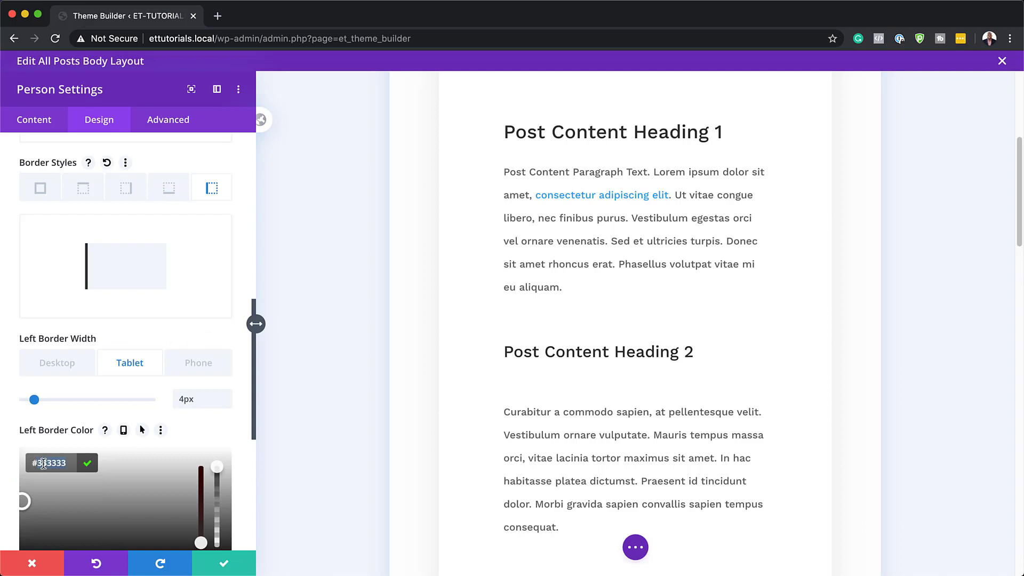
{"action": "type", "text": "#270fff"}
{"action": "left_click", "coordinate": [43, 465]}
{"action": "key", "text": "BackSpace"}
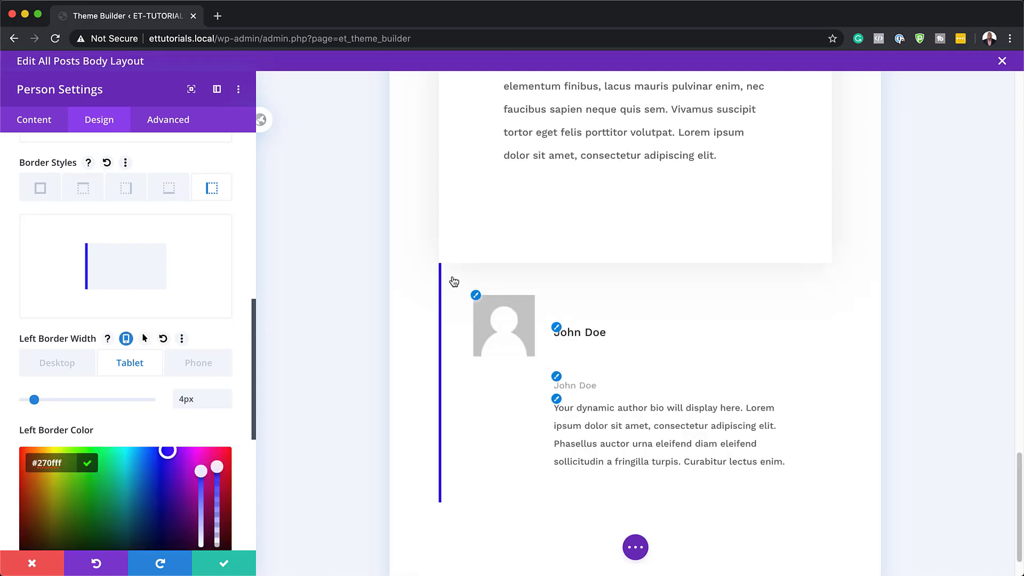
{"action": "left_click", "coordinate": [203, 364]}
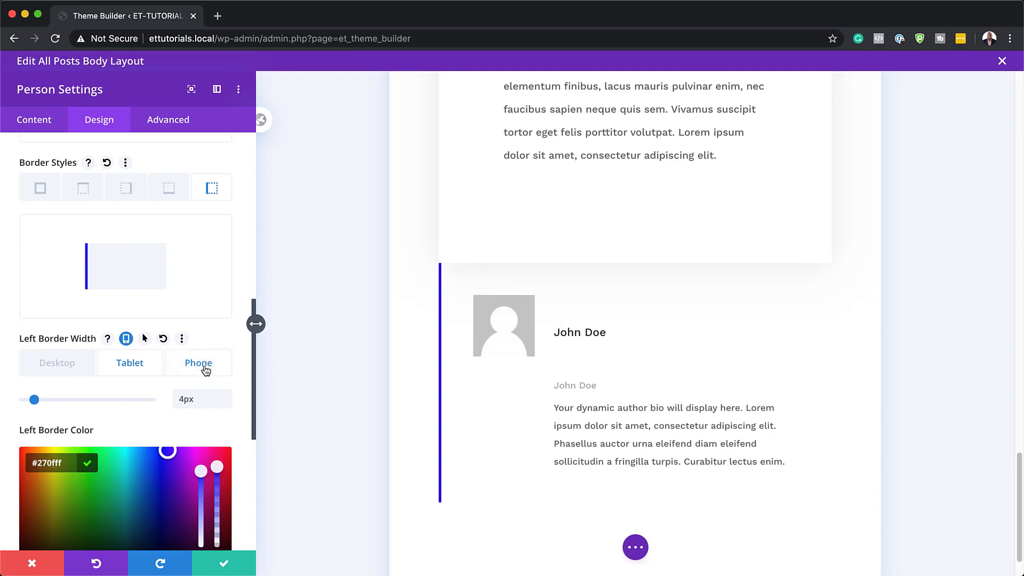
{"action": "left_click", "coordinate": [46, 361]}
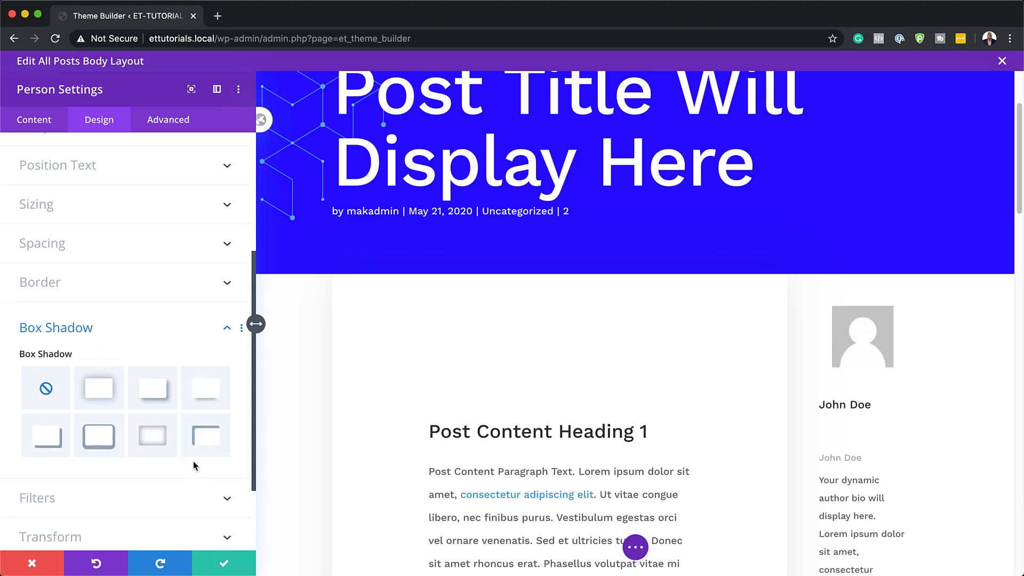
Set the Person module's opacity filter to 41% on Desktop and 100% on Tablet, and check the Phone value
{"action": "left_click", "coordinate": [103, 497]}
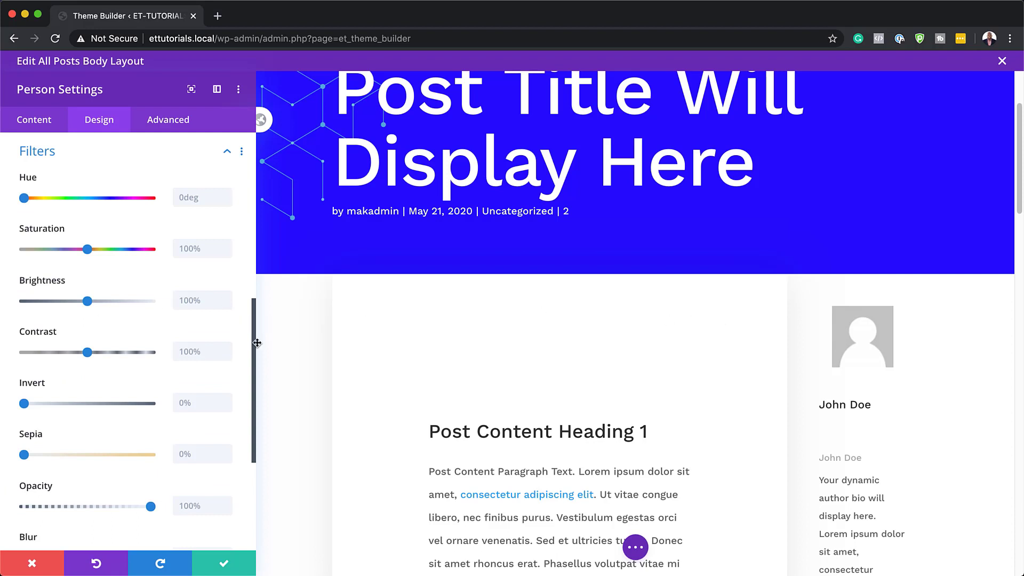
{"action": "left_click", "coordinate": [185, 504]}
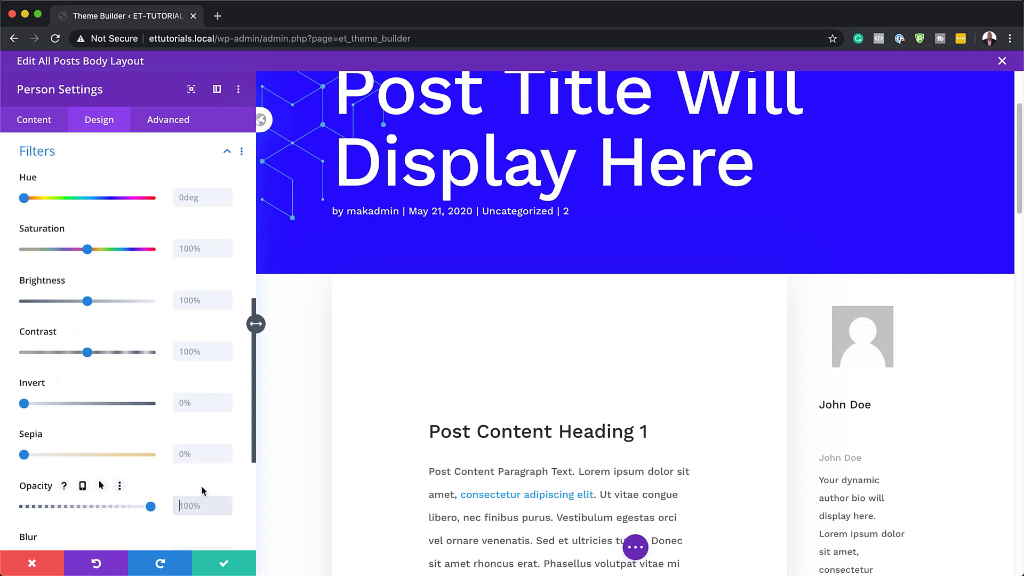
{"action": "type", "text": "41"}
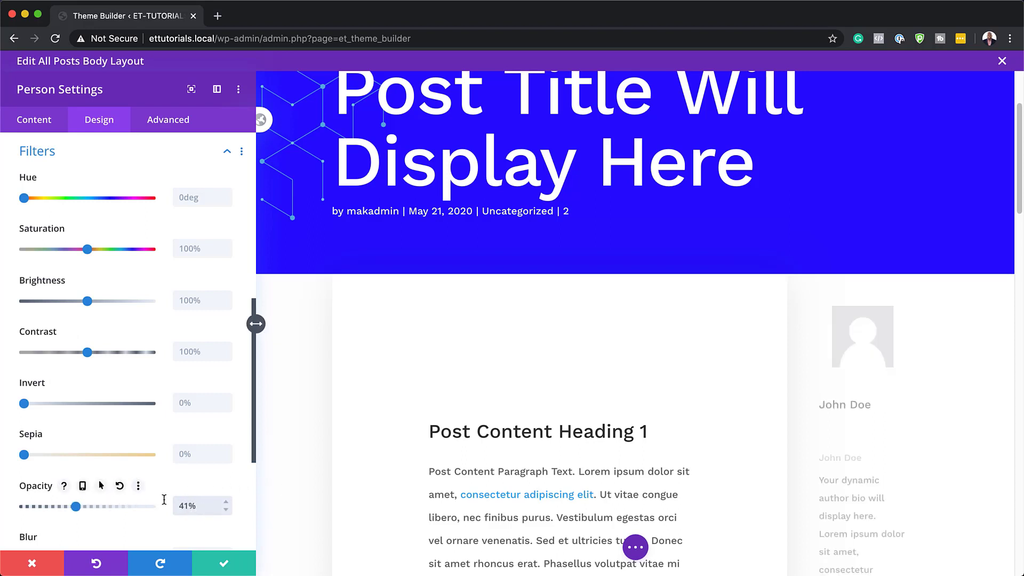
{"action": "left_click", "coordinate": [82, 485]}
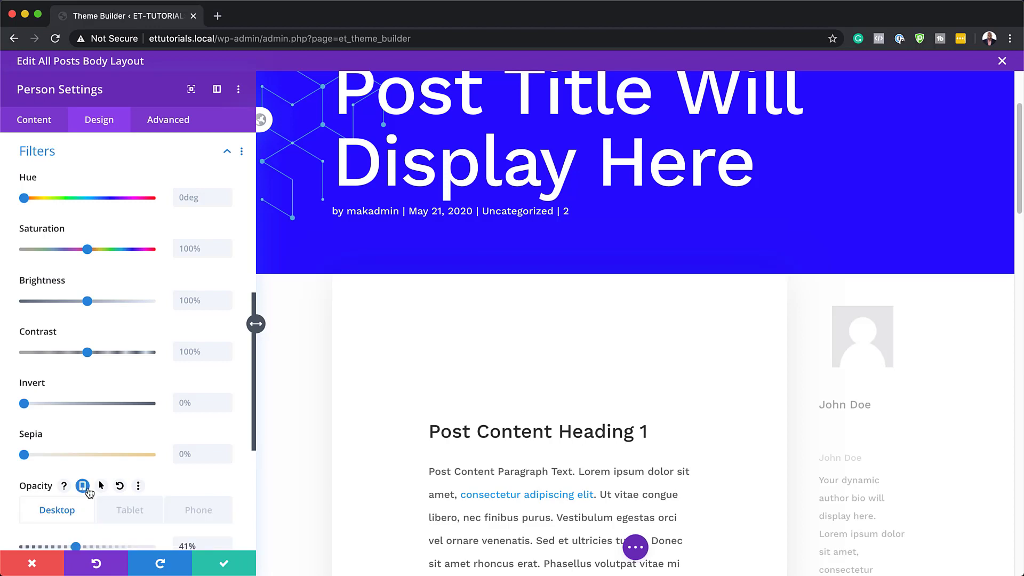
{"action": "left_click", "coordinate": [130, 510]}
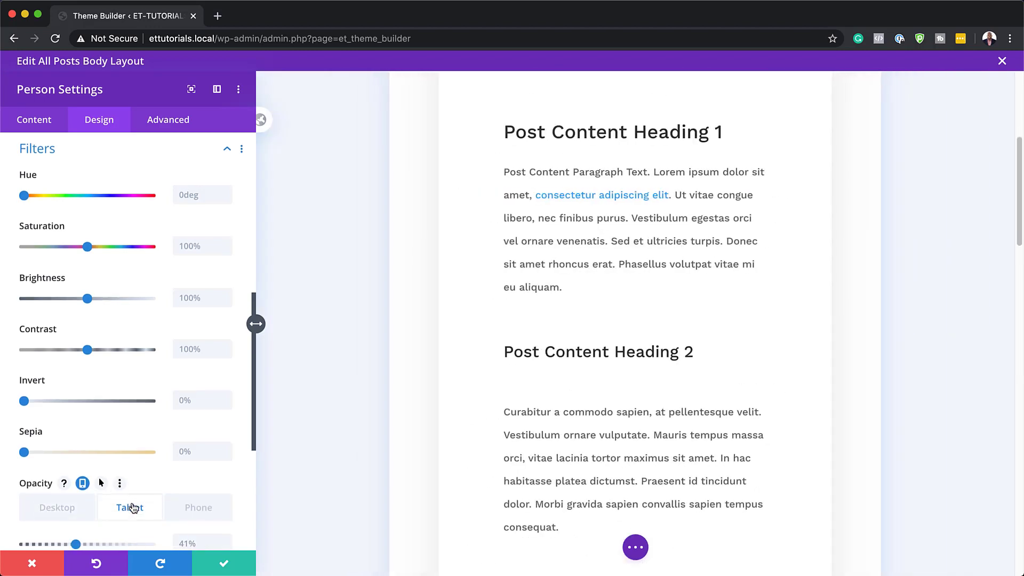
{"action": "scroll", "coordinate": [184, 500], "scroll_direction": "down", "scroll_amount": 2}
{"action": "left_click", "coordinate": [198, 438]}
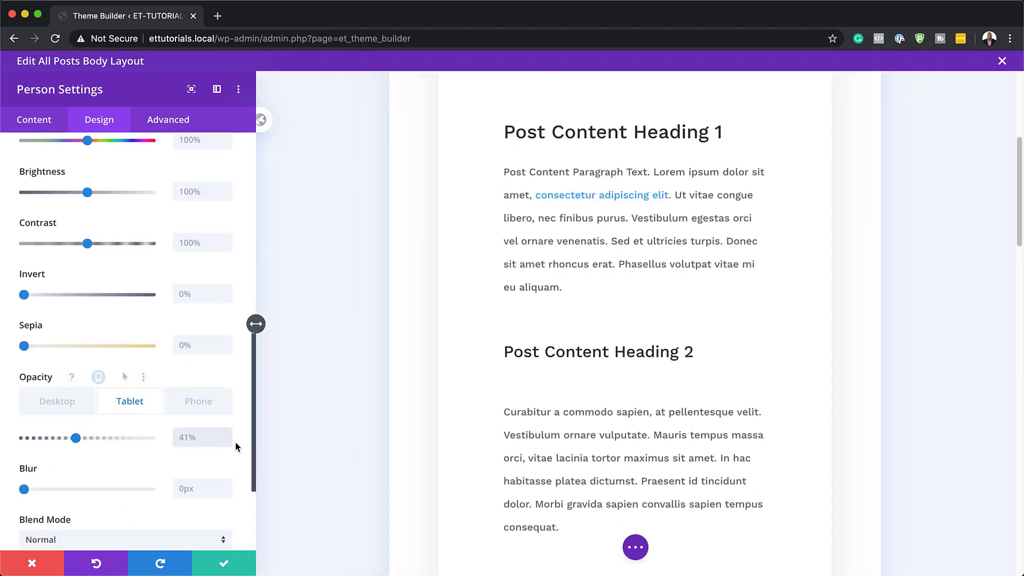
{"action": "type", "text": "100"}
{"action": "key", "text": "Return"}
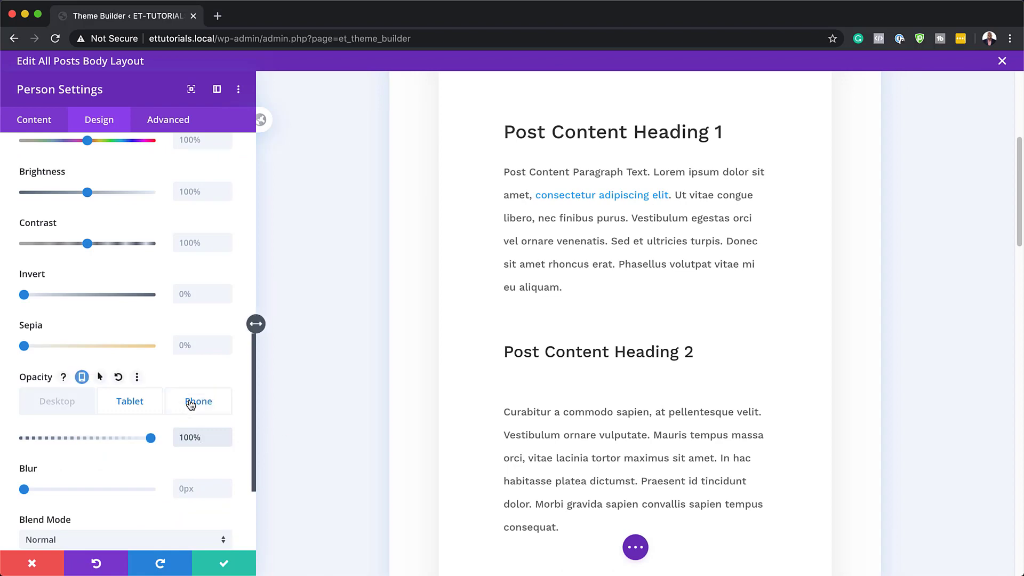
{"action": "left_click", "coordinate": [189, 405]}
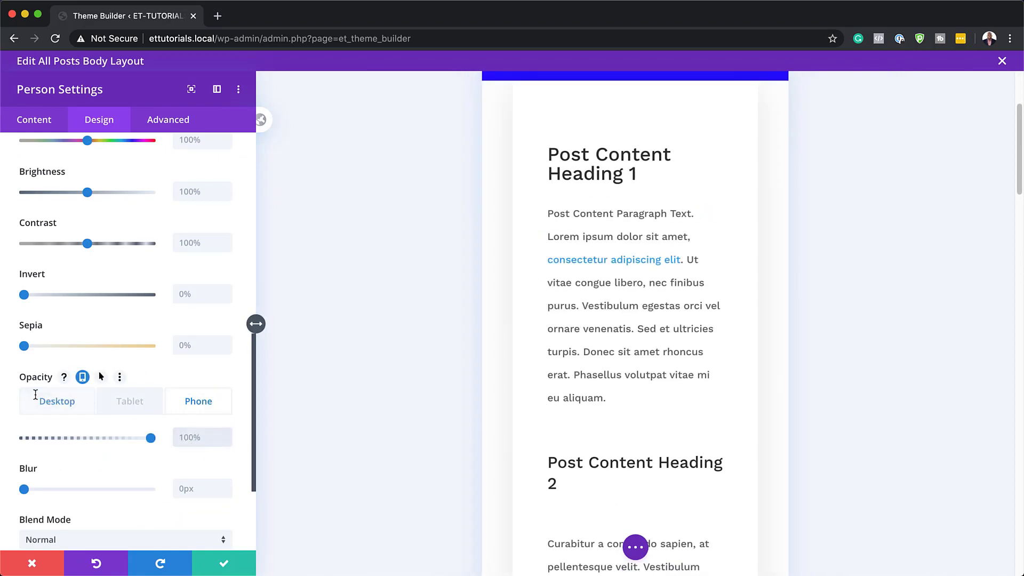
Review the faded author sidebar in the desktop layout and raise the Person module's Desktop opacity to 60%
{"action": "left_click", "coordinate": [52, 405]}
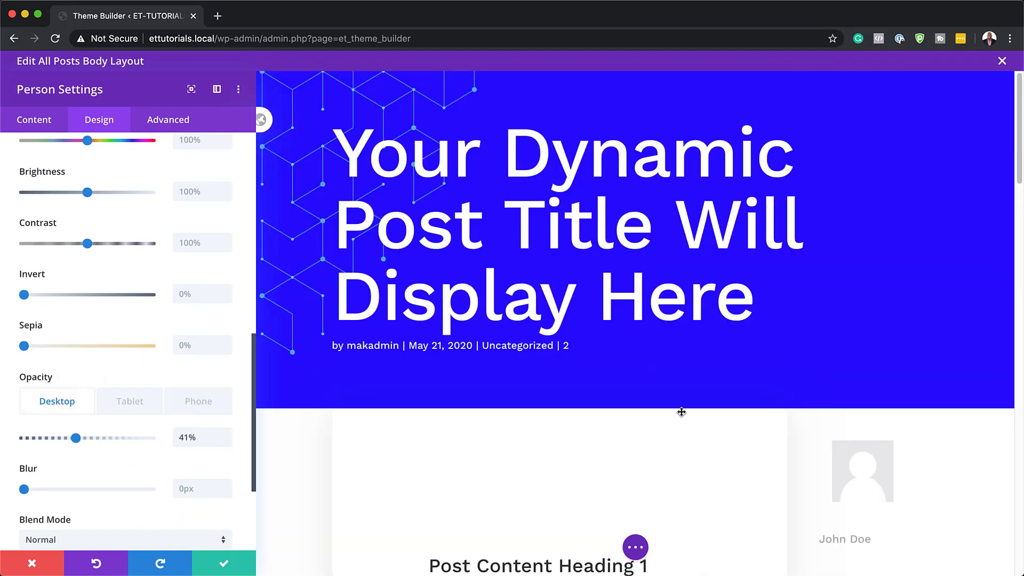
{"action": "scroll", "coordinate": [681, 408], "scroll_direction": "down", "scroll_amount": 5}
{"action": "scroll", "coordinate": [681, 408], "scroll_direction": "down", "scroll_amount": 6}
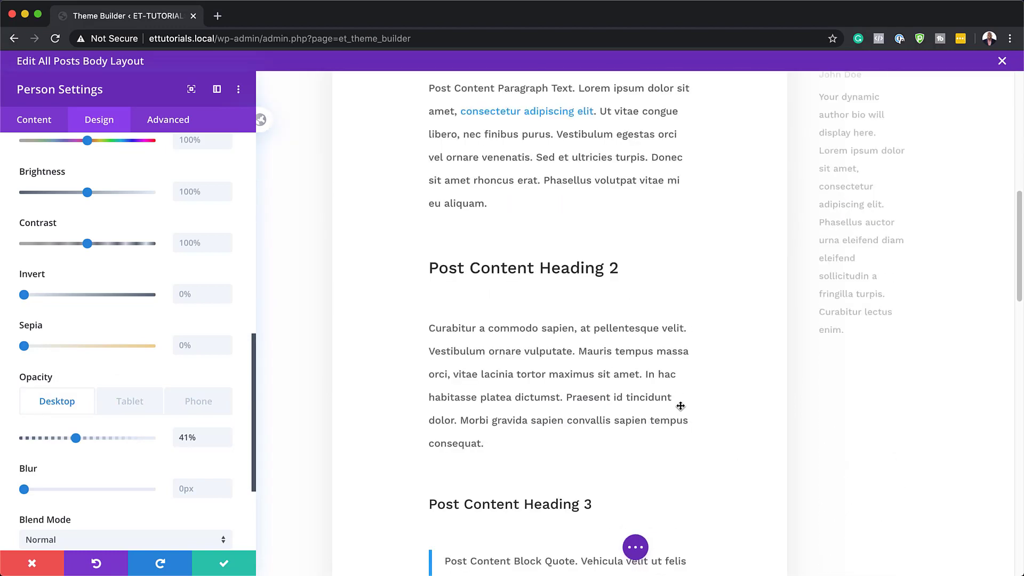
{"action": "scroll", "coordinate": [871, 393], "scroll_direction": "up", "scroll_amount": 3}
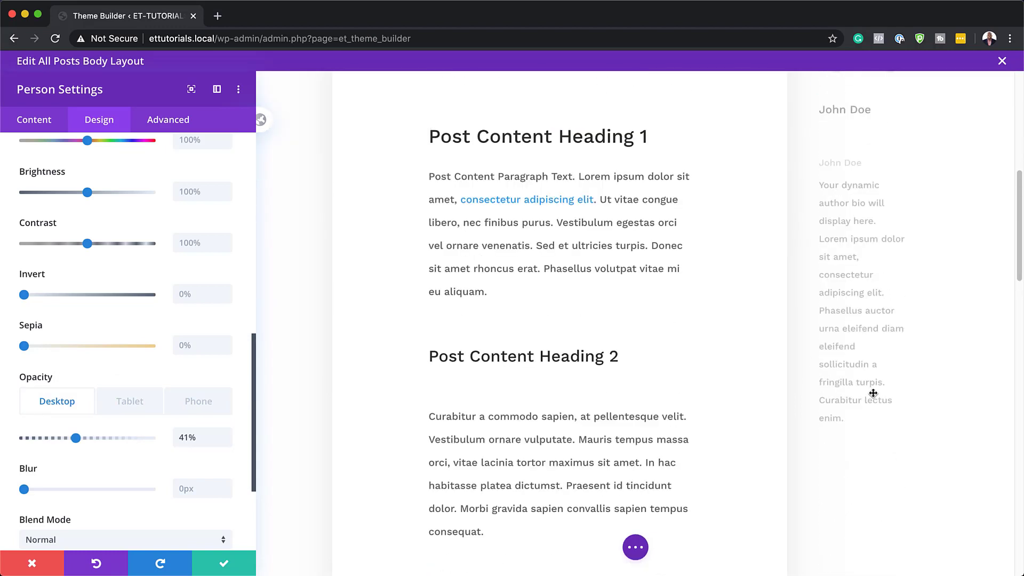
{"action": "scroll", "coordinate": [872, 392], "scroll_direction": "up", "scroll_amount": 2}
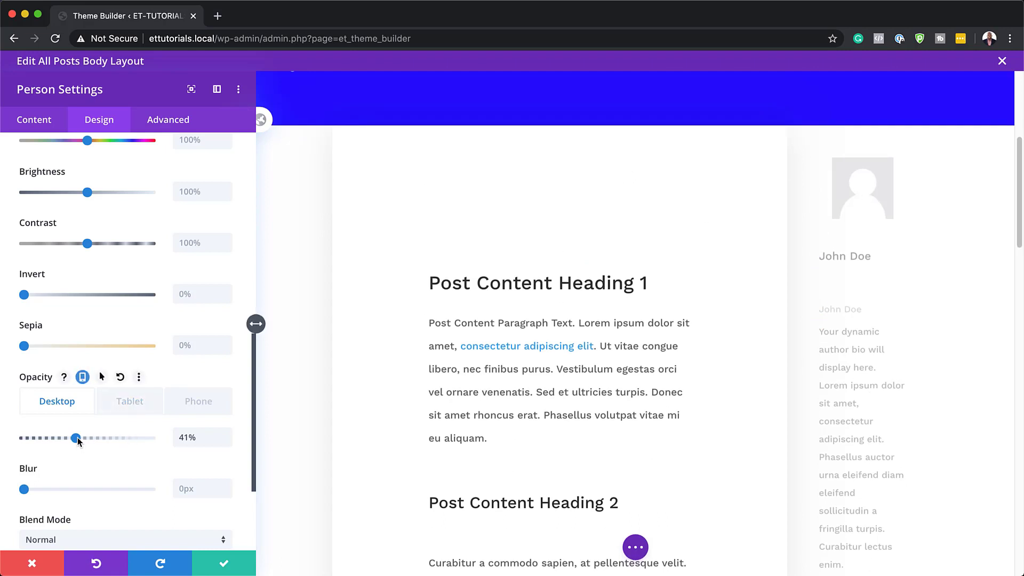
{"action": "left_click_drag", "start_coordinate": [78, 437], "coordinate": [100, 438]}
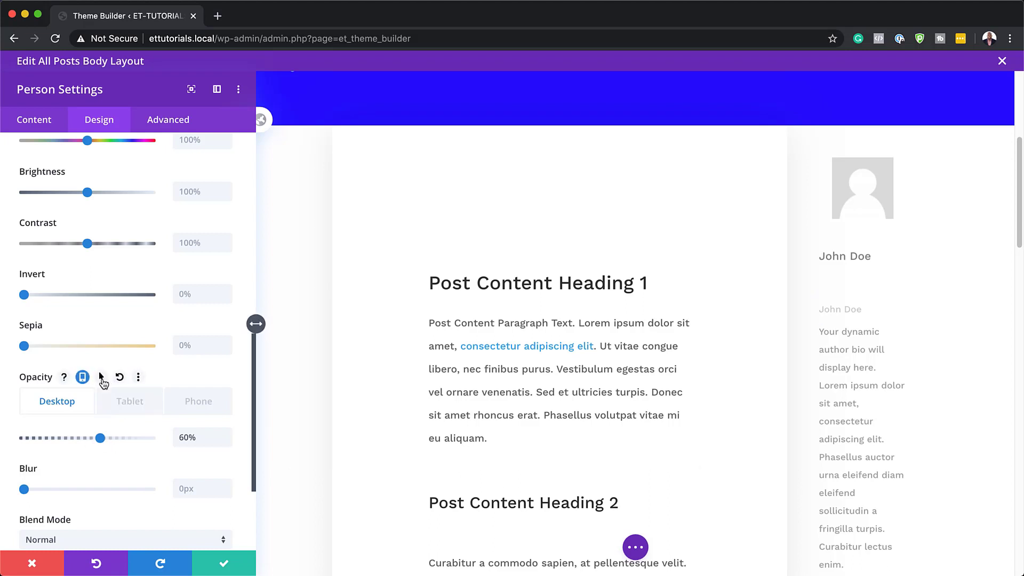
Enable a hover value for the Person module's opacity, set it to 100%, and save the module settings
{"action": "left_click", "coordinate": [101, 377]}
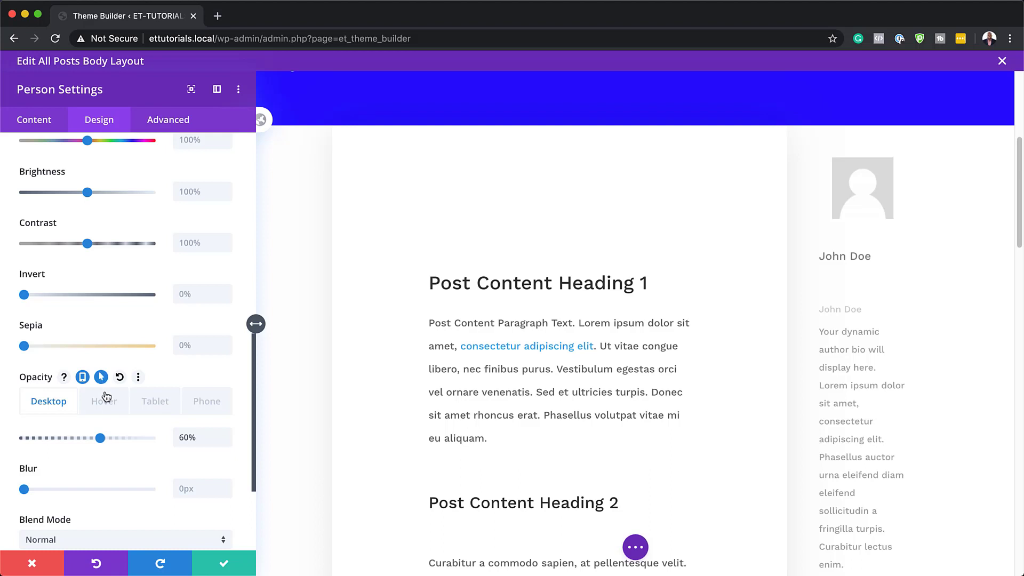
{"action": "left_click", "coordinate": [106, 404]}
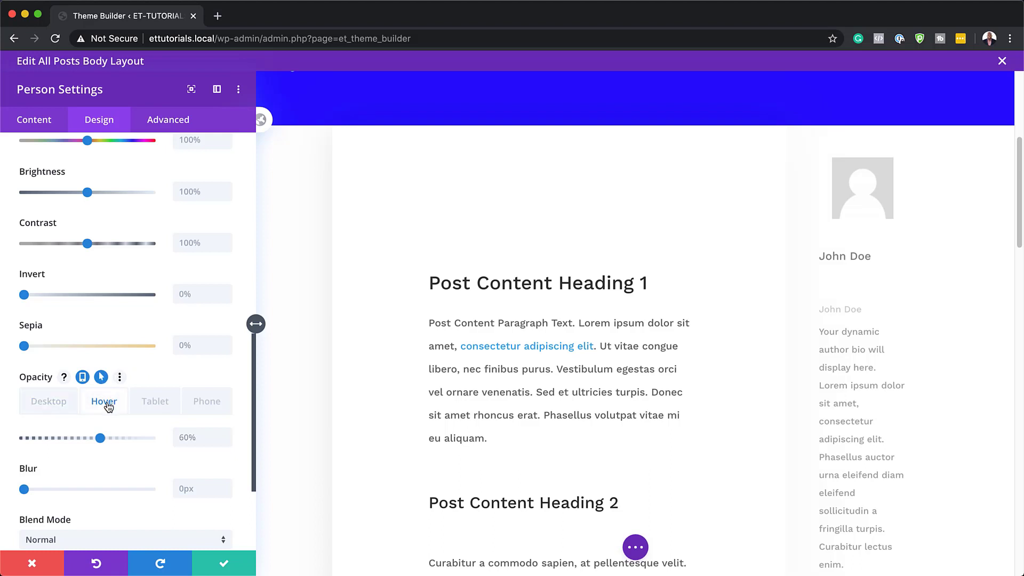
{"action": "left_click", "coordinate": [184, 432]}
{"action": "left_click", "coordinate": [49, 404]}
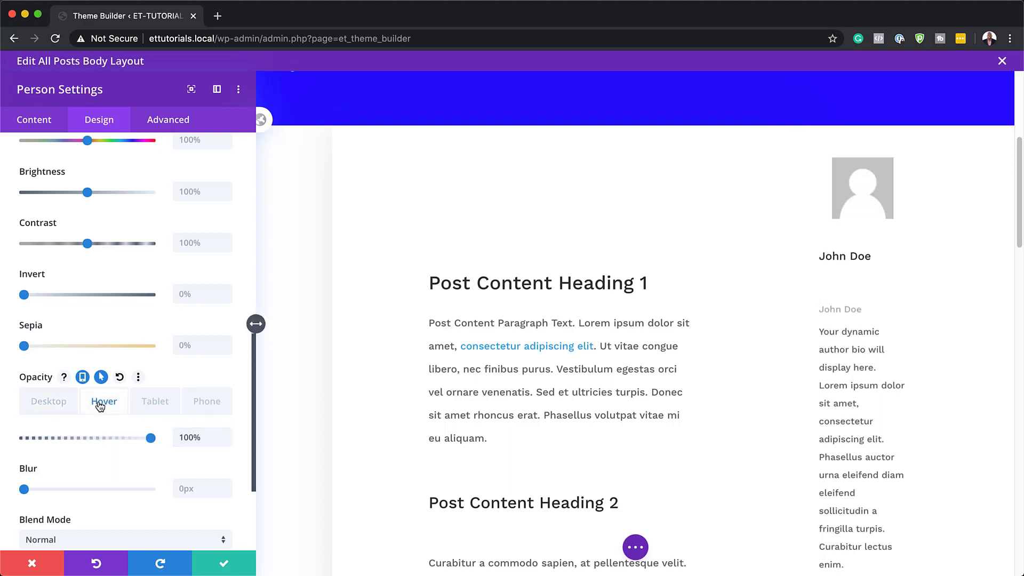
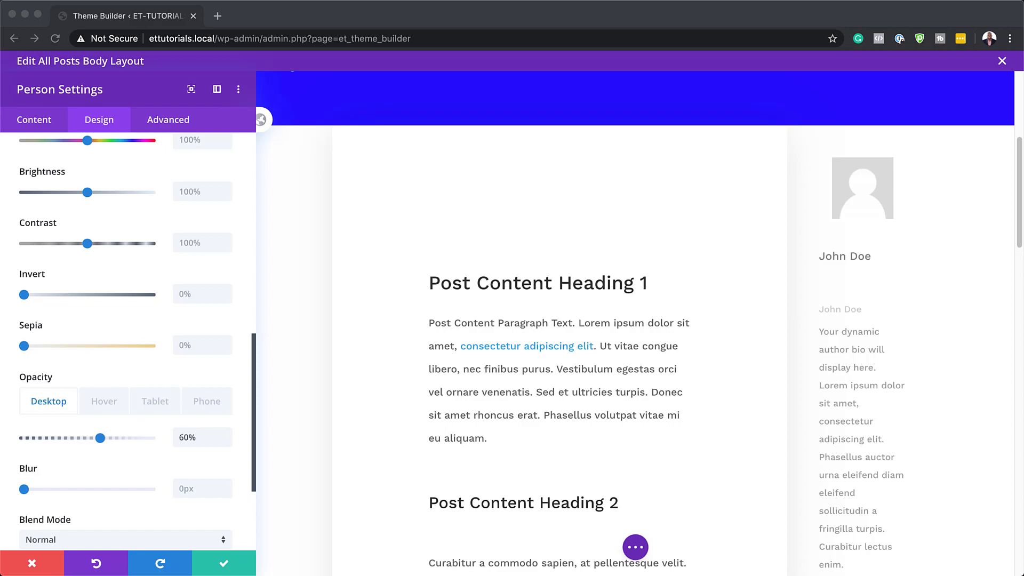
{"action": "left_click", "coordinate": [241, 571]}
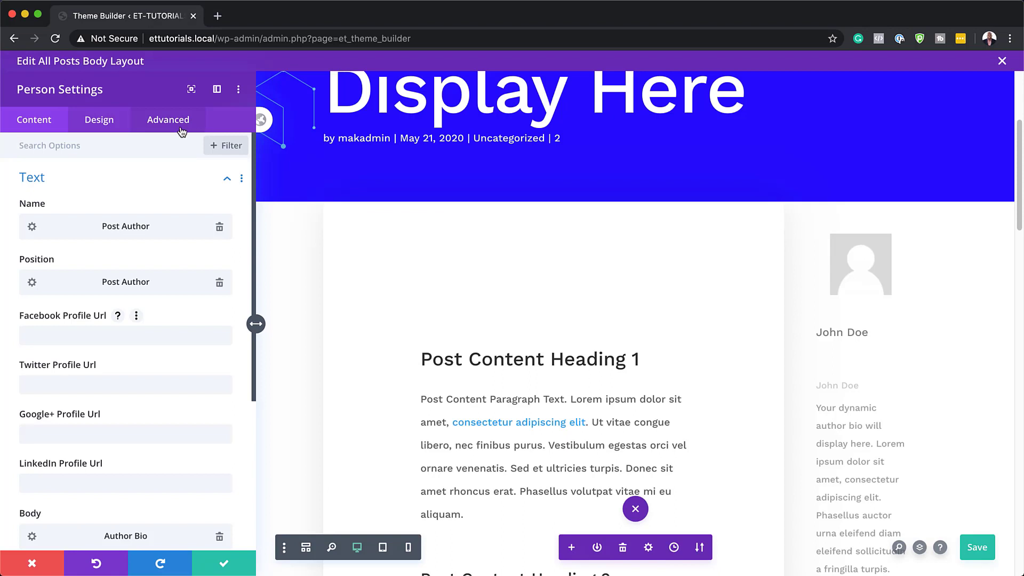
Add custom CSS to the Person module's main element: "position: sticky; position: -webkit-sticky; top: 50px !important;"
{"action": "left_click", "coordinate": [181, 130]}
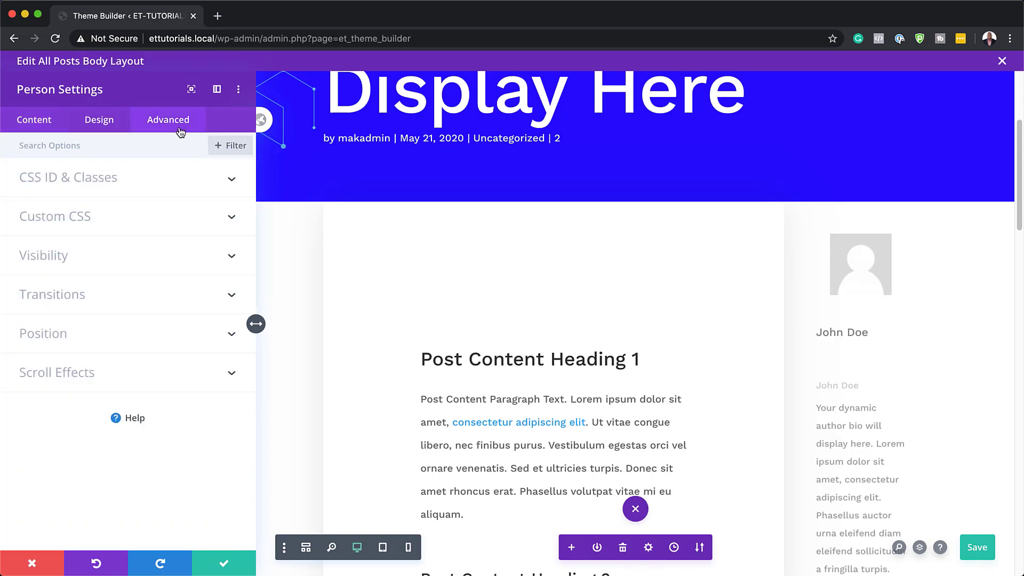
{"action": "left_click", "coordinate": [81, 215]}
{"action": "left_click", "coordinate": [84, 314]}
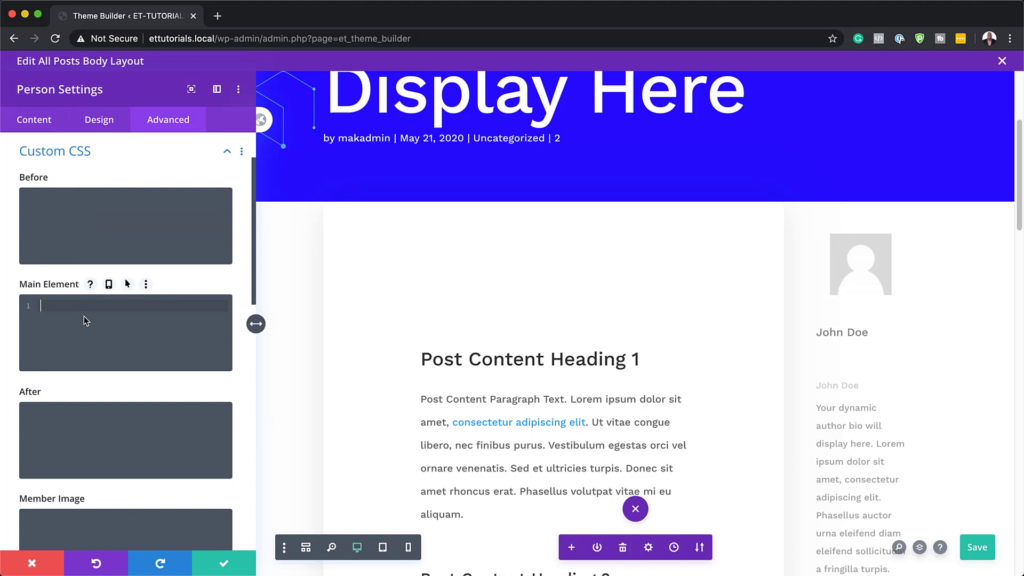
{"action": "type", "text": "position: sticky; position: -webkit-sticky; top: 50px !important;"}
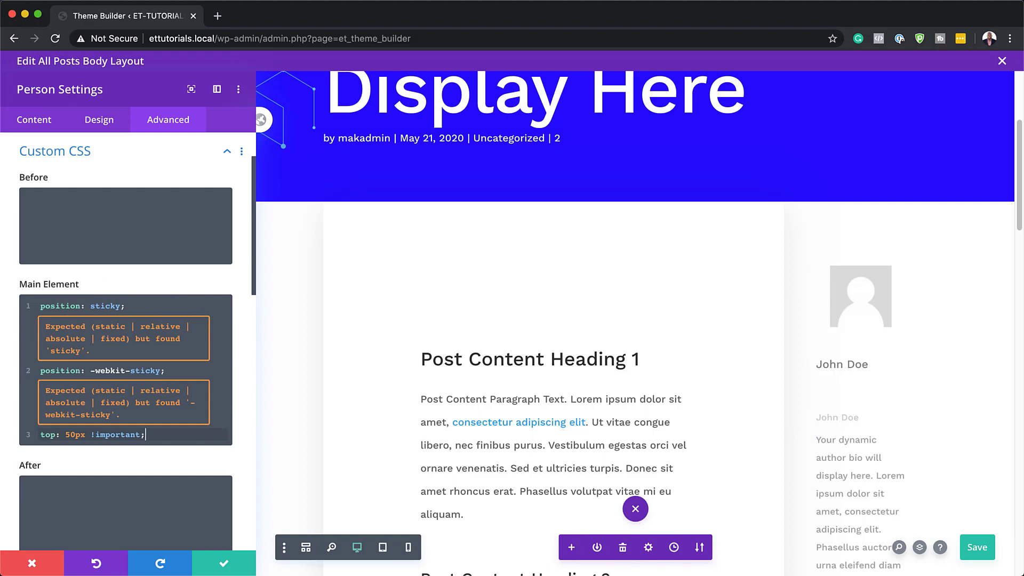
{"action": "key", "text": "super+s"}
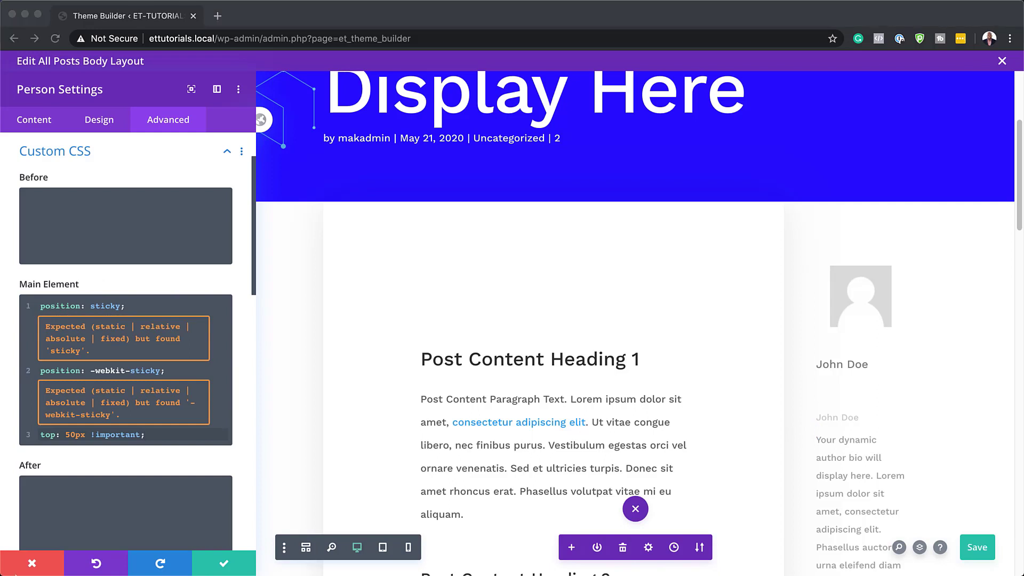
Add the custom CSS "text-align: left;" to the Person module's member image and save the module
{"action": "scroll", "coordinate": [176, 452], "scroll_direction": "down", "scroll_amount": 5}
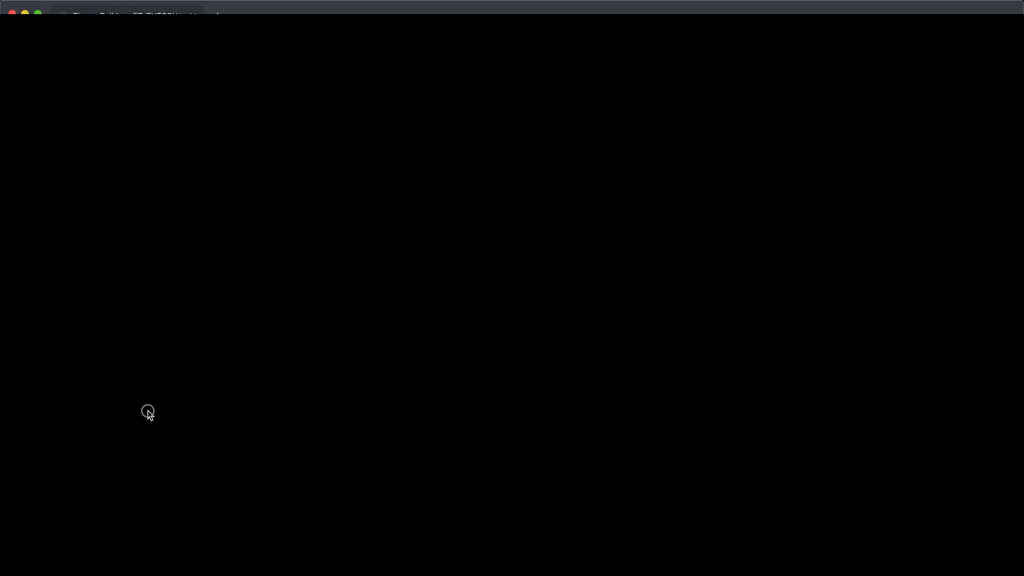
{"action": "left_click", "coordinate": [143, 405]}
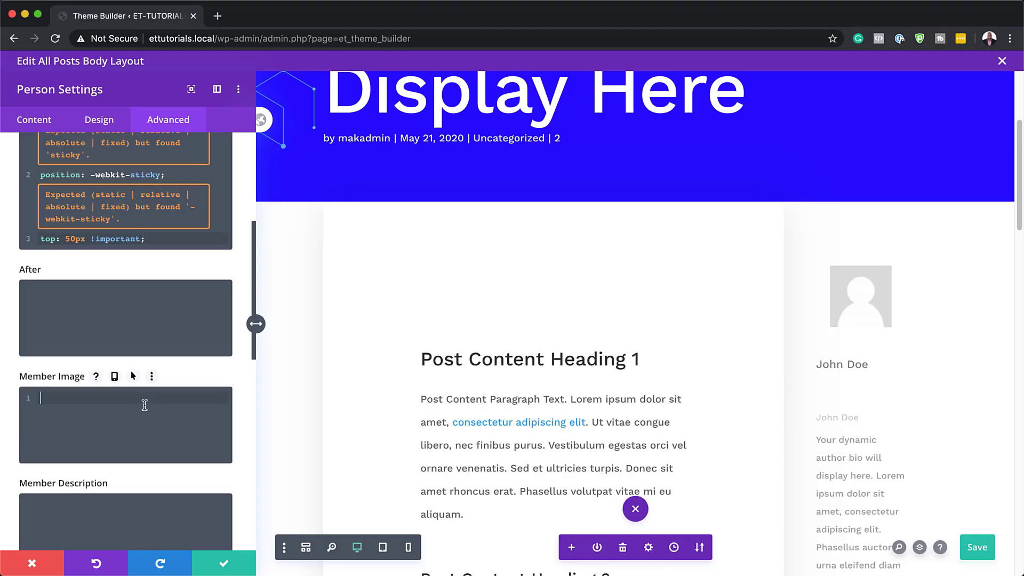
{"action": "type", "text": "text-align: left;"}
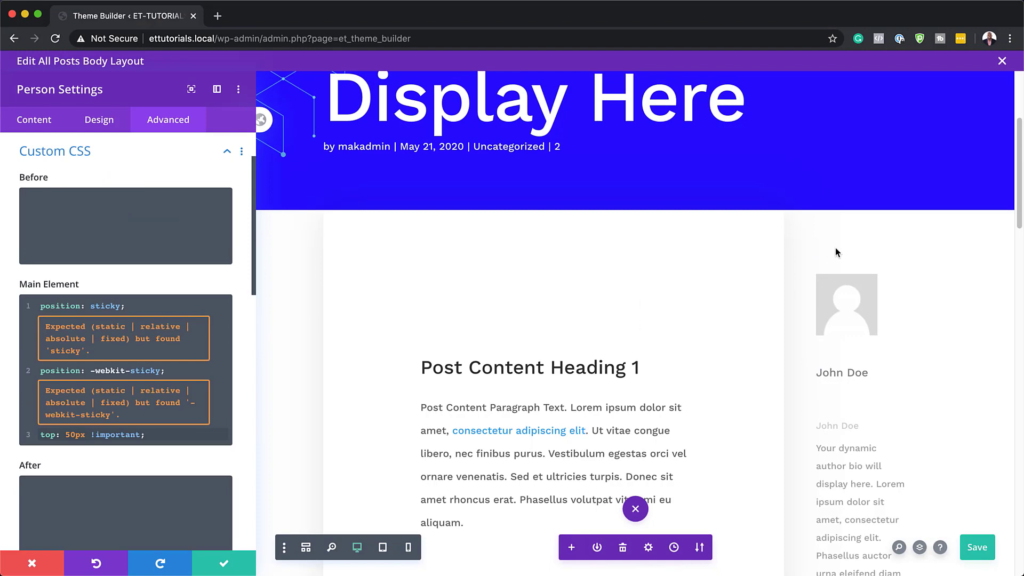
{"action": "left_click", "coordinate": [224, 564]}
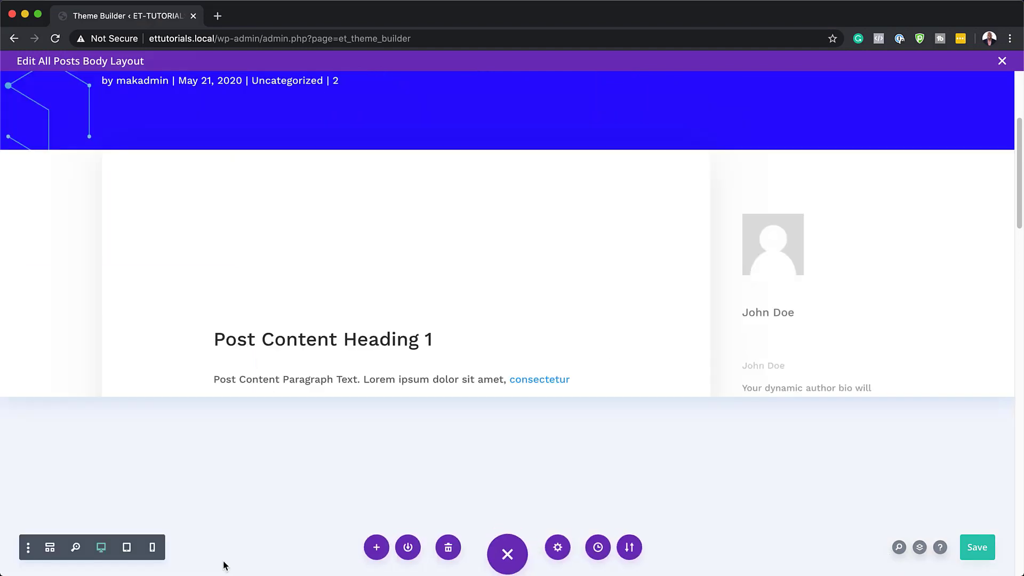
Insert a regular section with a single-column row below the post content, without adding a module
{"action": "scroll", "coordinate": [606, 376], "scroll_direction": "down", "scroll_amount": 10}
{"action": "scroll", "coordinate": [613, 377], "scroll_direction": "down", "scroll_amount": 15}
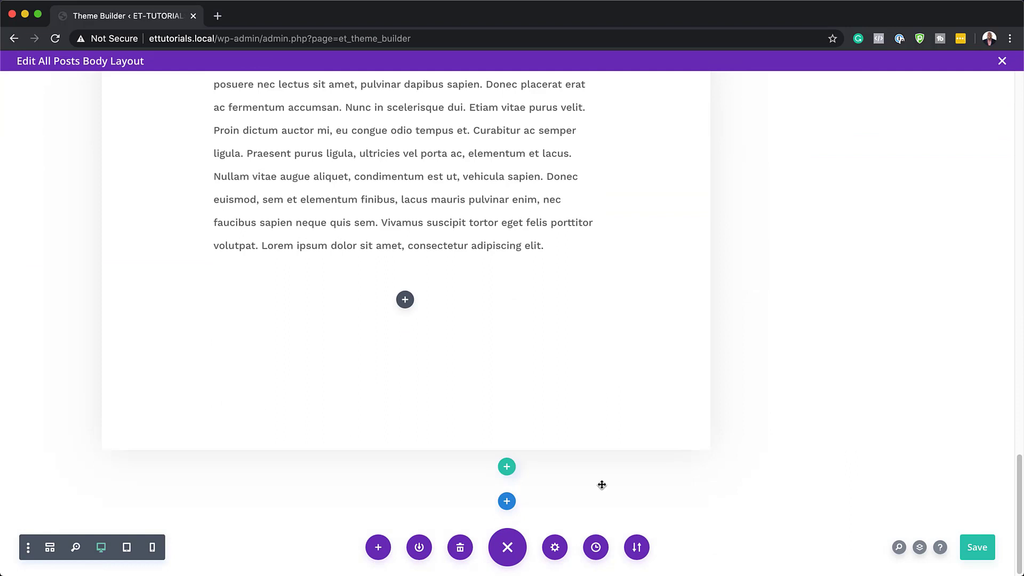
{"action": "left_click", "coordinate": [506, 501]}
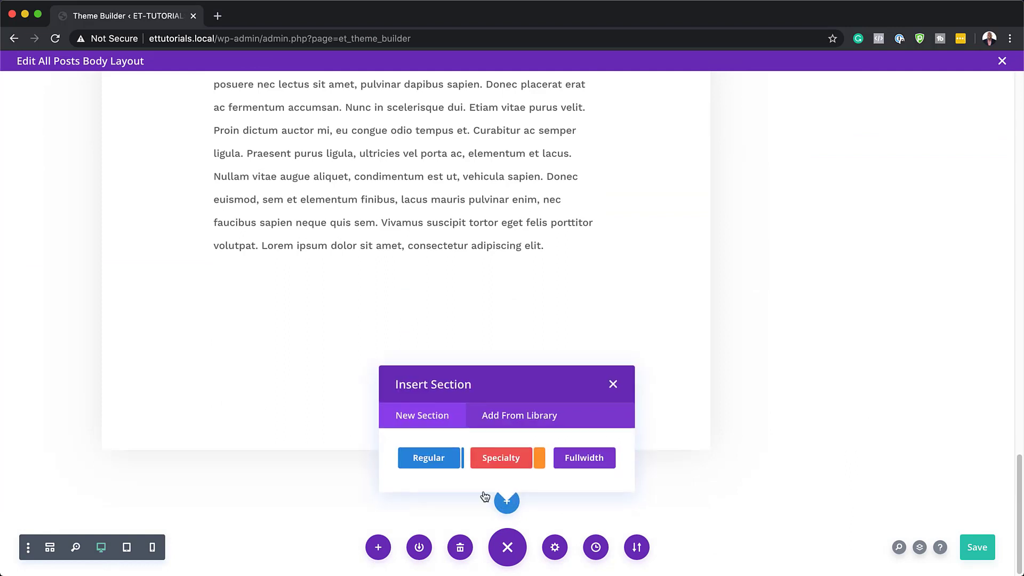
{"action": "left_click", "coordinate": [441, 461]}
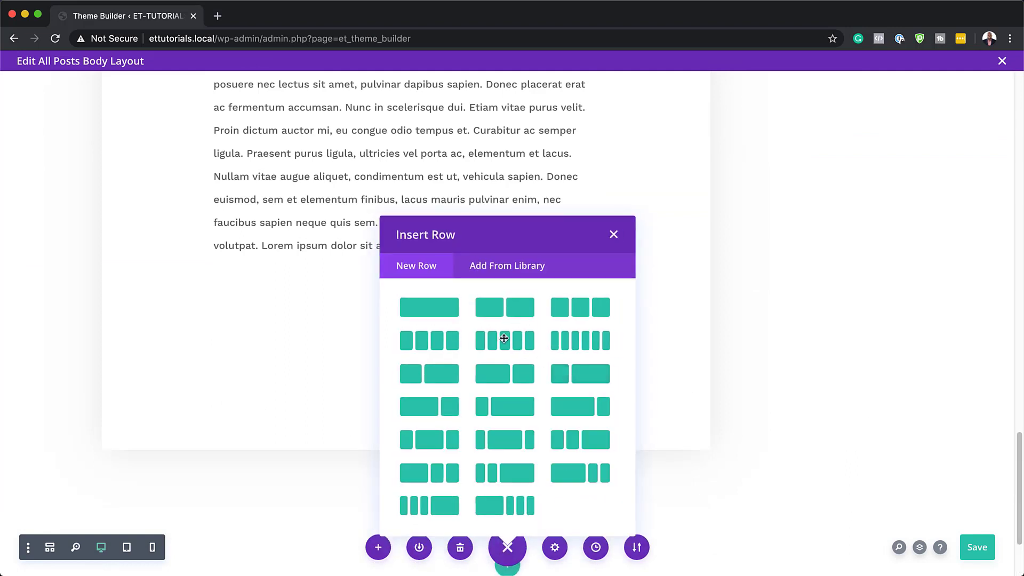
{"action": "left_click", "coordinate": [436, 315]}
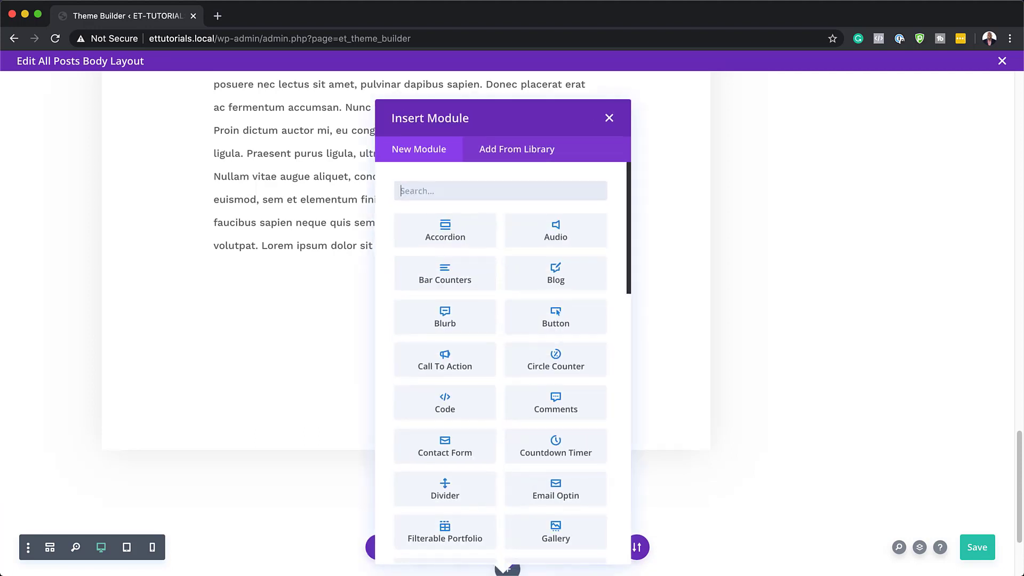
{"action": "left_click", "coordinate": [609, 118]}
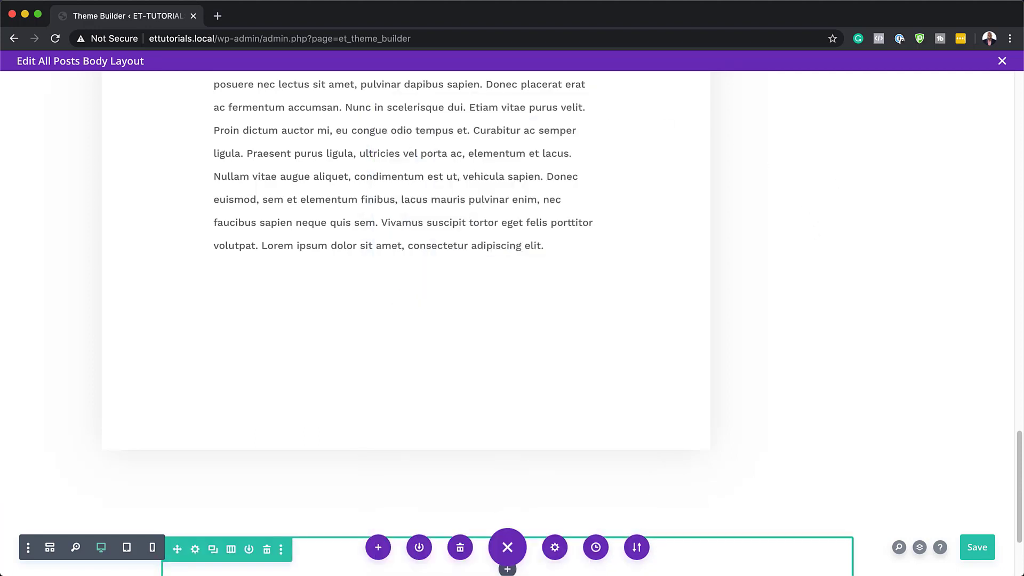
Enable a custom gutter width of 1 for the new row below the post content and equalize its column heights
{"action": "scroll", "coordinate": [827, 482], "scroll_direction": "down", "scroll_amount": 3}
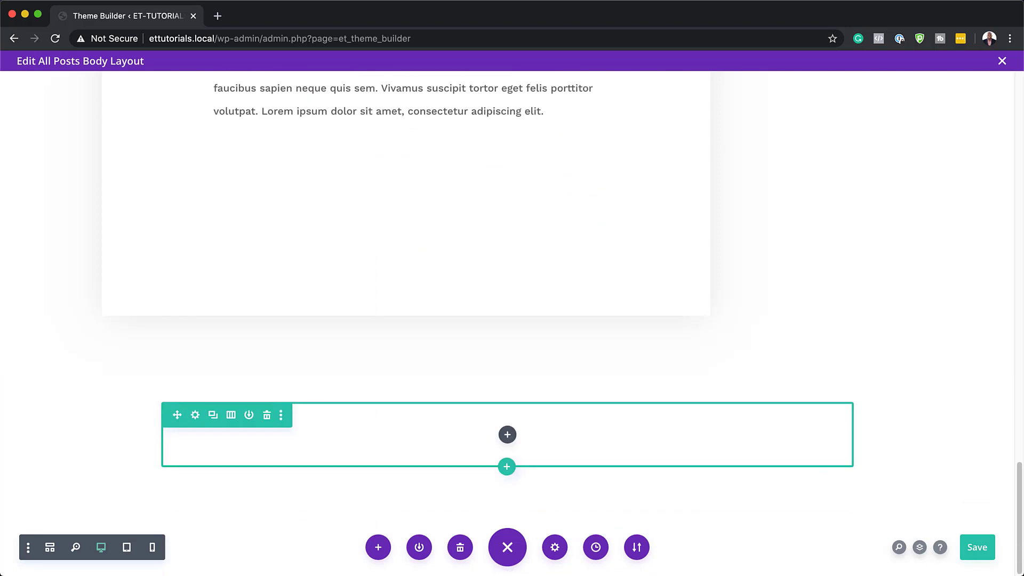
{"action": "left_click", "coordinate": [195, 415]}
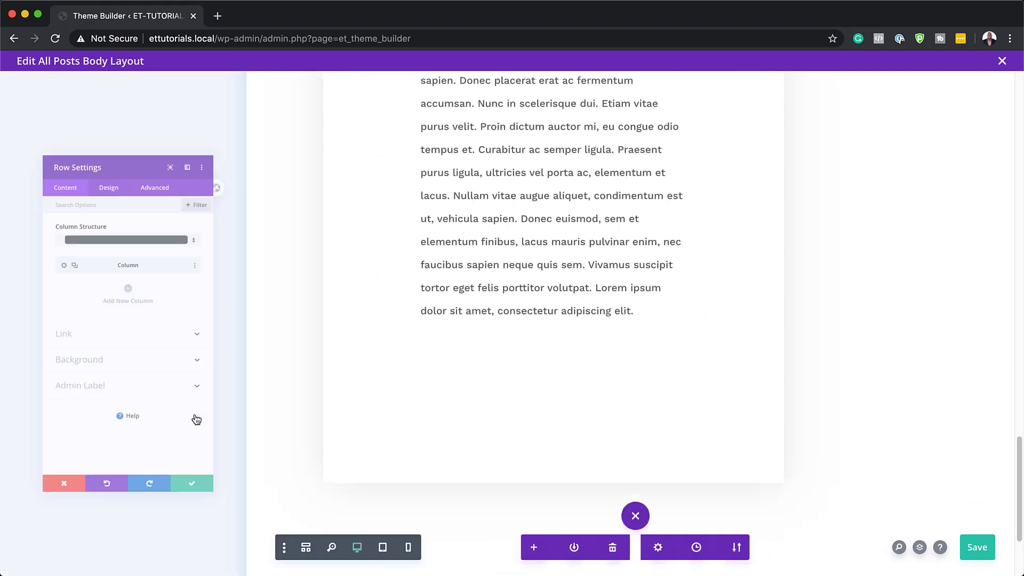
{"action": "left_click", "coordinate": [97, 124]}
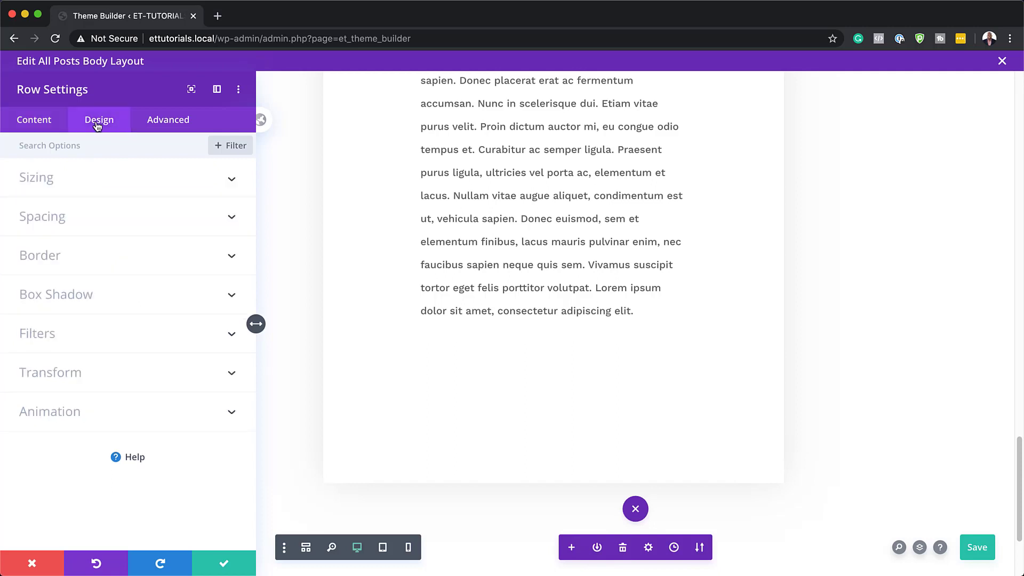
{"action": "left_click", "coordinate": [53, 181]}
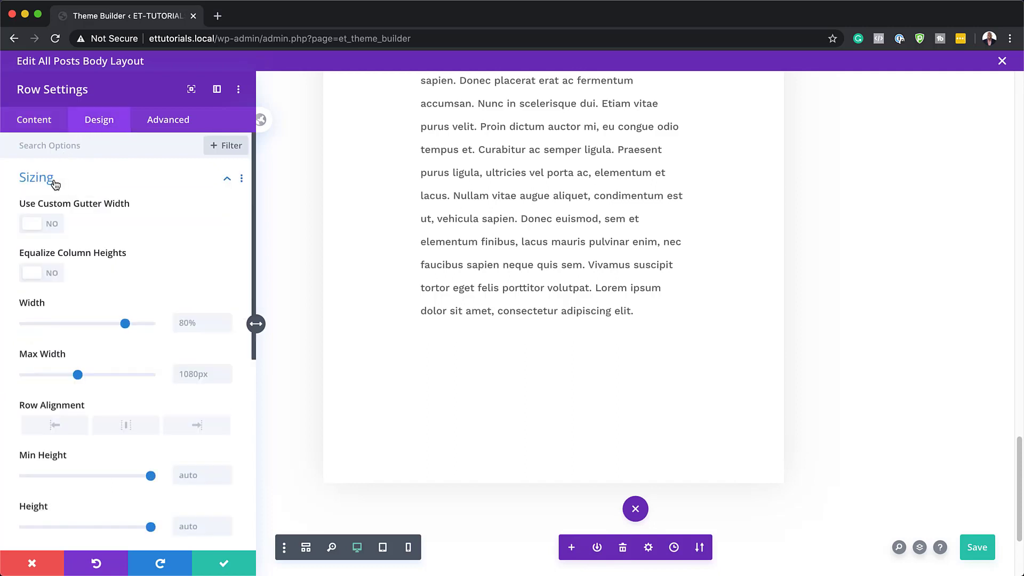
{"action": "left_click", "coordinate": [57, 228]}
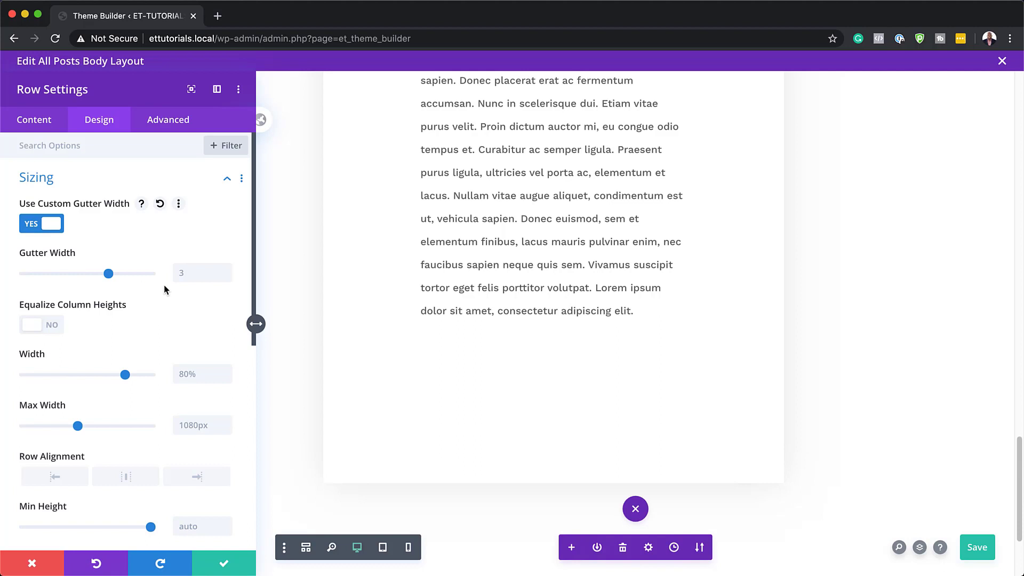
{"action": "left_click", "coordinate": [197, 274]}
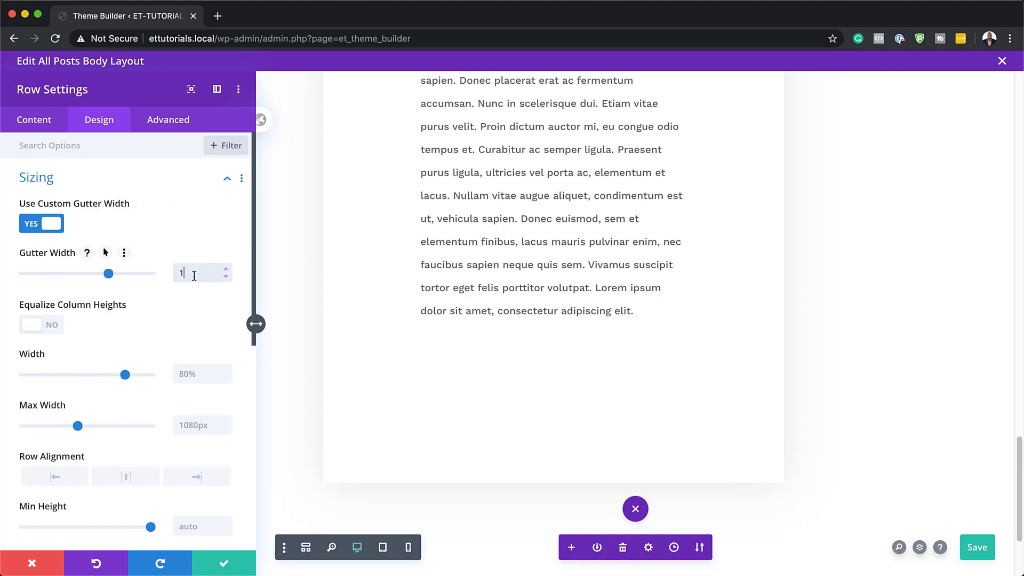
{"action": "left_click", "coordinate": [50, 325]}
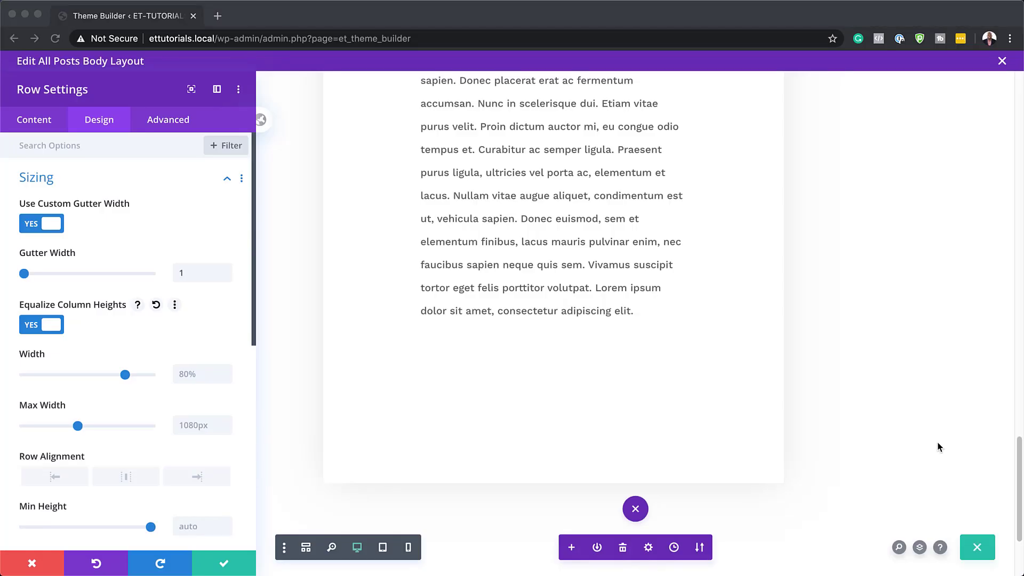
Set the row's max width to 1380px and save the row settings
{"action": "left_click", "coordinate": [194, 421]}
{"action": "left_click", "coordinate": [194, 426]}
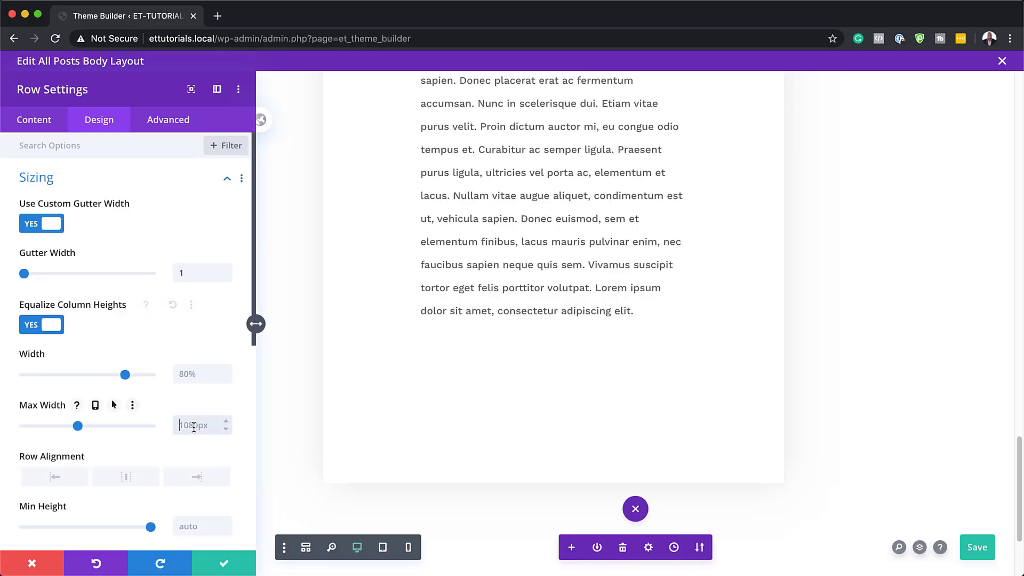
{"action": "type", "text": "1380px"}
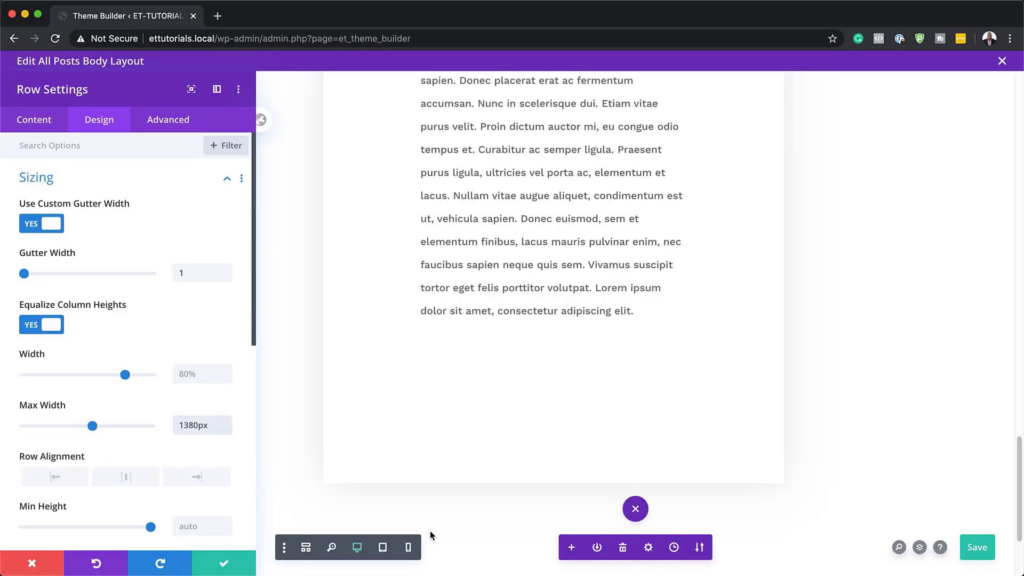
{"action": "left_click", "coordinate": [224, 564]}
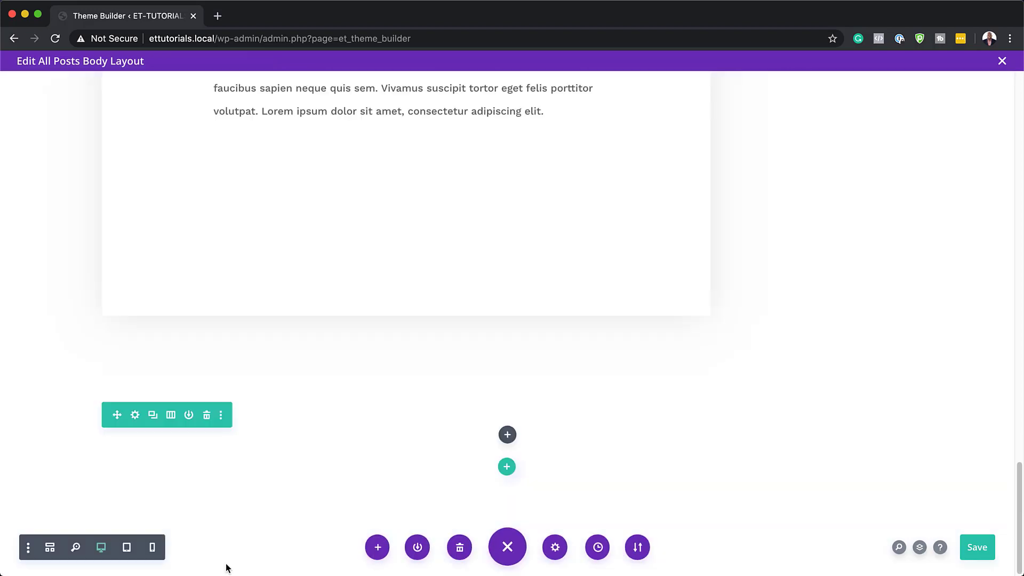
Insert a Comments module into the new row
{"action": "left_click", "coordinate": [507, 435]}
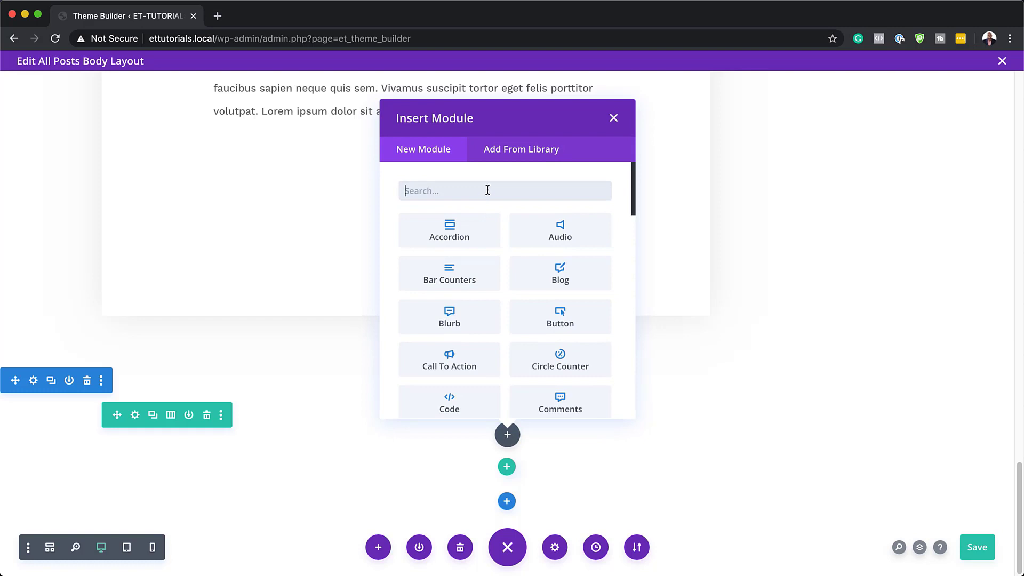
{"action": "type", "text": "comm"}
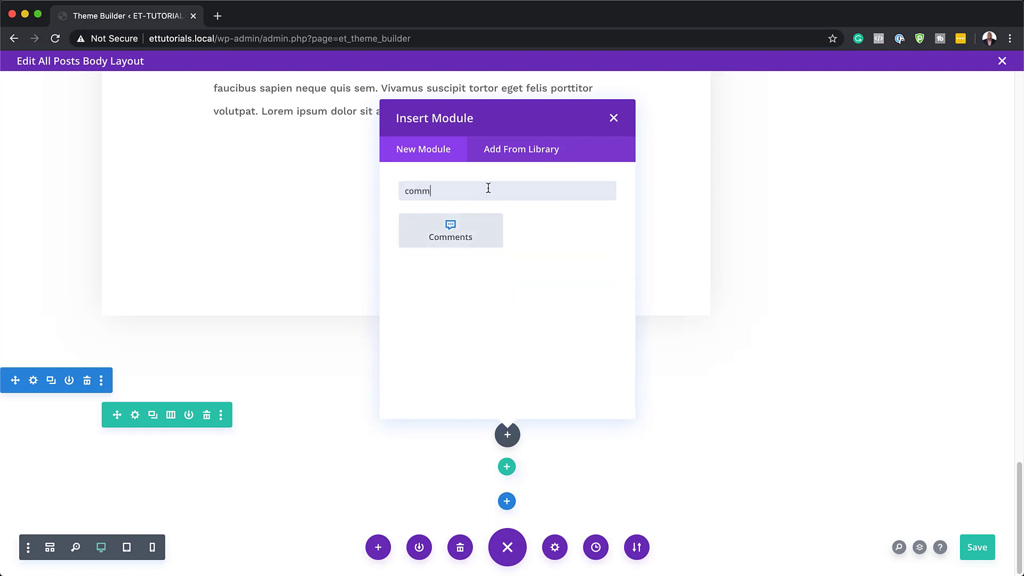
{"action": "left_click", "coordinate": [442, 235]}
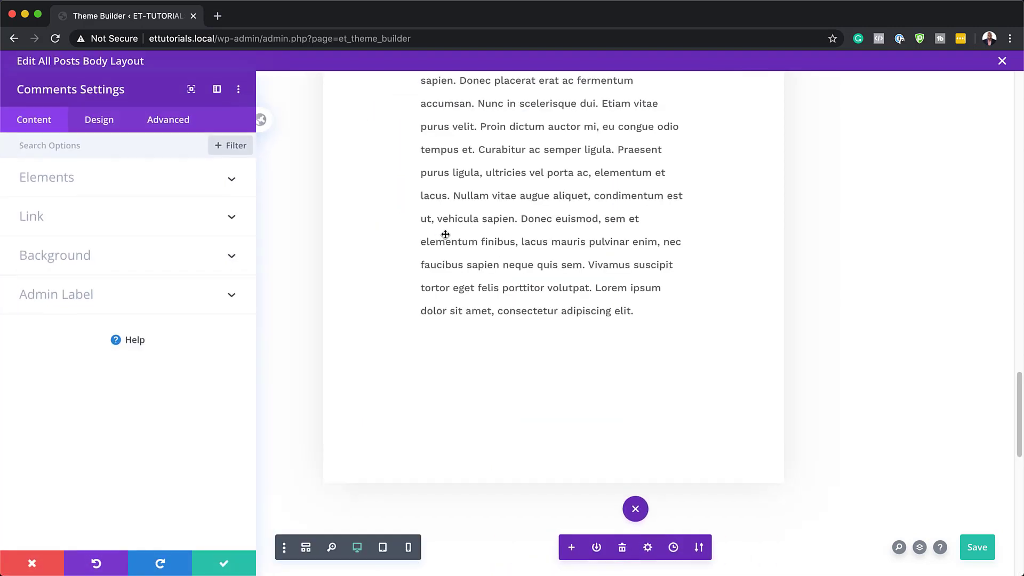
Set the Comments module's fields background color to #ffffff
{"action": "left_click", "coordinate": [91, 118]}
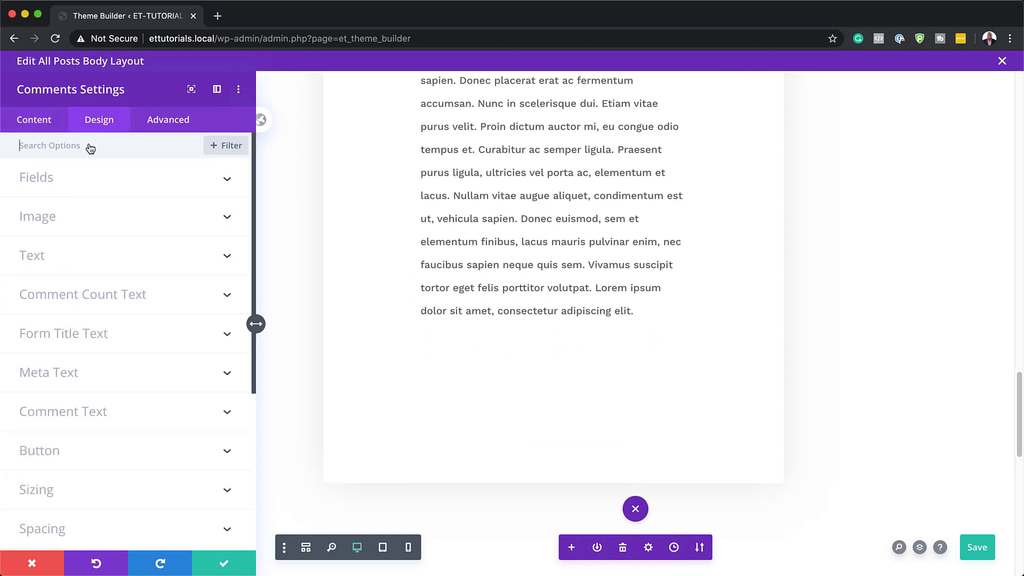
{"action": "left_click", "coordinate": [64, 184]}
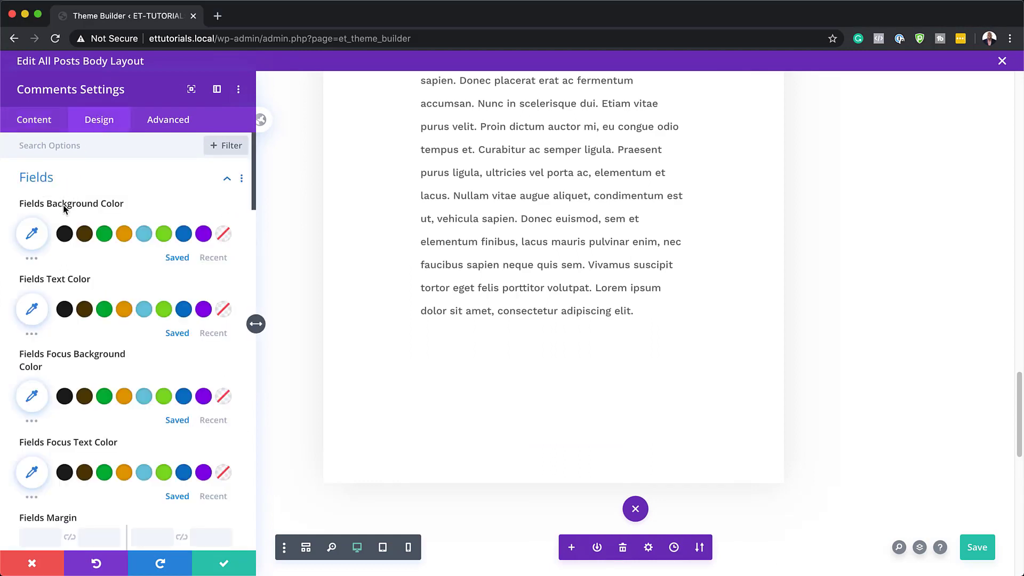
{"action": "left_click", "coordinate": [32, 233]}
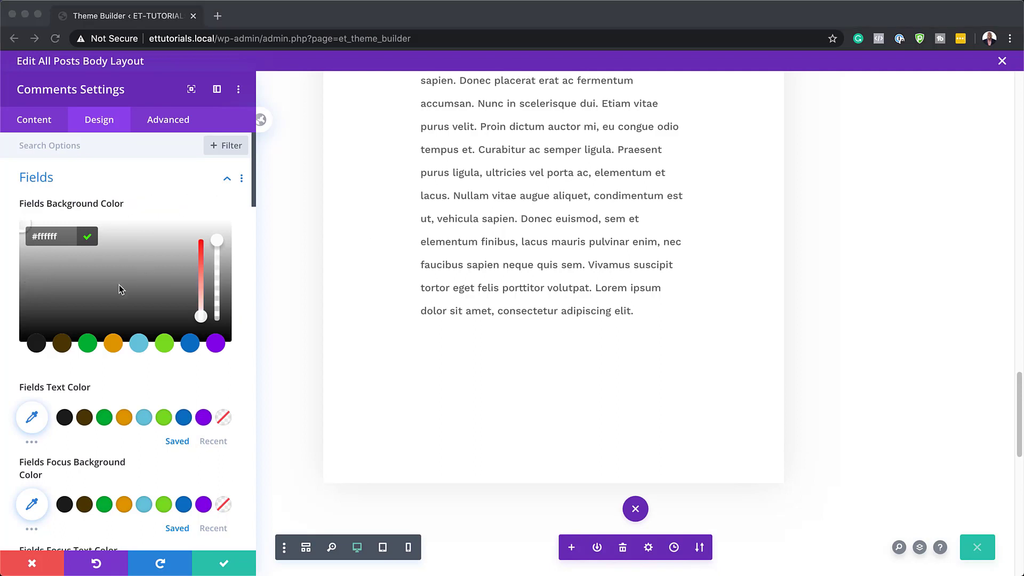
Set the comment fields' top and bottom padding to 20px and link the two values
{"action": "scroll", "coordinate": [171, 379], "scroll_direction": "down", "scroll_amount": 4}
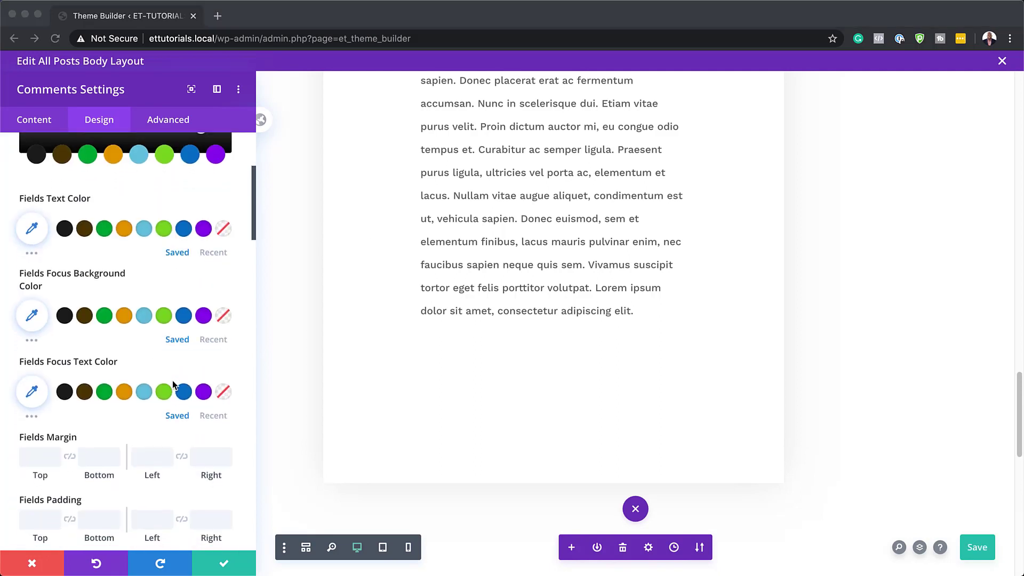
{"action": "scroll", "coordinate": [172, 379], "scroll_direction": "down", "scroll_amount": 2}
{"action": "left_click", "coordinate": [43, 423]}
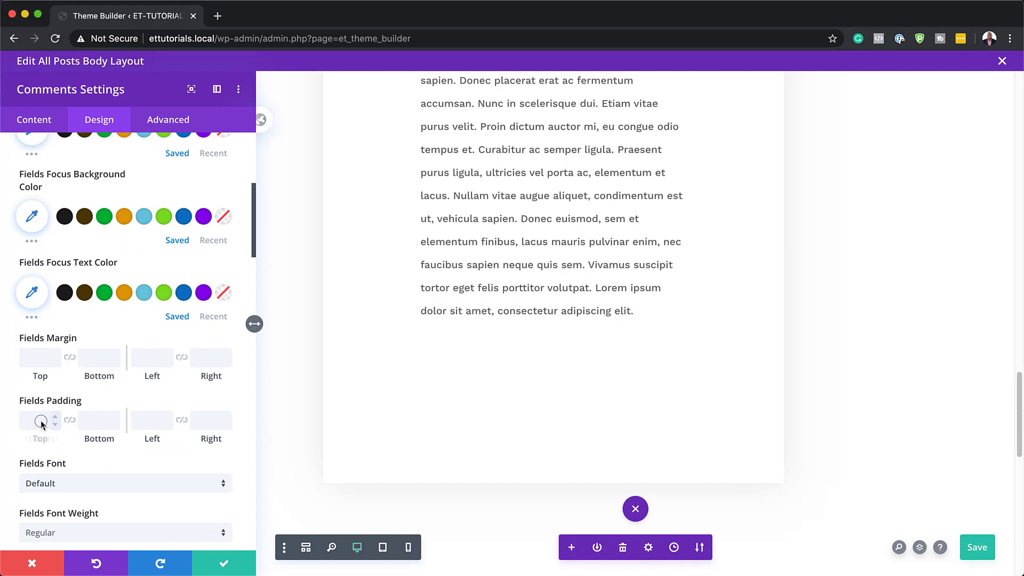
{"action": "type", "text": "20px"}
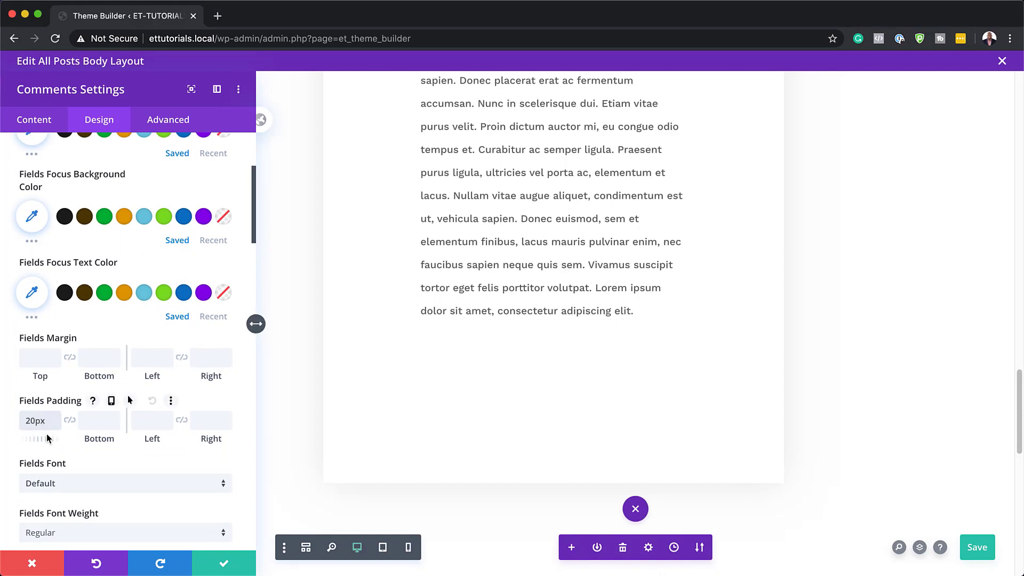
{"action": "left_click", "coordinate": [96, 422]}
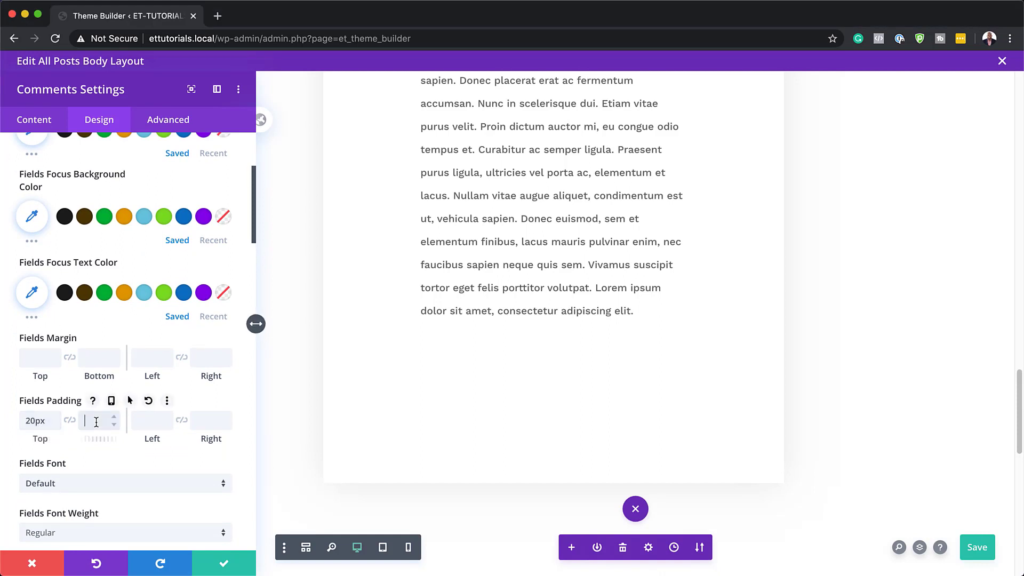
{"action": "type", "text": "20px"}
{"action": "left_click", "coordinate": [72, 421]}
Set the comment fields' font to Work Sans and their text size to 1rem
{"action": "scroll", "coordinate": [684, 411], "scroll_direction": "down", "scroll_amount": 6}
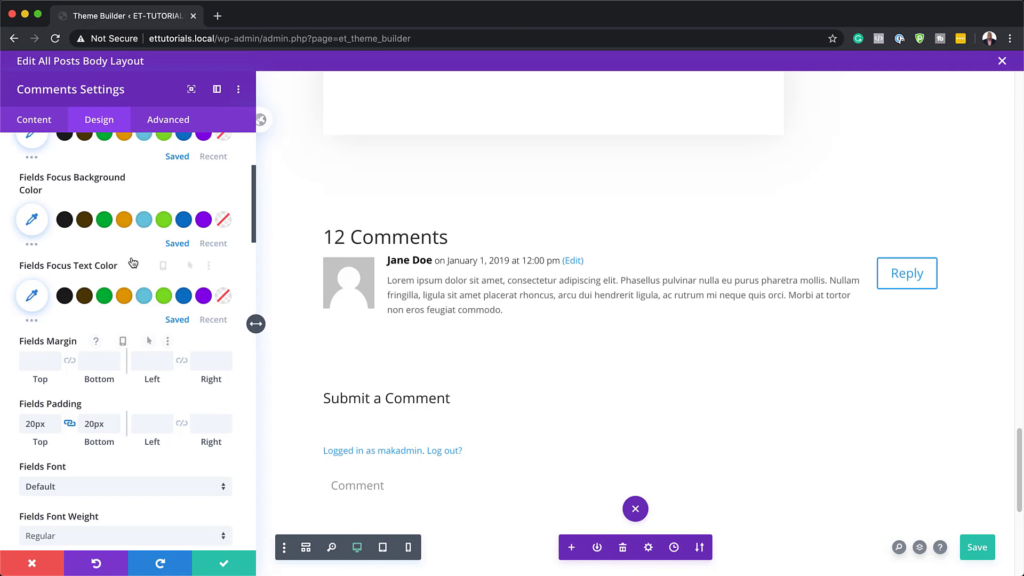
{"action": "scroll", "coordinate": [133, 260], "scroll_direction": "up", "scroll_amount": 1}
{"action": "scroll", "coordinate": [132, 257], "scroll_direction": "down", "scroll_amount": 5}
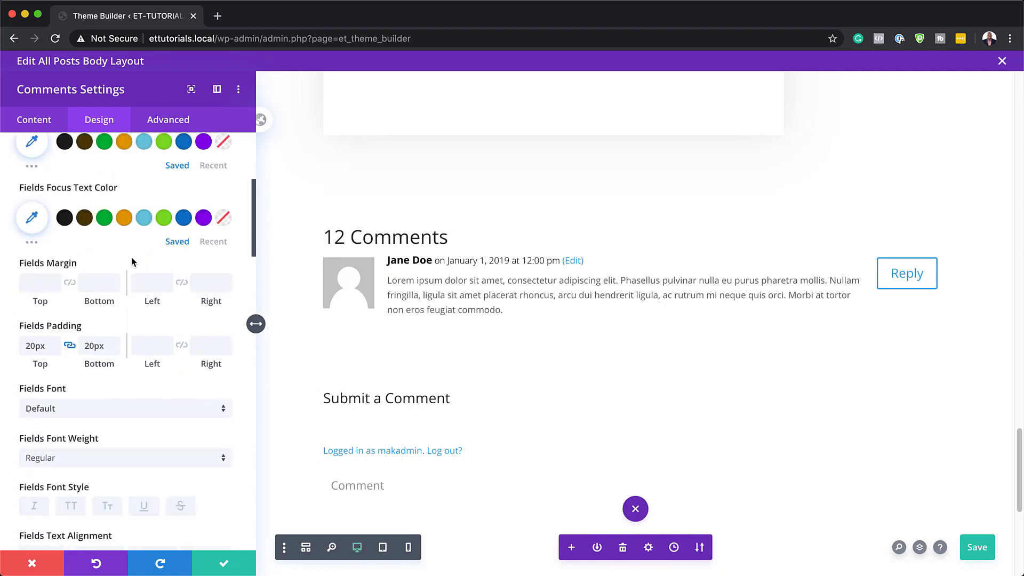
{"action": "left_click", "coordinate": [109, 410]}
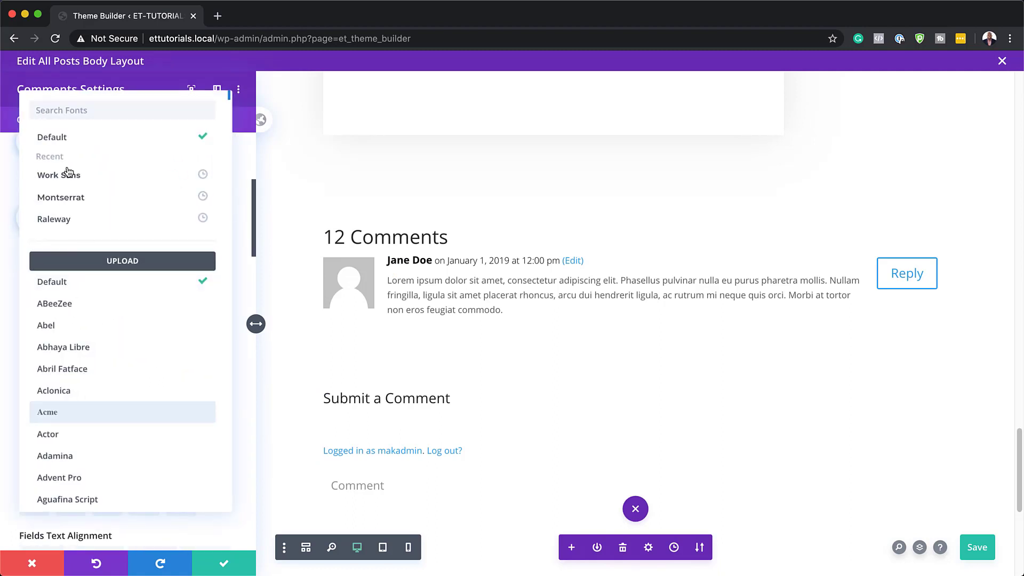
{"action": "left_click", "coordinate": [79, 176]}
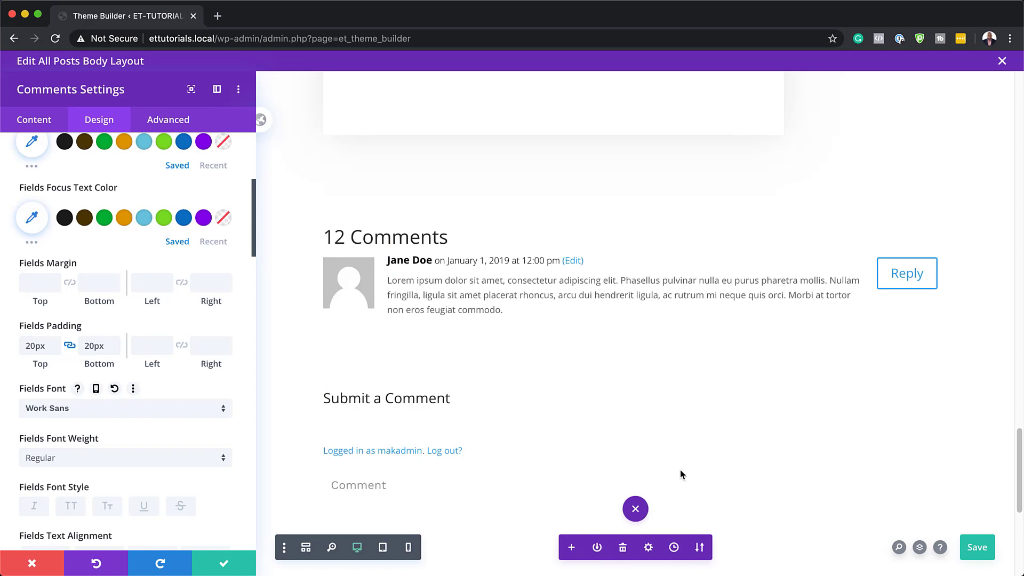
{"action": "scroll", "coordinate": [101, 463], "scroll_direction": "down", "scroll_amount": 2}
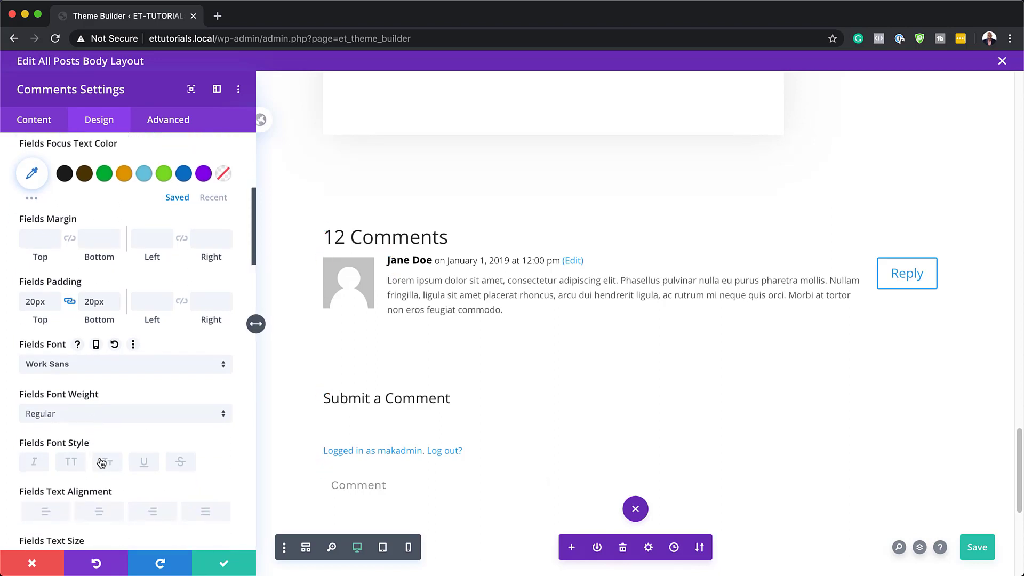
{"action": "scroll", "coordinate": [101, 461], "scroll_direction": "down", "scroll_amount": 4}
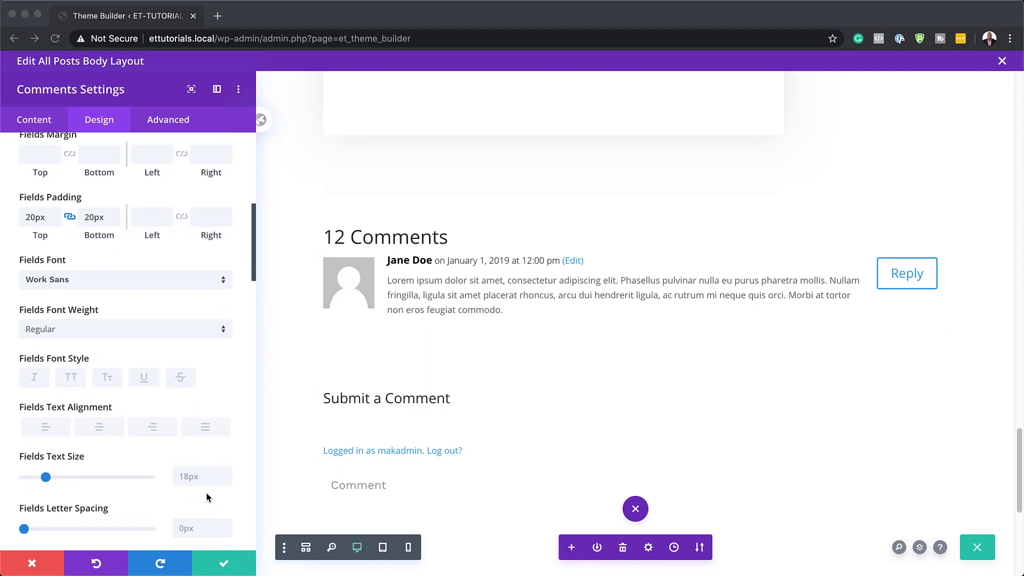
{"action": "double_click", "coordinate": [192, 476]}
{"action": "type", "text": "1rem"}
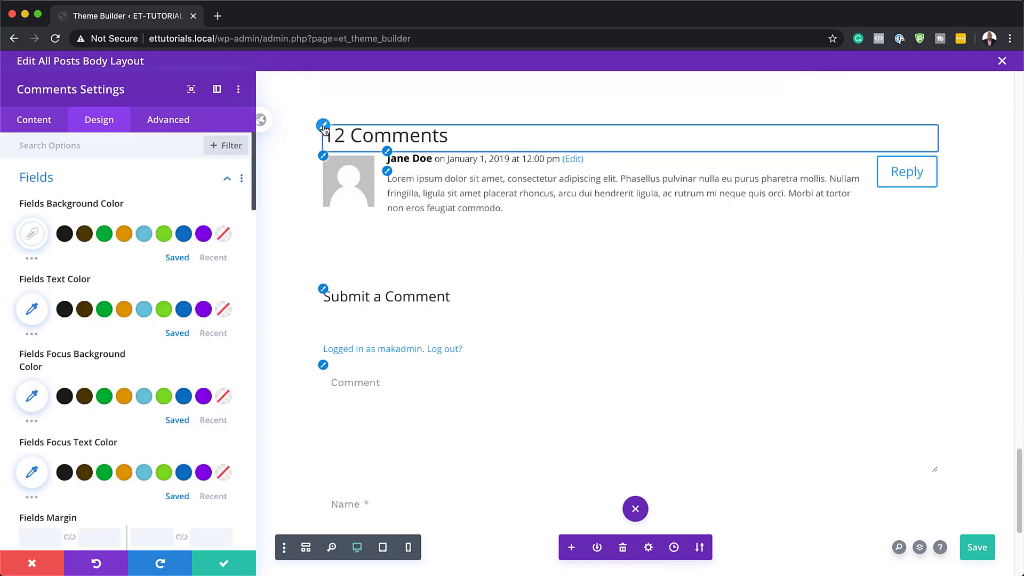
Set the comment count heading's font to Work Sans and its text size to 1.2rem
{"action": "left_click", "coordinate": [324, 127]}
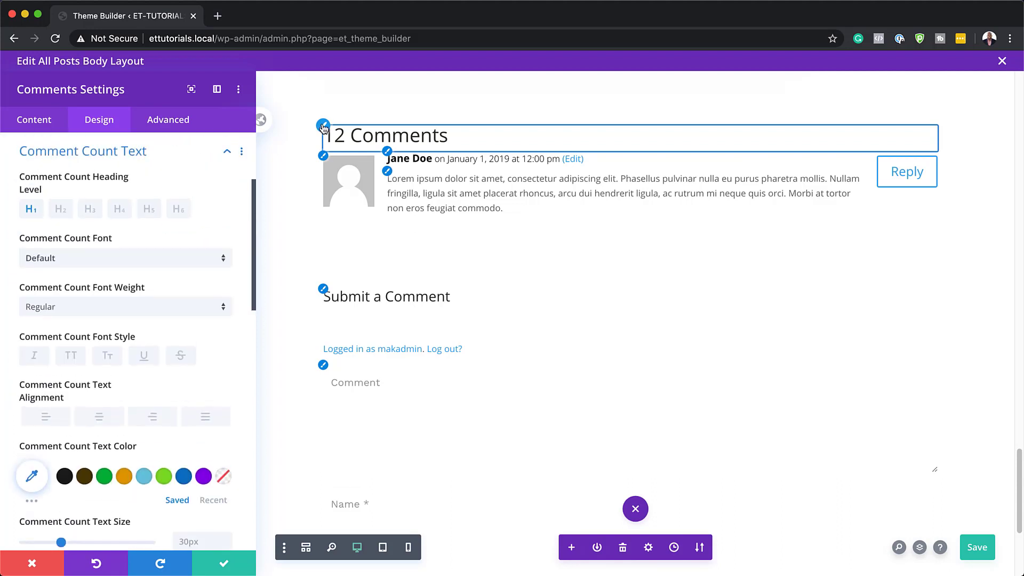
{"action": "left_click", "coordinate": [169, 259]}
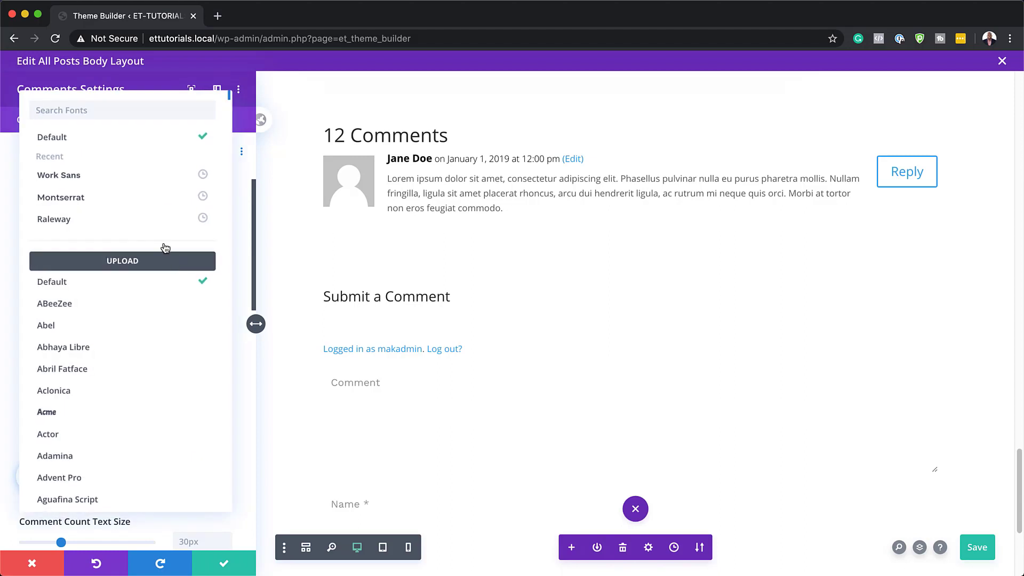
{"action": "left_click", "coordinate": [133, 176]}
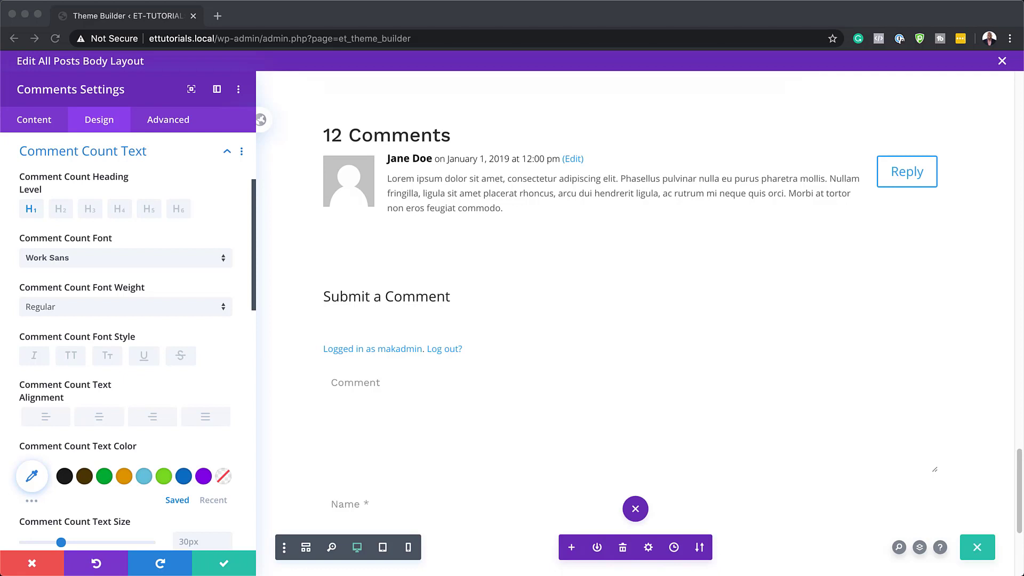
{"action": "scroll", "coordinate": [217, 418], "scroll_direction": "down", "scroll_amount": 4}
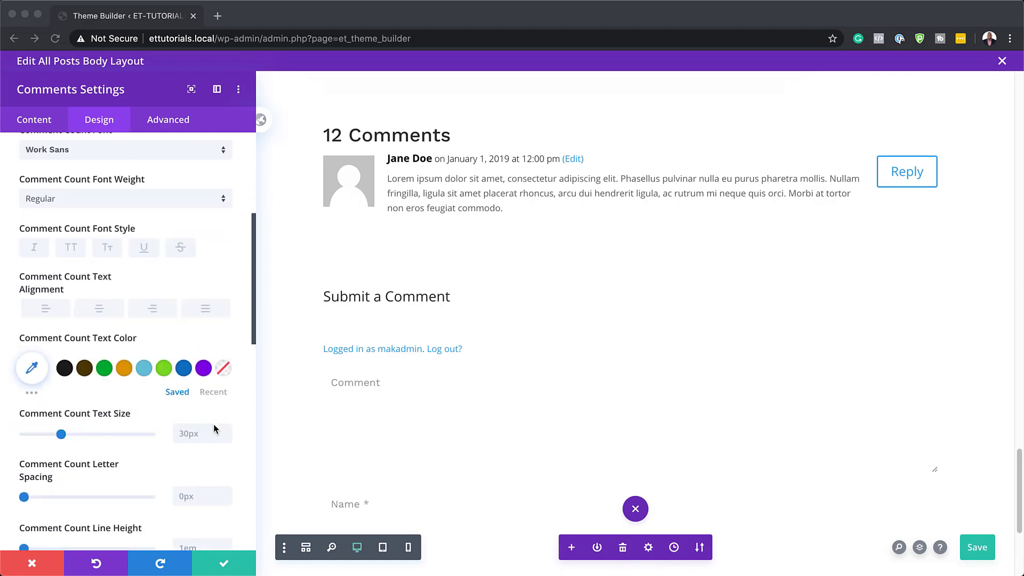
{"action": "left_click", "coordinate": [204, 431]}
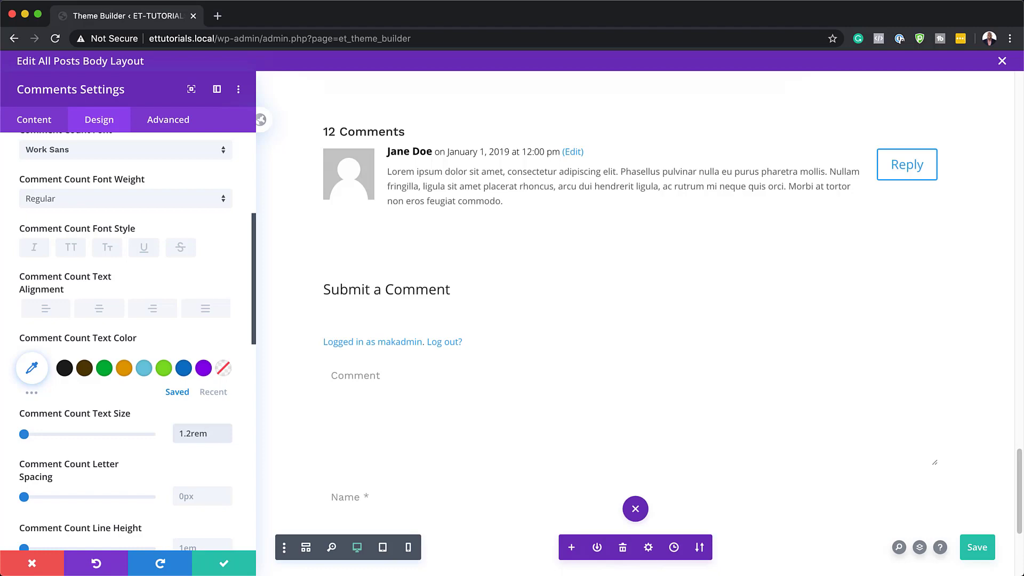
{"action": "key", "text": "super+Tab"}
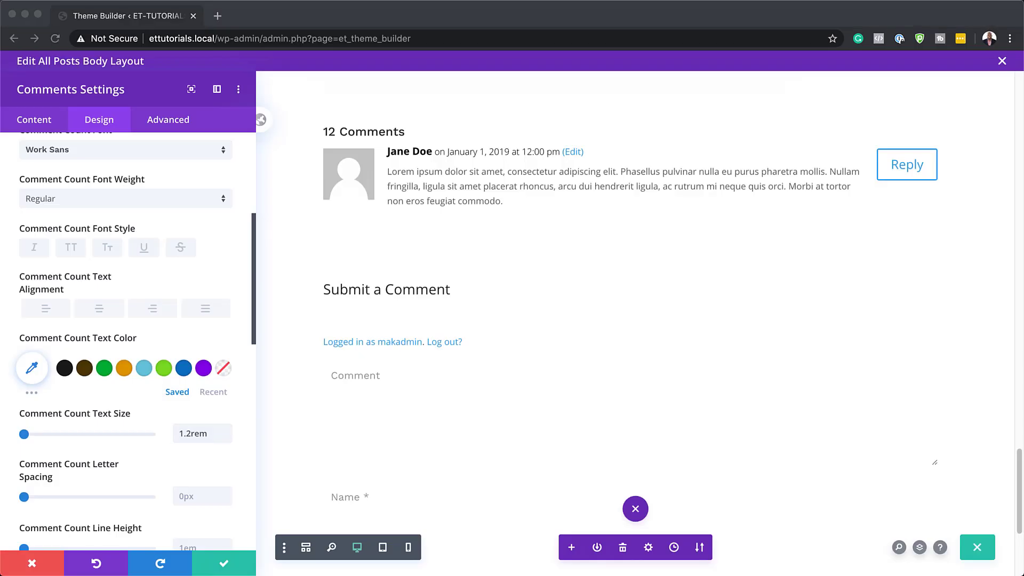
{"action": "key", "text": "super+Tab"}
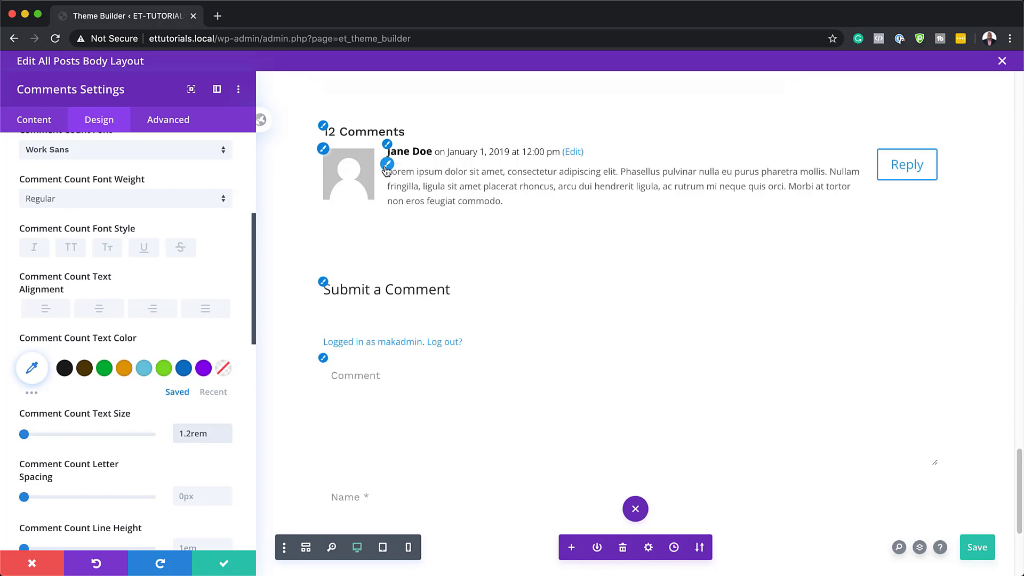
Set the comment meta text's font to Work Sans and its text size to 1rem
{"action": "left_click", "coordinate": [387, 145]}
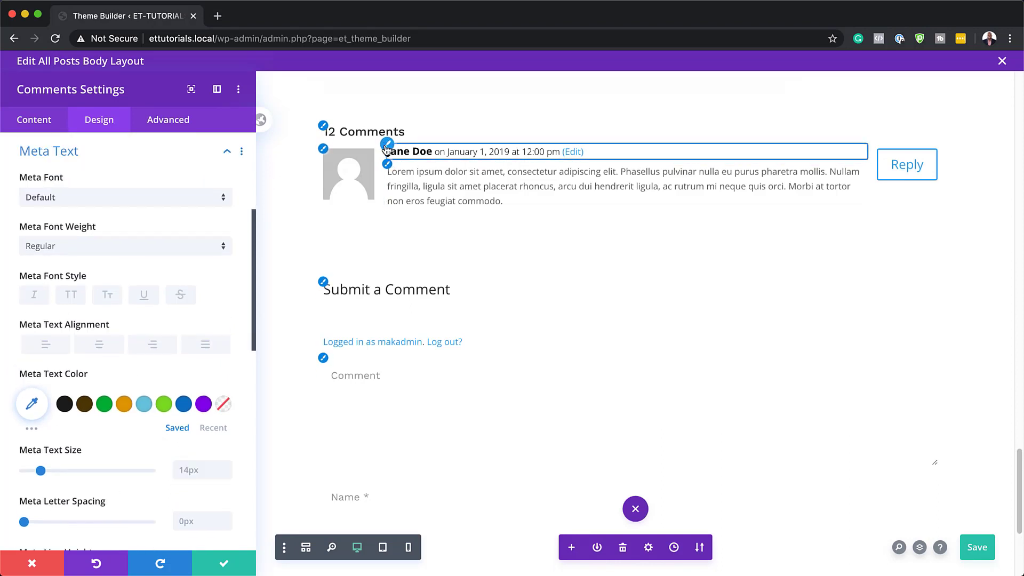
{"action": "left_click", "coordinate": [113, 199]}
{"action": "left_click", "coordinate": [106, 181]}
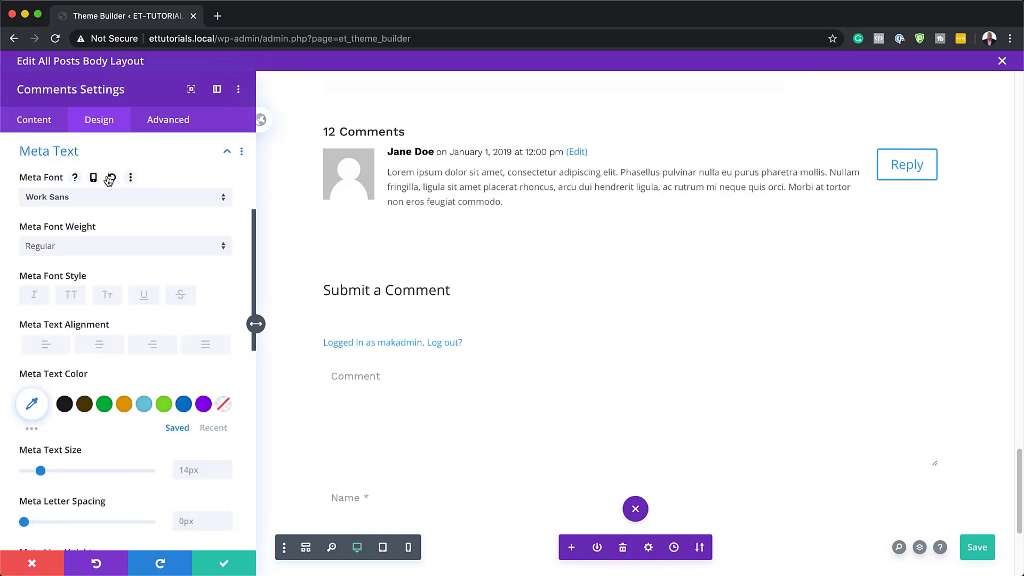
{"action": "left_click", "coordinate": [198, 469]}
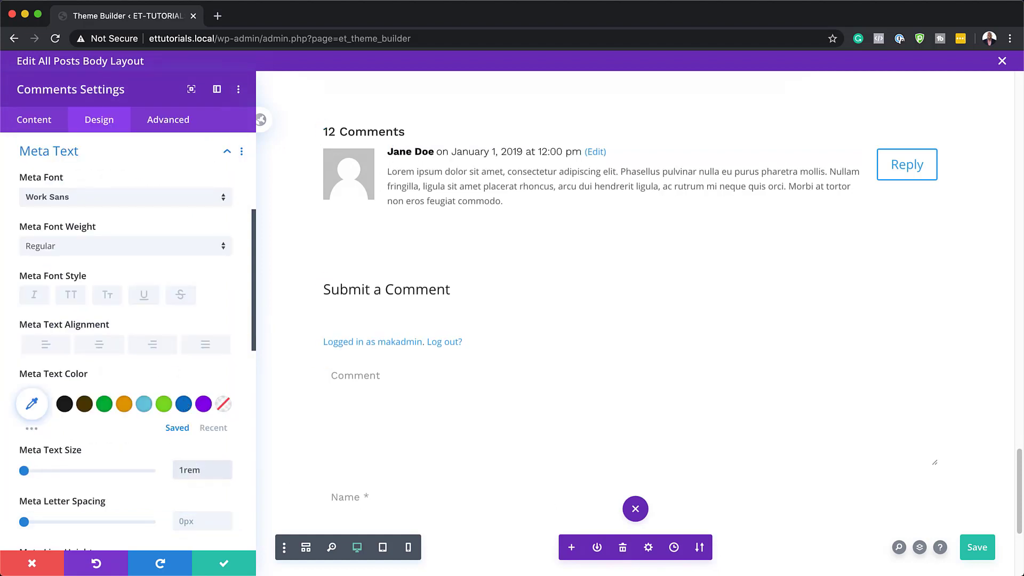
Set the comment fields' line height to 2.3em
{"action": "left_click", "coordinate": [323, 357]}
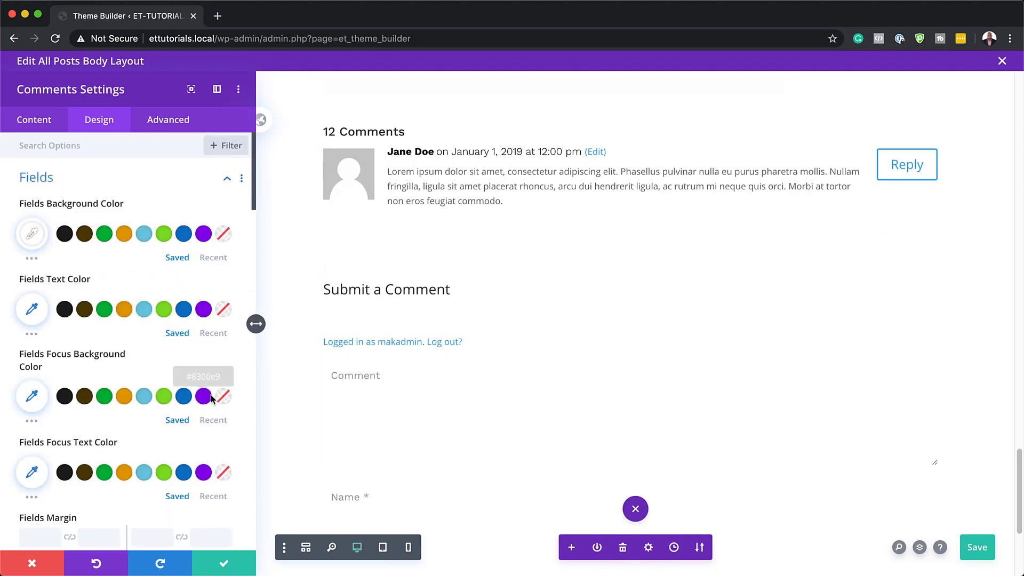
{"action": "scroll", "coordinate": [212, 400], "scroll_direction": "down", "scroll_amount": 6}
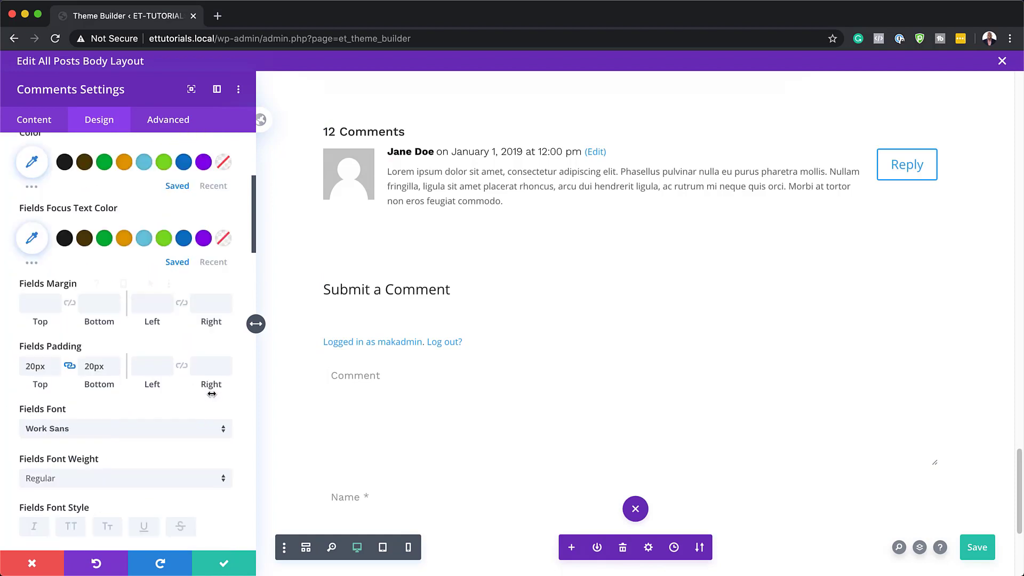
{"action": "scroll", "coordinate": [191, 413], "scroll_direction": "down", "scroll_amount": 2}
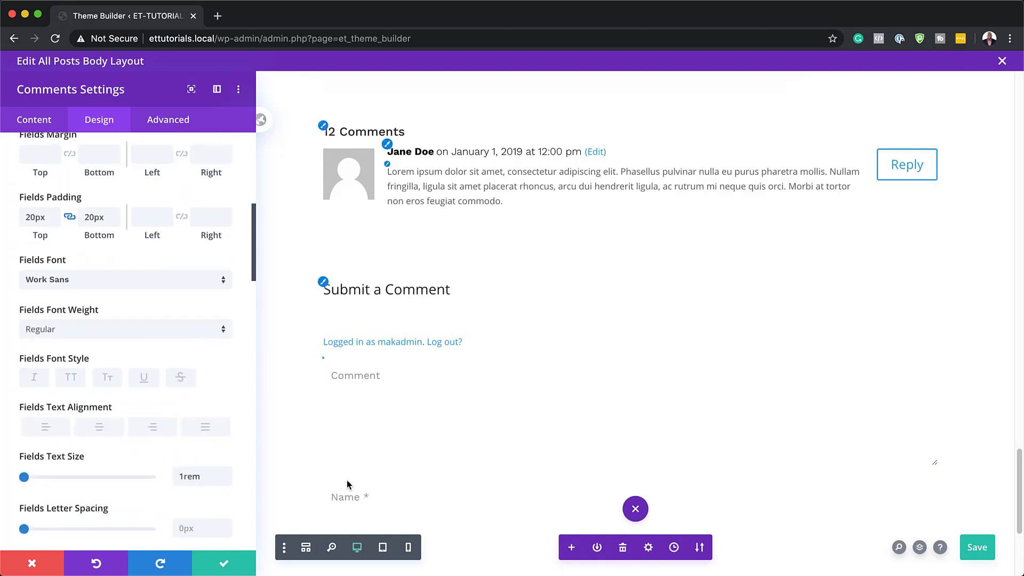
{"action": "scroll", "coordinate": [172, 487], "scroll_direction": "down", "scroll_amount": 1}
{"action": "scroll", "coordinate": [171, 487], "scroll_direction": "down", "scroll_amount": 2}
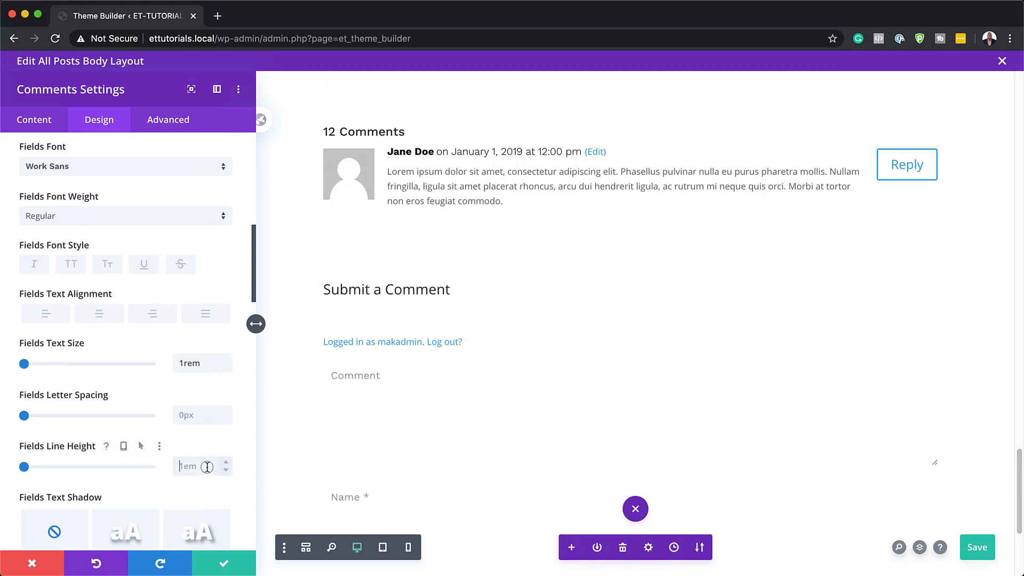
{"action": "type", "text": "2.3em"}
Enable custom styles for the Comments module's button and set the button text size to 1rem
{"action": "scroll", "coordinate": [670, 424], "scroll_direction": "down", "scroll_amount": 5}
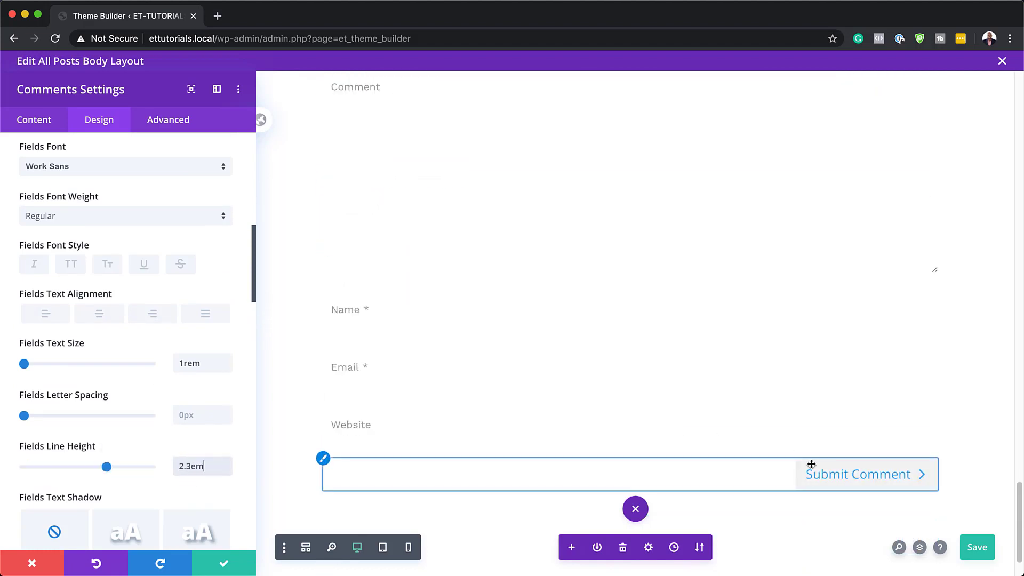
{"action": "scroll", "coordinate": [107, 379], "scroll_direction": "down", "scroll_amount": 15}
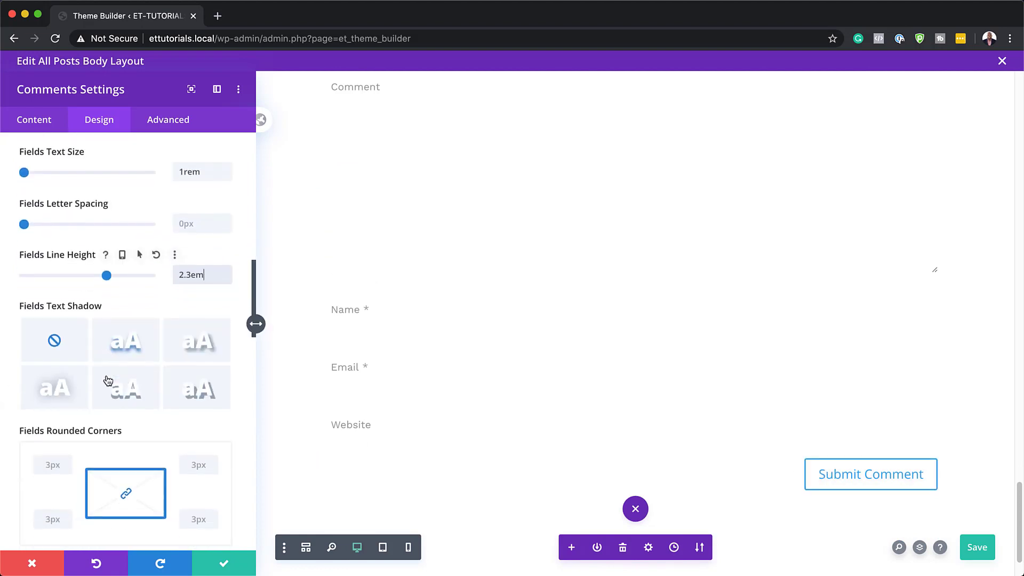
{"action": "left_click", "coordinate": [108, 380]}
{"action": "scroll", "coordinate": [107, 380], "scroll_direction": "down", "scroll_amount": 10}
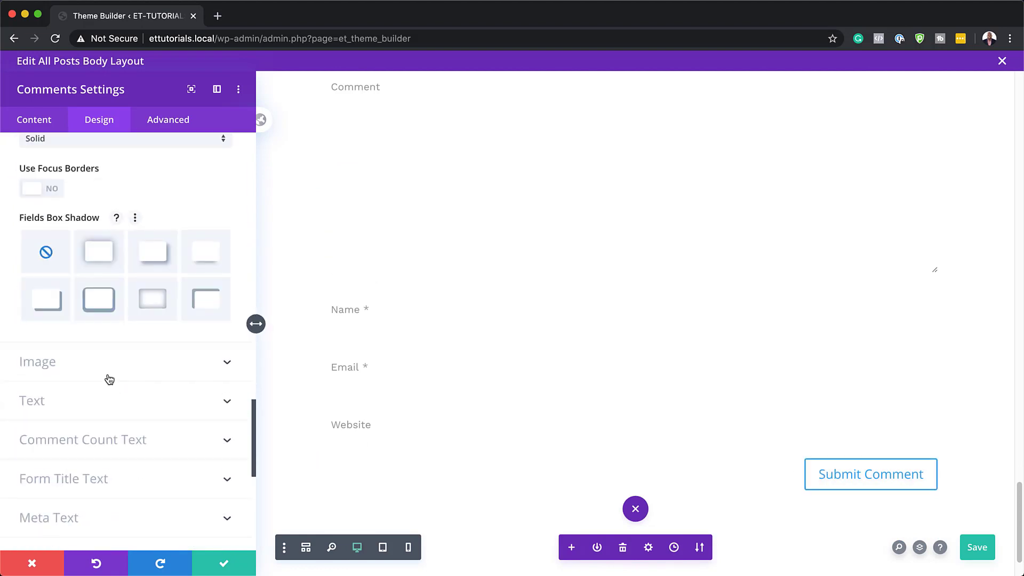
{"action": "left_click", "coordinate": [50, 413]}
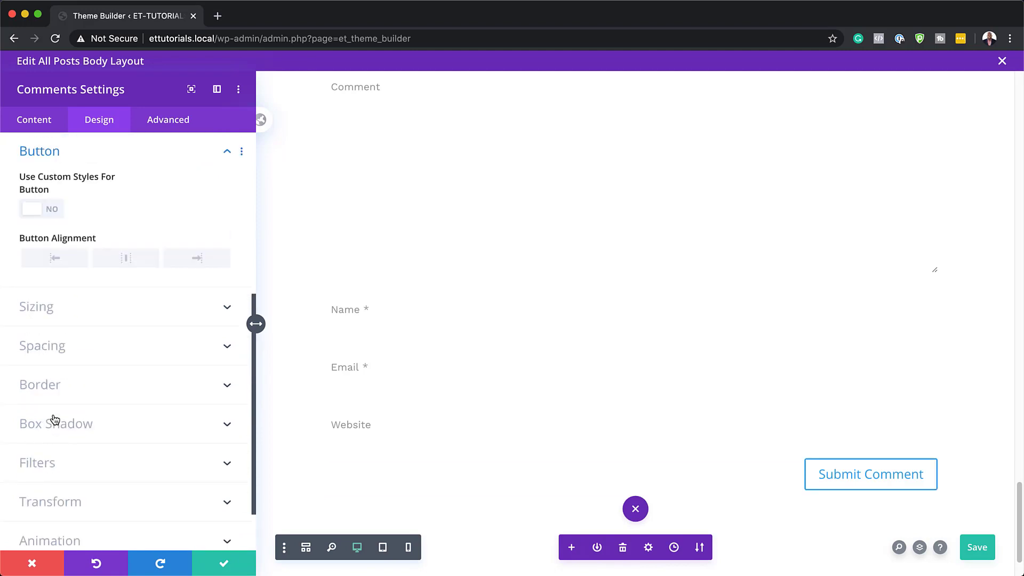
{"action": "left_click", "coordinate": [56, 214]}
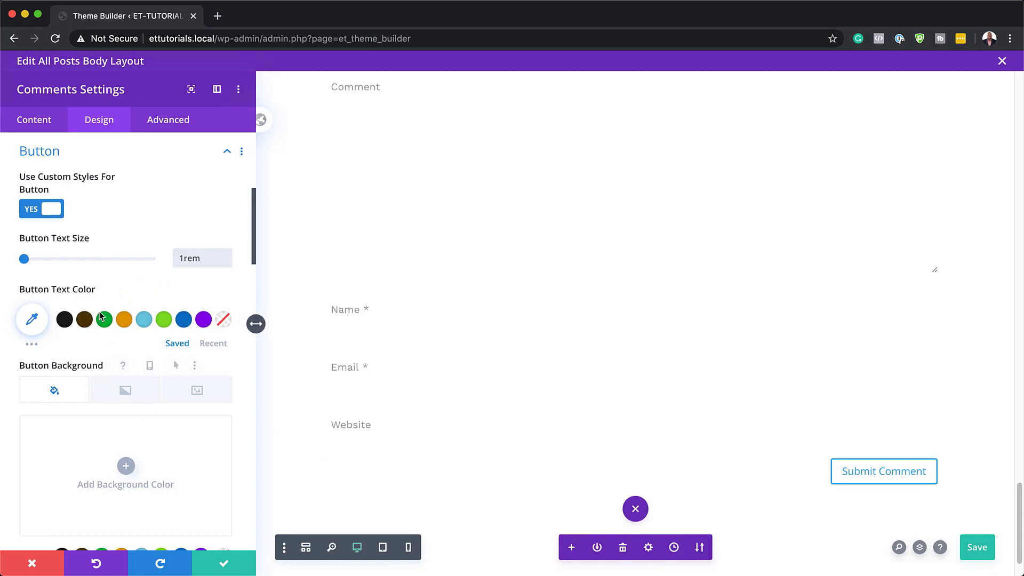
Set the comment button's text color to #ffffff and its background color to #270fff
{"action": "left_click", "coordinate": [213, 343]}
{"action": "left_click", "coordinate": [64, 319]}
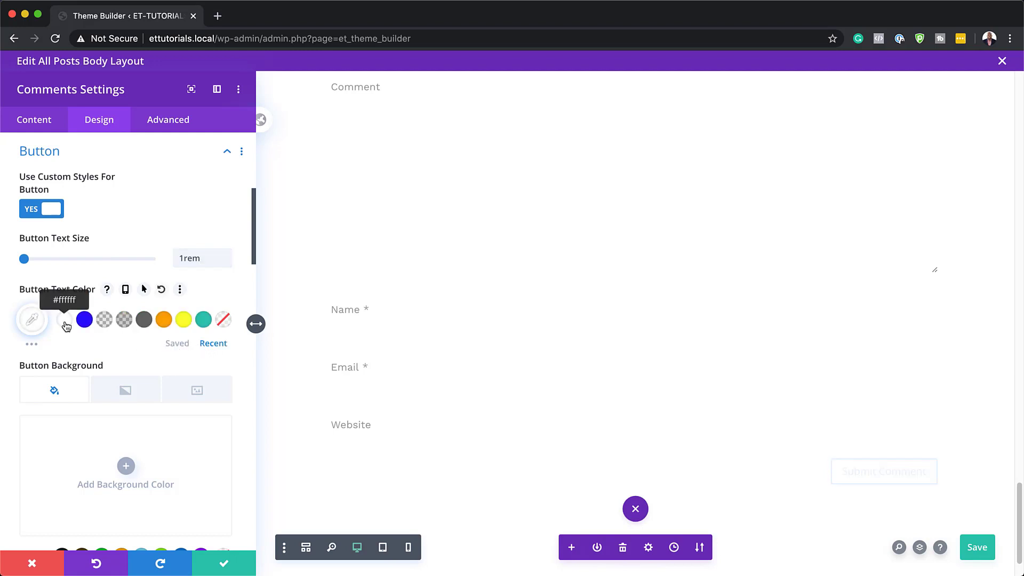
{"action": "left_click", "coordinate": [127, 467]}
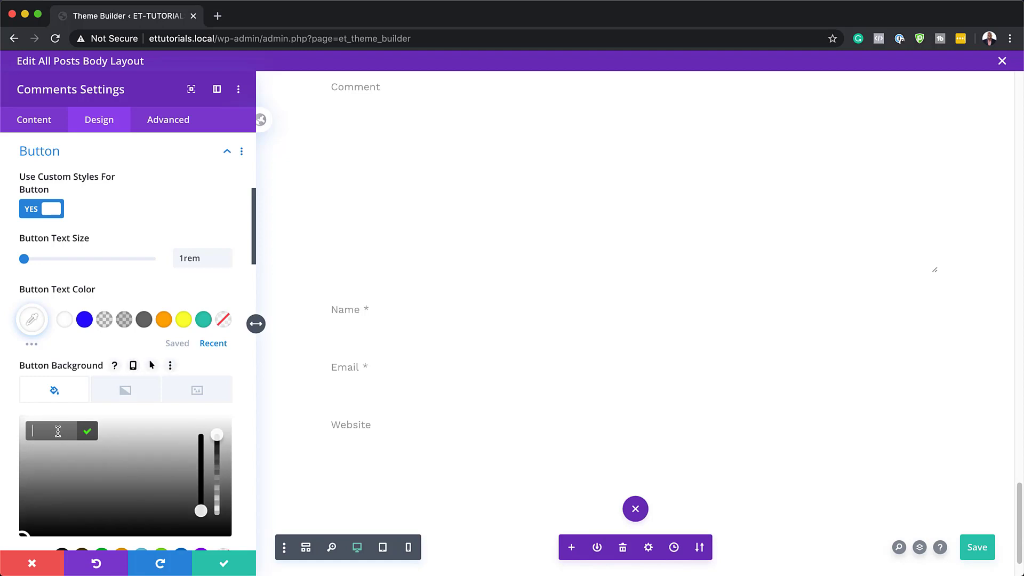
{"action": "type", "text": "#270fff"}
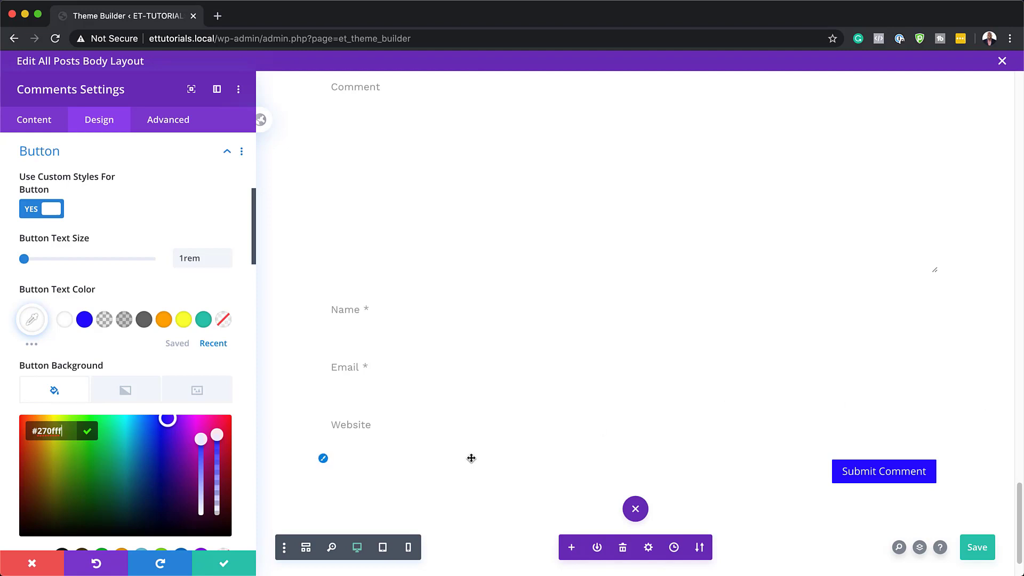
Set the comment button's border width and border radius to 0px
{"action": "scroll", "coordinate": [134, 413], "scroll_direction": "down", "scroll_amount": 2}
{"action": "scroll", "coordinate": [133, 414], "scroll_direction": "down", "scroll_amount": 4}
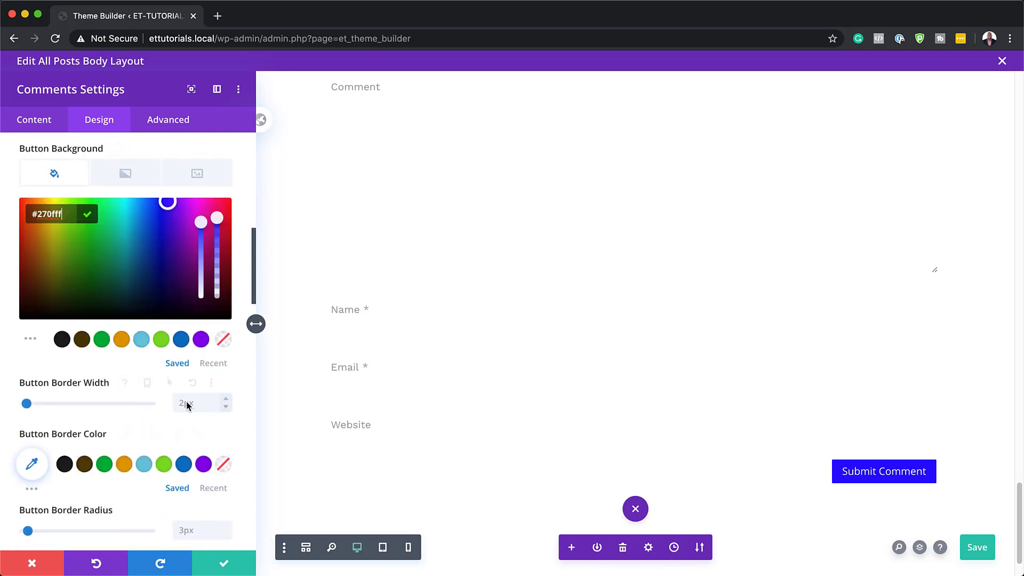
{"action": "left_click_drag", "start_coordinate": [26, 404], "coordinate": [11, 409]}
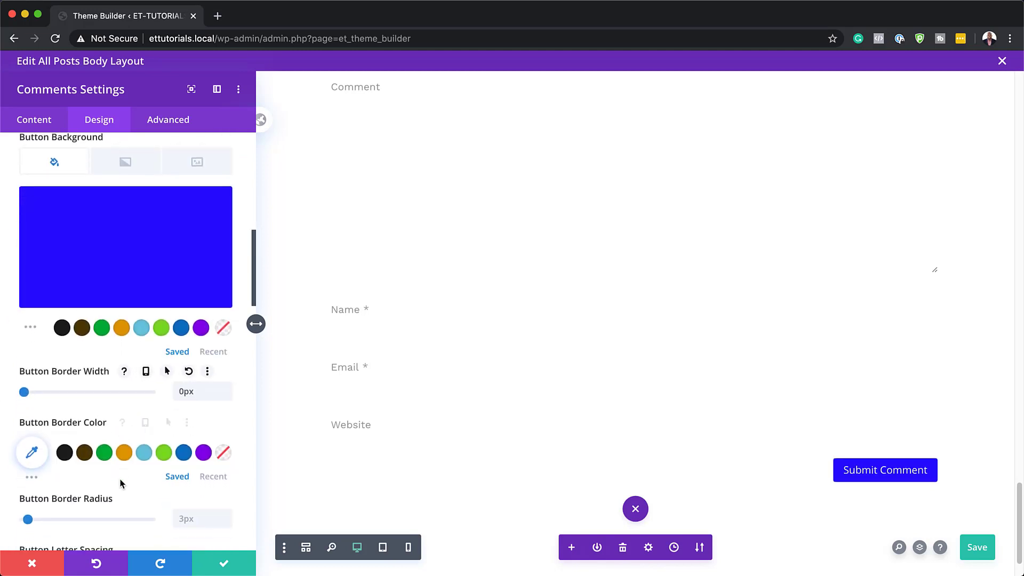
{"action": "scroll", "coordinate": [32, 453], "scroll_direction": "down", "scroll_amount": 1}
{"action": "left_click_drag", "start_coordinate": [22, 488], "coordinate": [8, 490]}
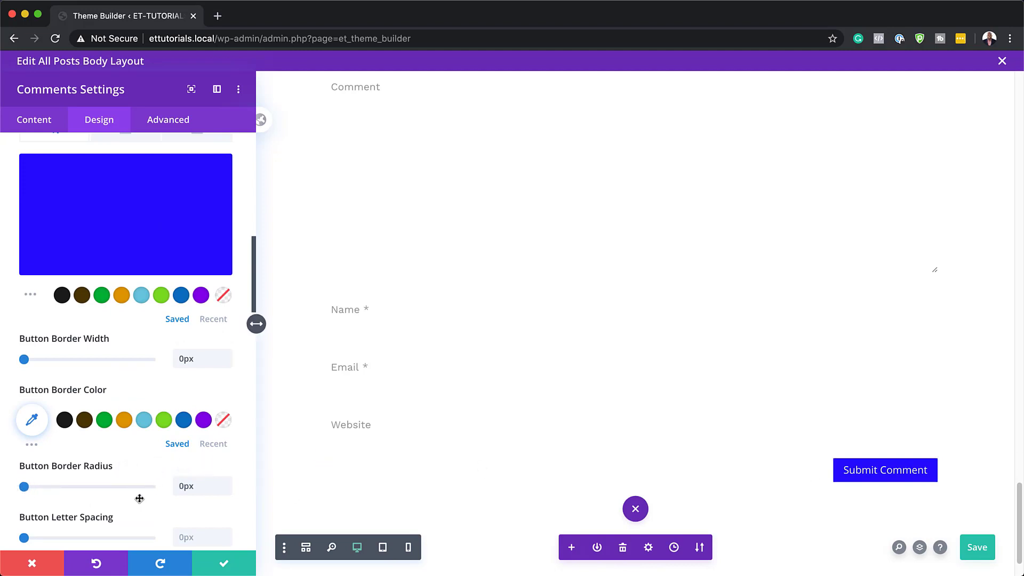
Set the comment button's font to Work Sans
{"action": "scroll", "coordinate": [140, 496], "scroll_direction": "down", "scroll_amount": 5}
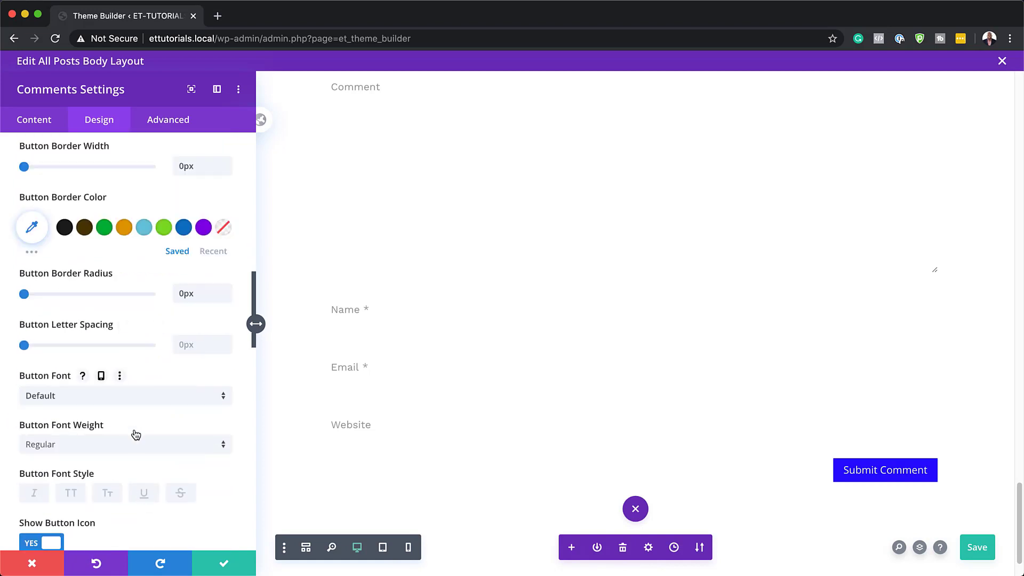
{"action": "left_click", "coordinate": [132, 402]}
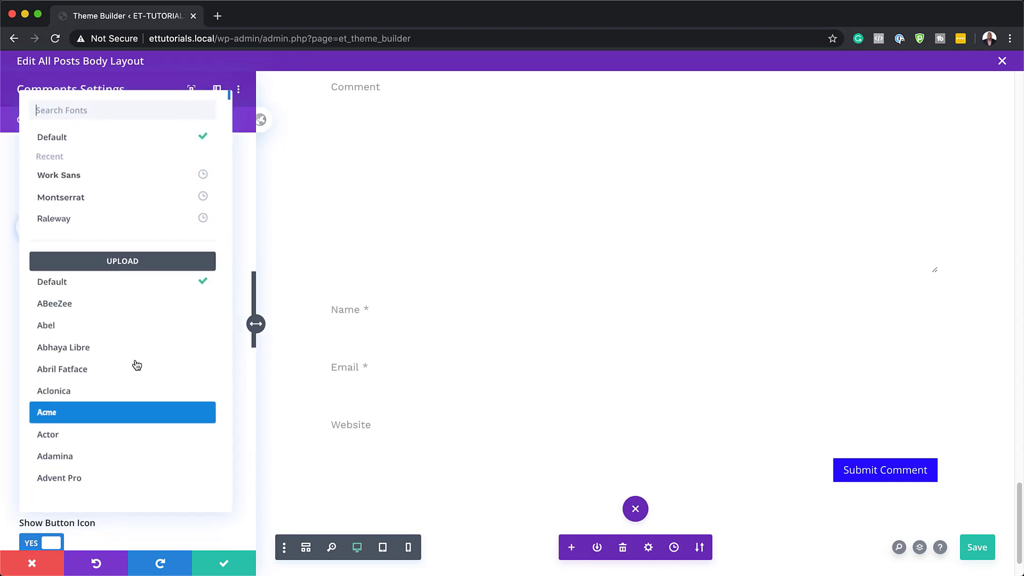
{"action": "left_click", "coordinate": [88, 179]}
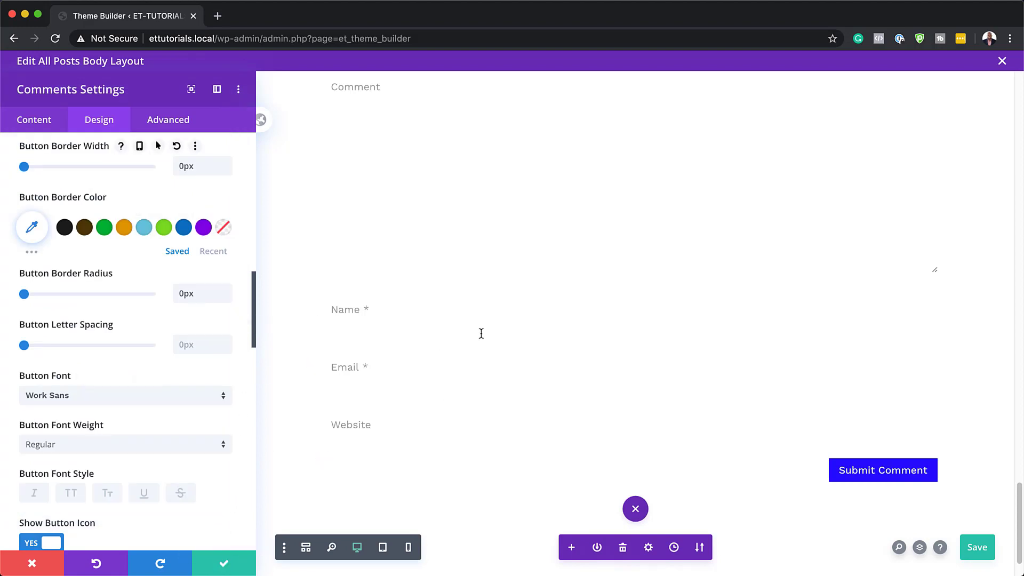
Save the body layout and accept the Comments module's settings
{"action": "scroll", "coordinate": [629, 432], "scroll_direction": "up", "scroll_amount": 3}
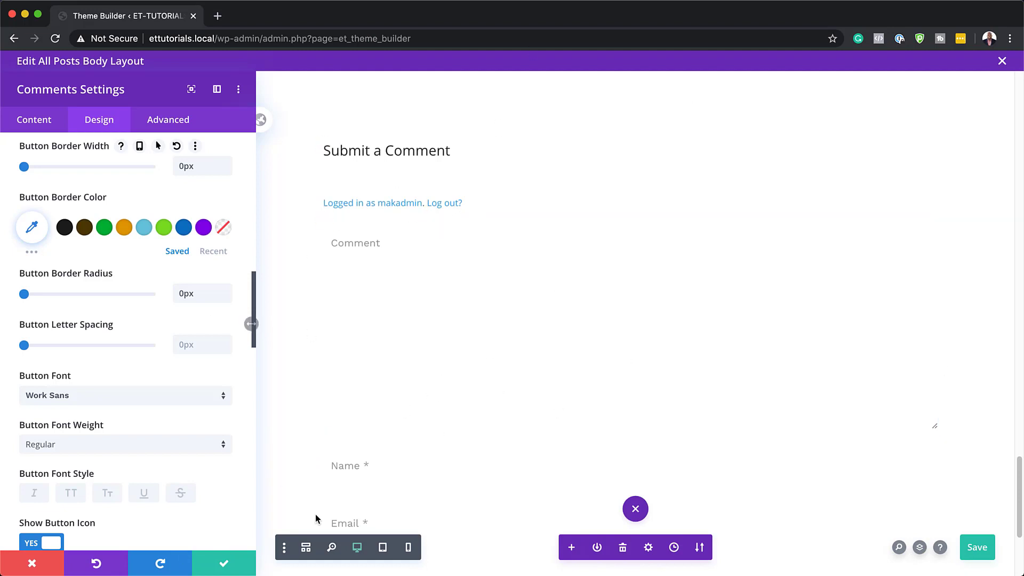
{"action": "left_click", "coordinate": [980, 554]}
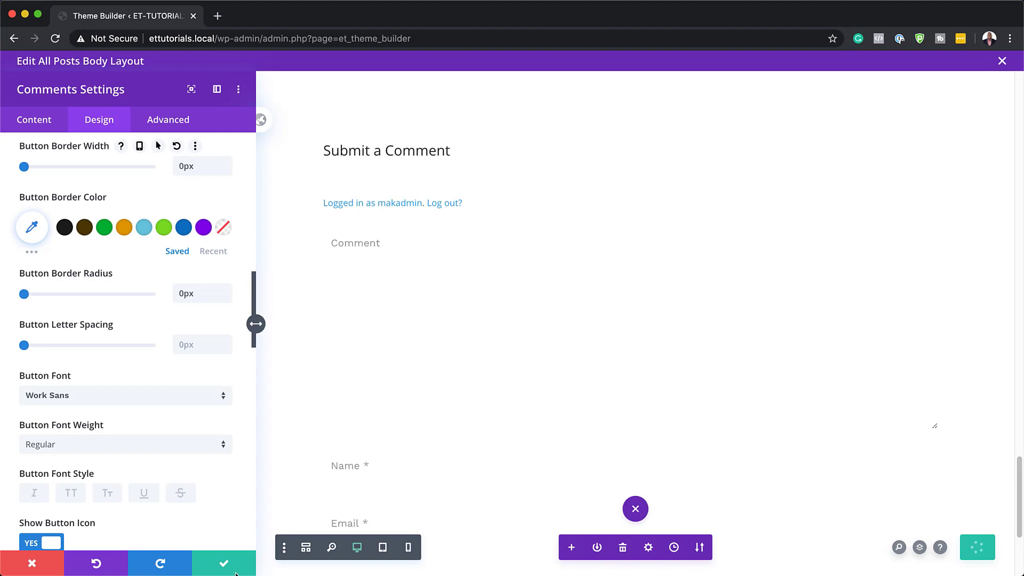
{"action": "left_click", "coordinate": [232, 568]}
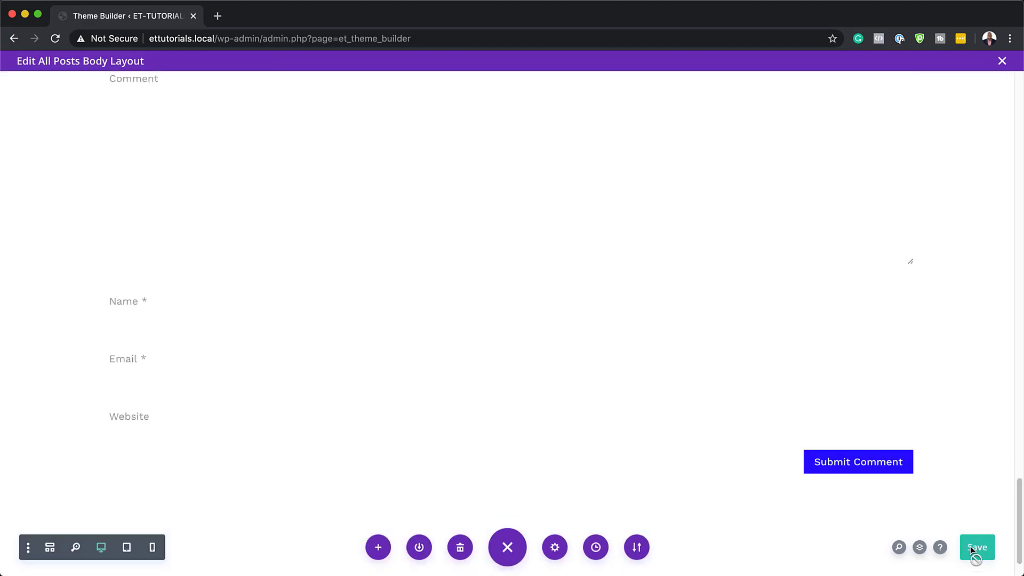
Give the section containing the comments a light gray #f2f2f2 background color and accept the section settings
{"action": "scroll", "coordinate": [510, 286], "scroll_direction": "up", "scroll_amount": 8}
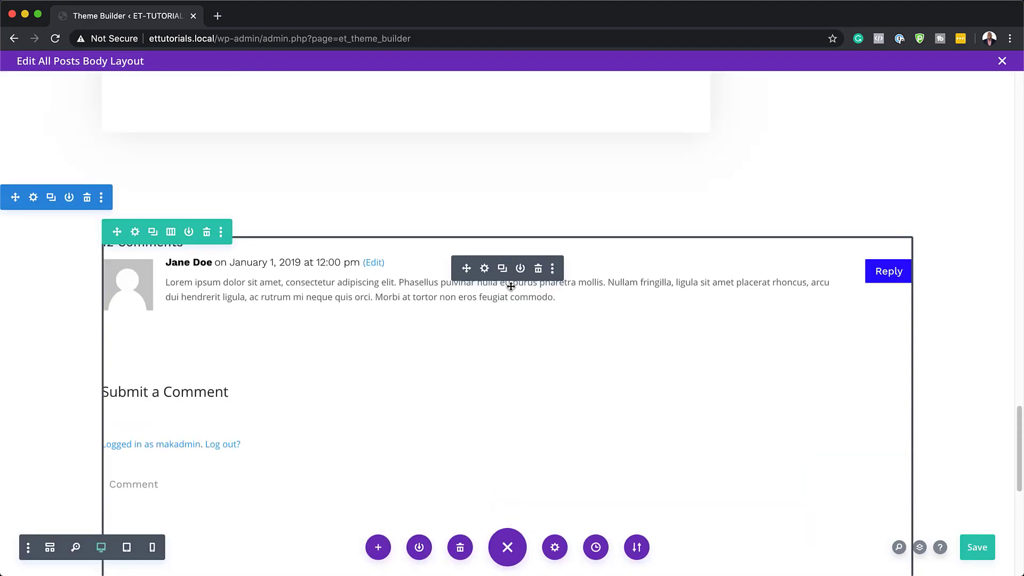
{"action": "left_click", "coordinate": [33, 198]}
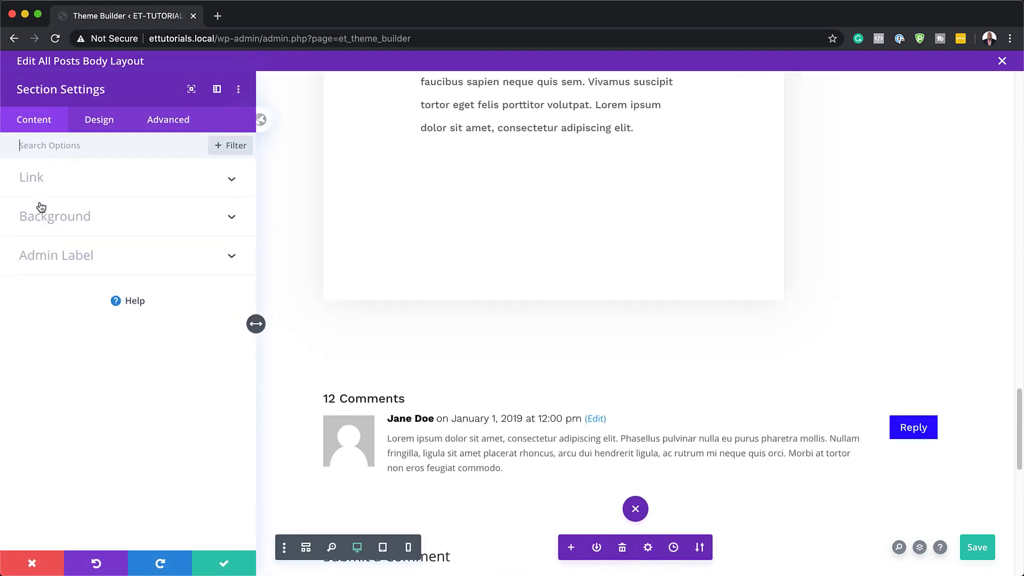
{"action": "left_click", "coordinate": [68, 222]}
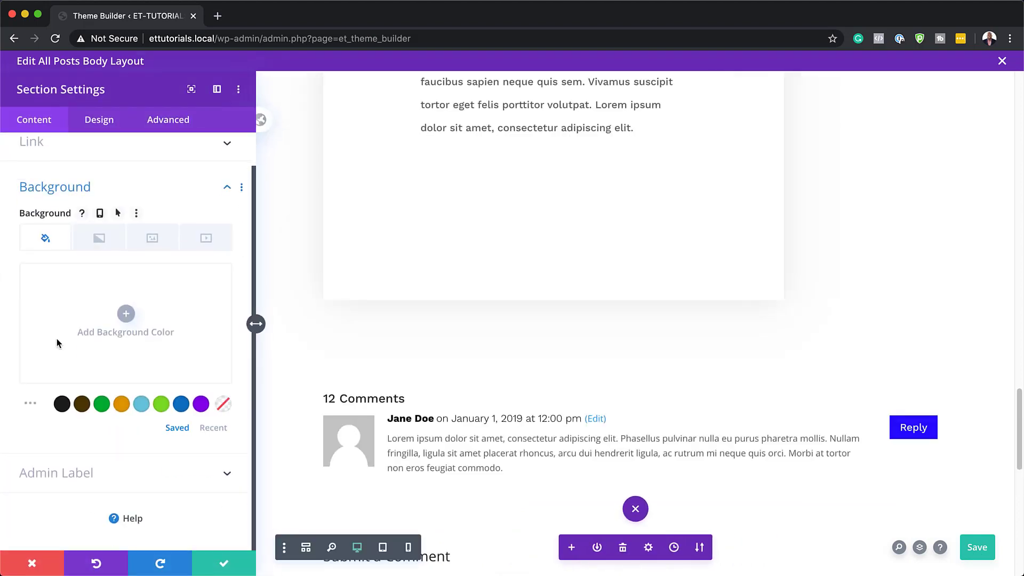
{"action": "left_click", "coordinate": [126, 316]}
{"action": "left_click", "coordinate": [83, 322]}
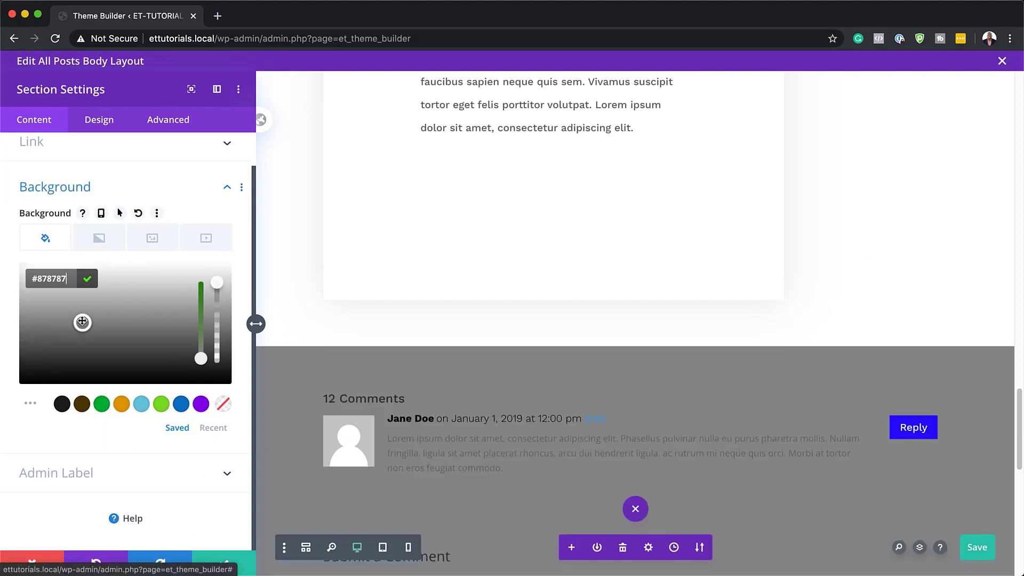
{"action": "scroll", "coordinate": [521, 382], "scroll_direction": "down", "scroll_amount": 10}
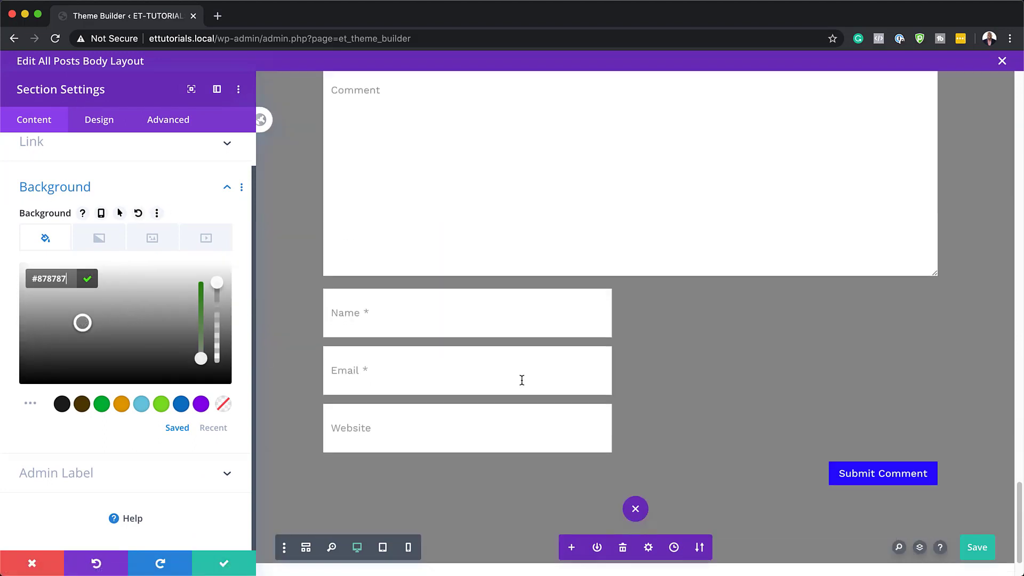
{"action": "scroll", "coordinate": [522, 380], "scroll_direction": "up", "scroll_amount": 3}
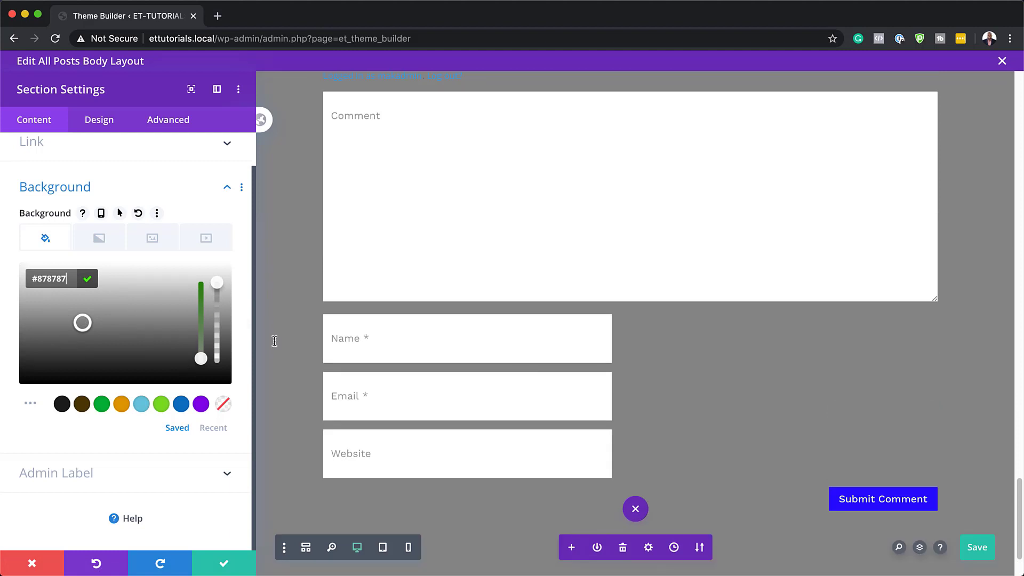
{"action": "left_click_drag", "start_coordinate": [80, 321], "coordinate": [21, 271]}
{"action": "scroll", "coordinate": [580, 345], "scroll_direction": "up", "scroll_amount": 8}
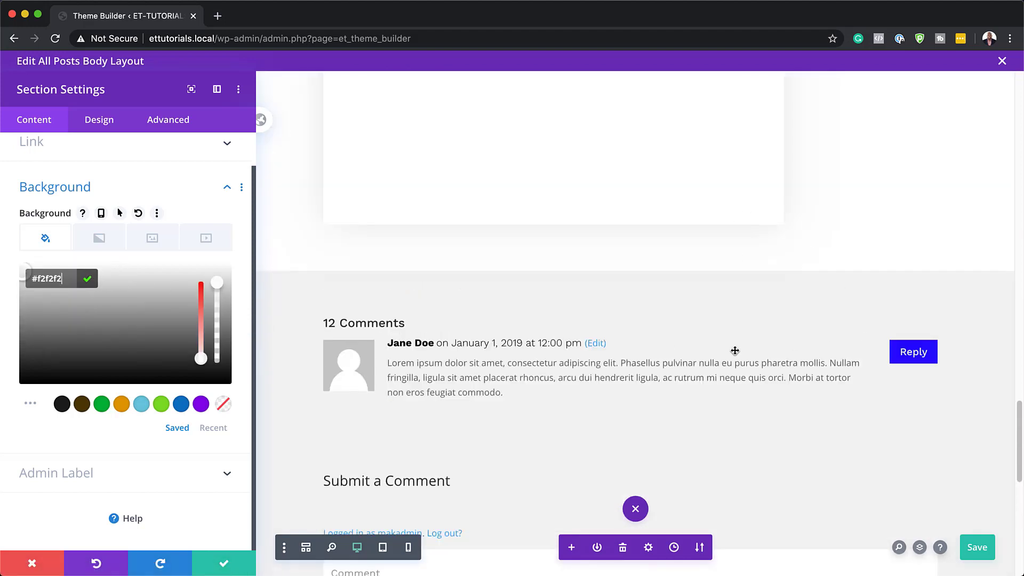
{"action": "left_click", "coordinate": [228, 563]}
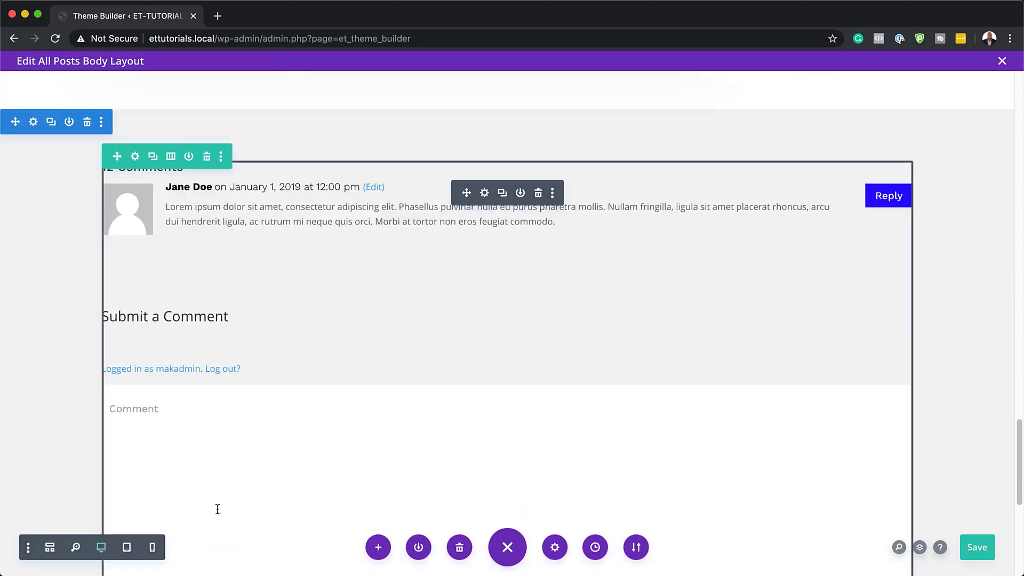
Save the All Posts body layout and close the layout editor to return to the template overview
{"action": "left_click", "coordinate": [980, 552]}
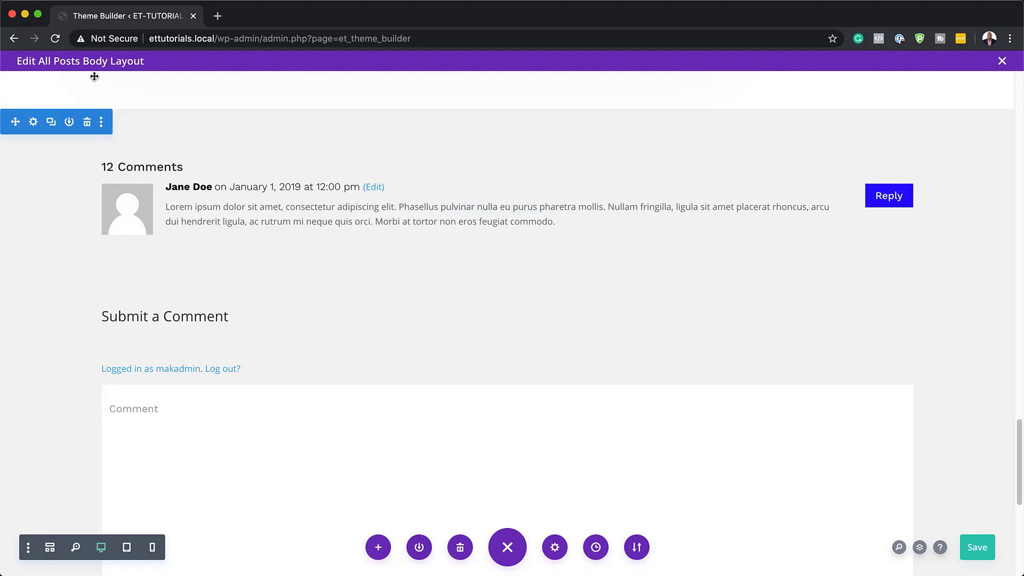
{"action": "left_click", "coordinate": [1000, 60]}
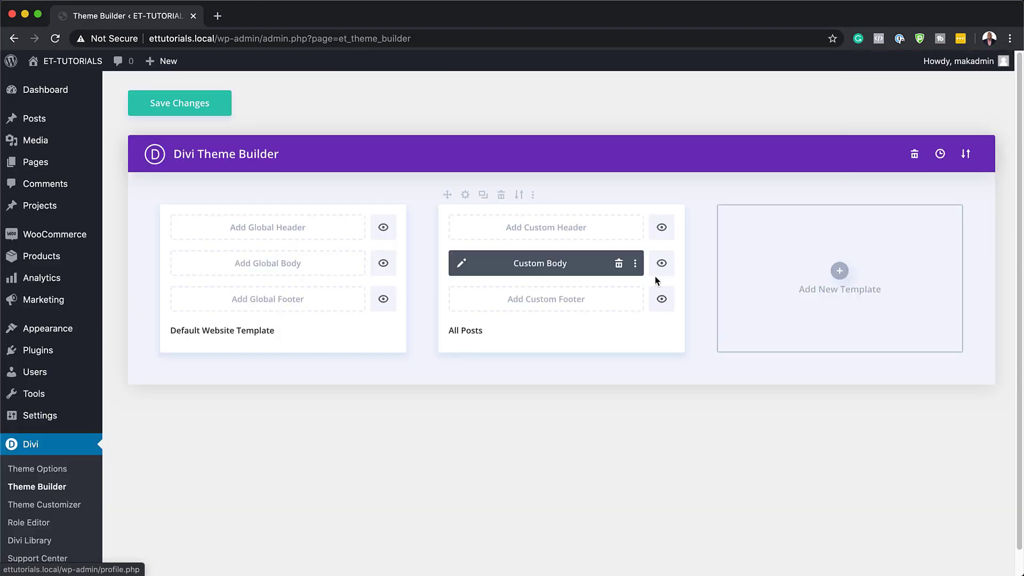
{"action": "mouse_move", "coordinate": [43, 116]}
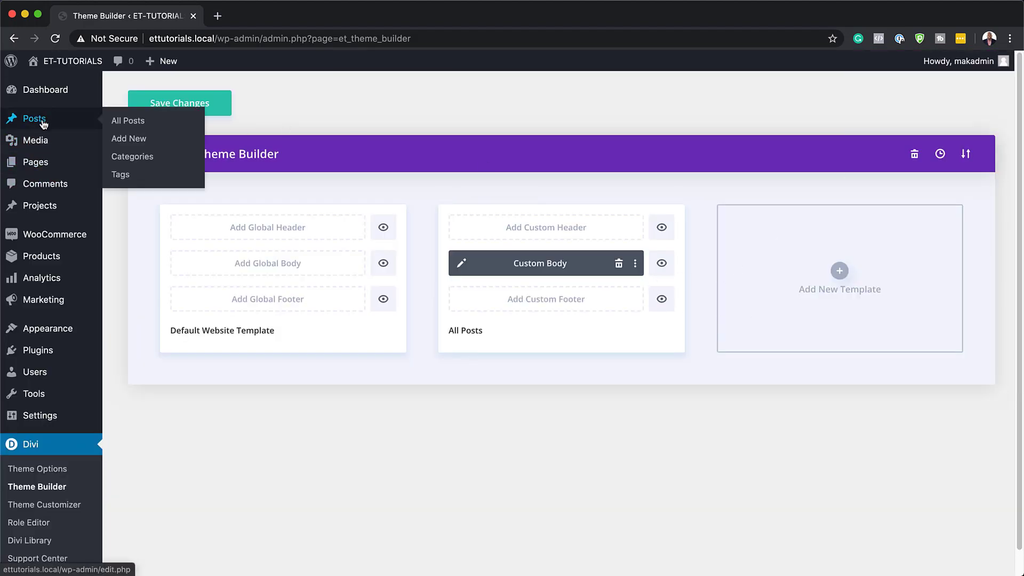
Stay in the Theme Builder and save the template changes
{"action": "left_click", "coordinate": [136, 121]}
{"action": "left_click", "coordinate": [564, 202]}
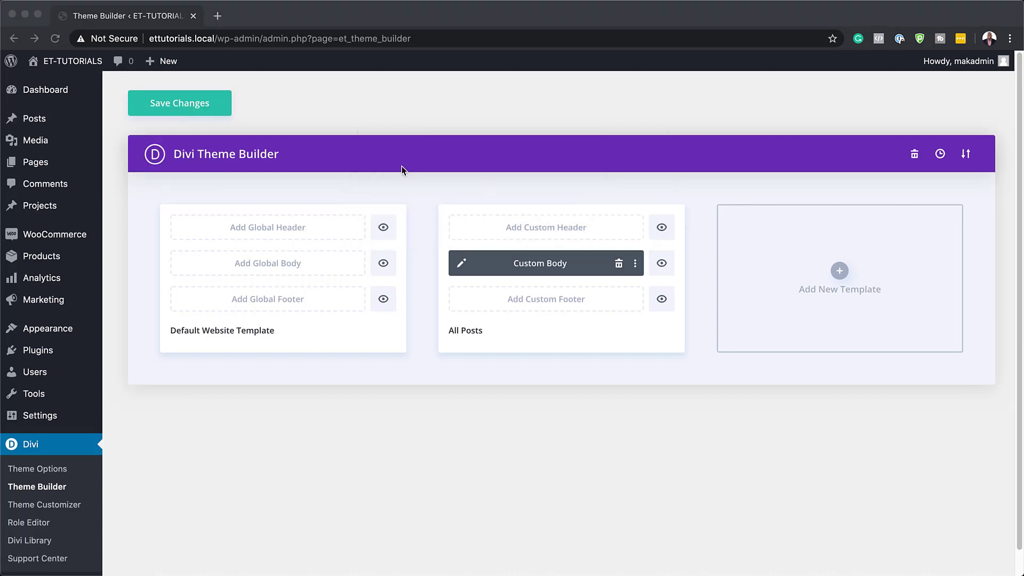
{"action": "left_click", "coordinate": [223, 105]}
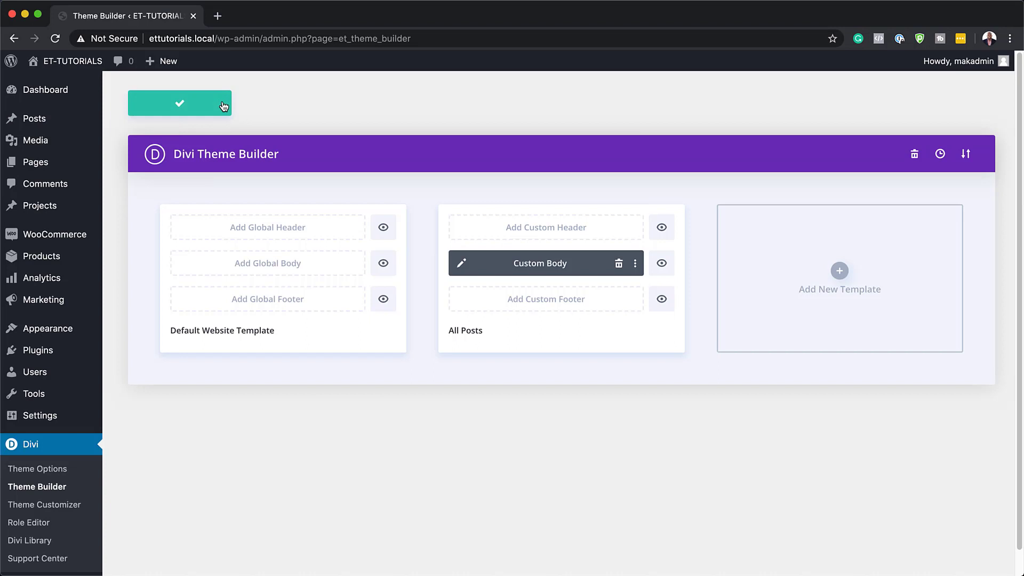
Open the list of all posts and view Post Three on the live site in a new browser tab
{"action": "mouse_move", "coordinate": [43, 126]}
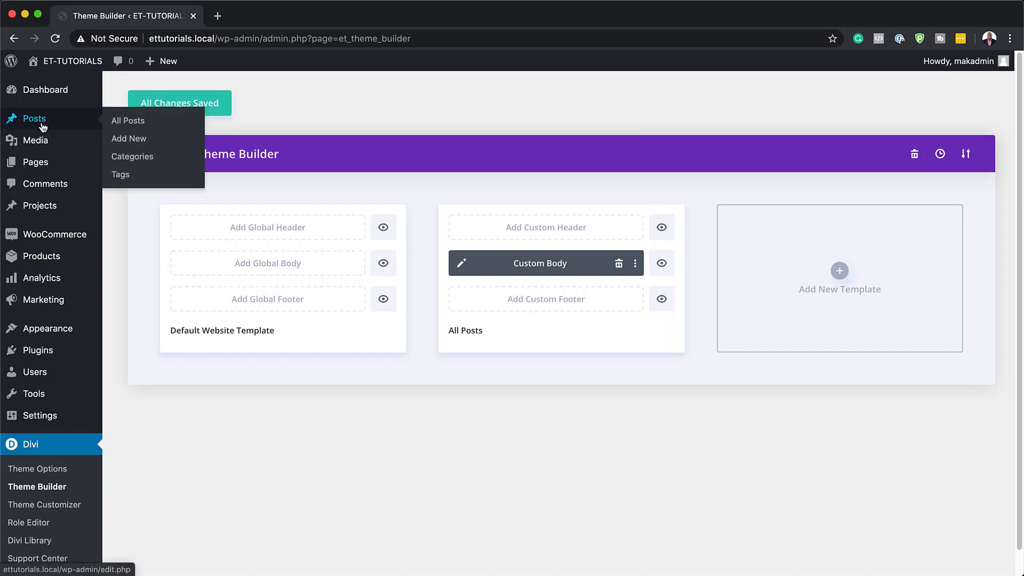
{"action": "left_click", "coordinate": [137, 124]}
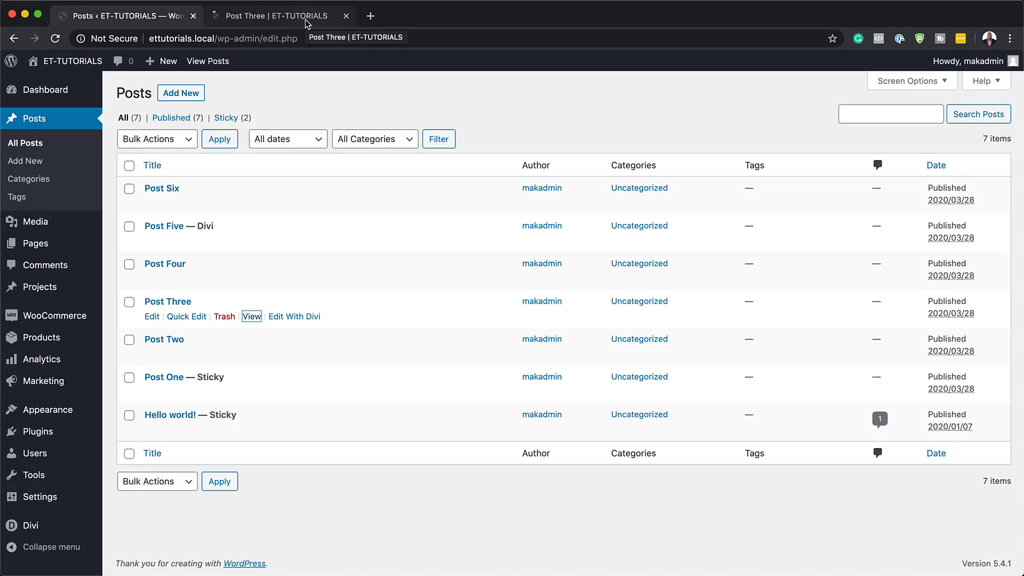
{"action": "left_click", "coordinate": [306, 20]}
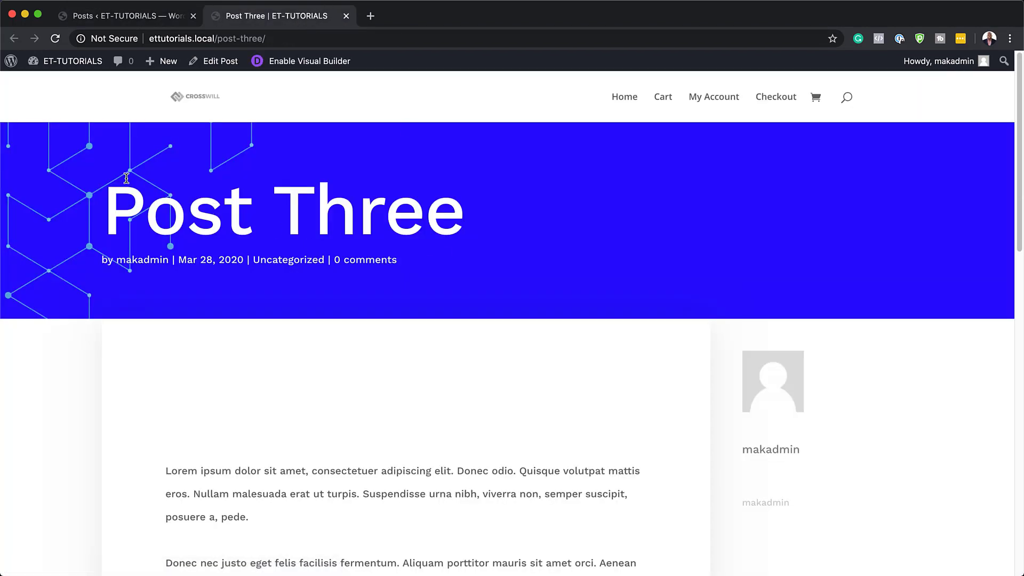
Examine the published Post Three page, checking the title hero, post content, sticky author sidebar and comments section
{"action": "scroll", "coordinate": [575, 340], "scroll_direction": "down", "scroll_amount": 5}
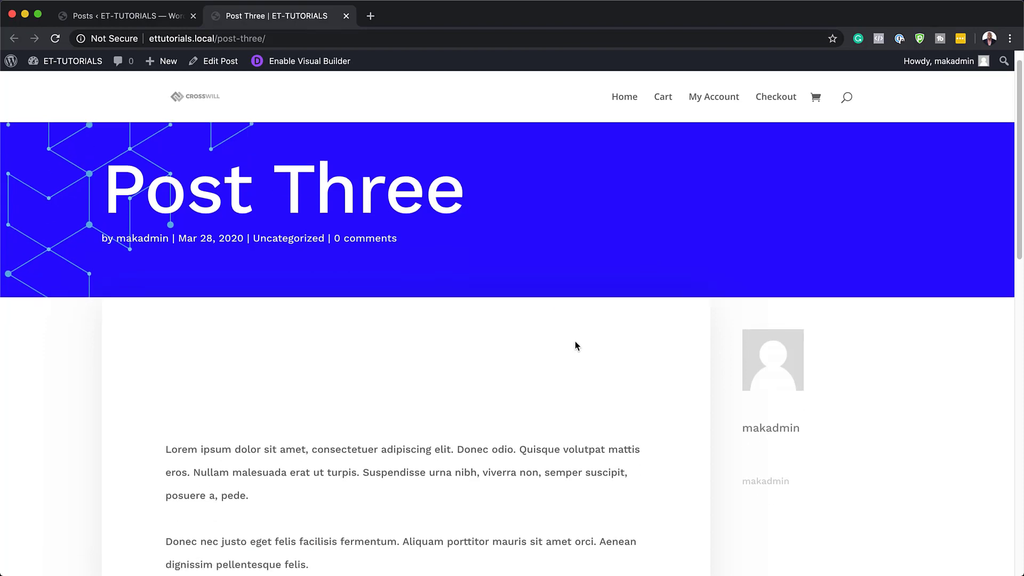
{"action": "scroll", "coordinate": [524, 383], "scroll_direction": "down", "scroll_amount": 8}
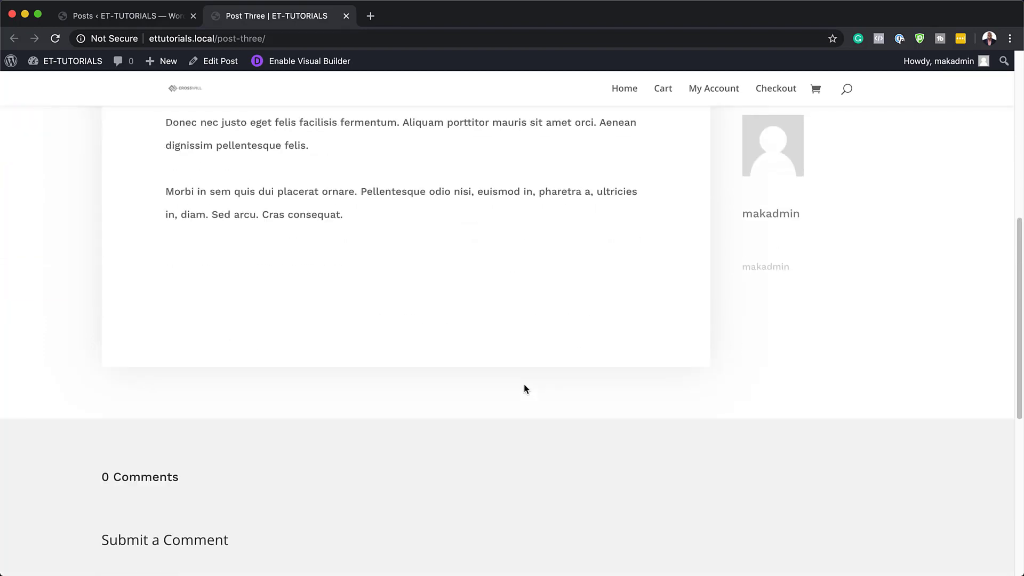
{"action": "scroll", "coordinate": [606, 386], "scroll_direction": "down", "scroll_amount": 4}
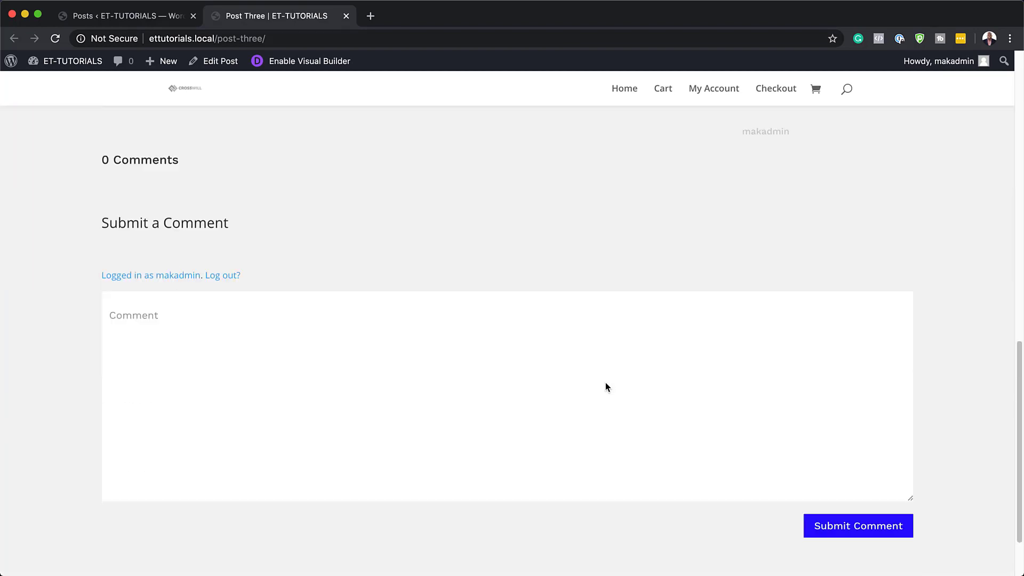
{"action": "scroll", "coordinate": [612, 385], "scroll_direction": "up", "scroll_amount": 8}
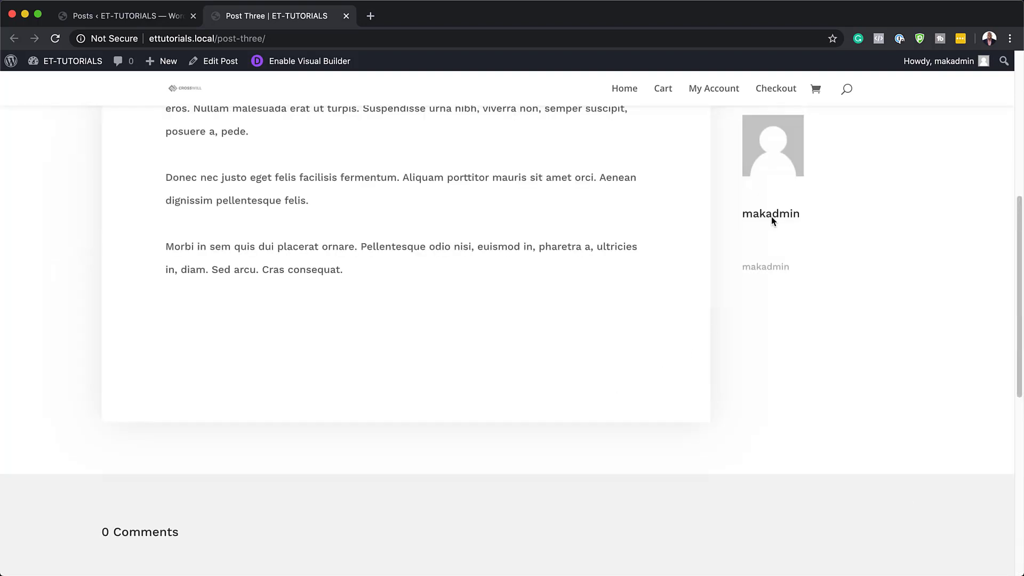
{"action": "scroll", "coordinate": [681, 334], "scroll_direction": "up", "scroll_amount": 3}
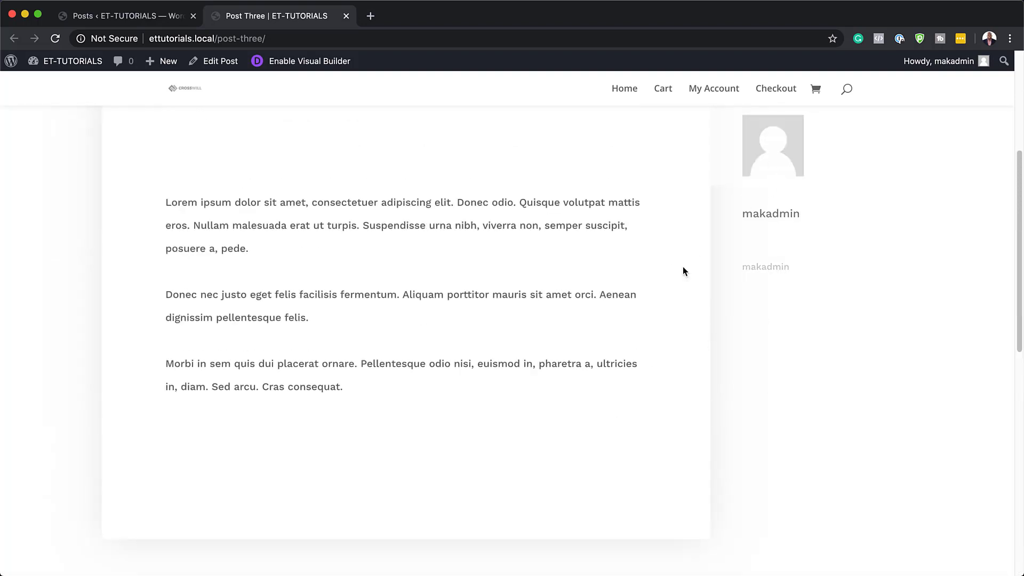
{"action": "scroll", "coordinate": [642, 418], "scroll_direction": "up", "scroll_amount": 5}
{"action": "scroll", "coordinate": [642, 418], "scroll_direction": "up", "scroll_amount": 1}
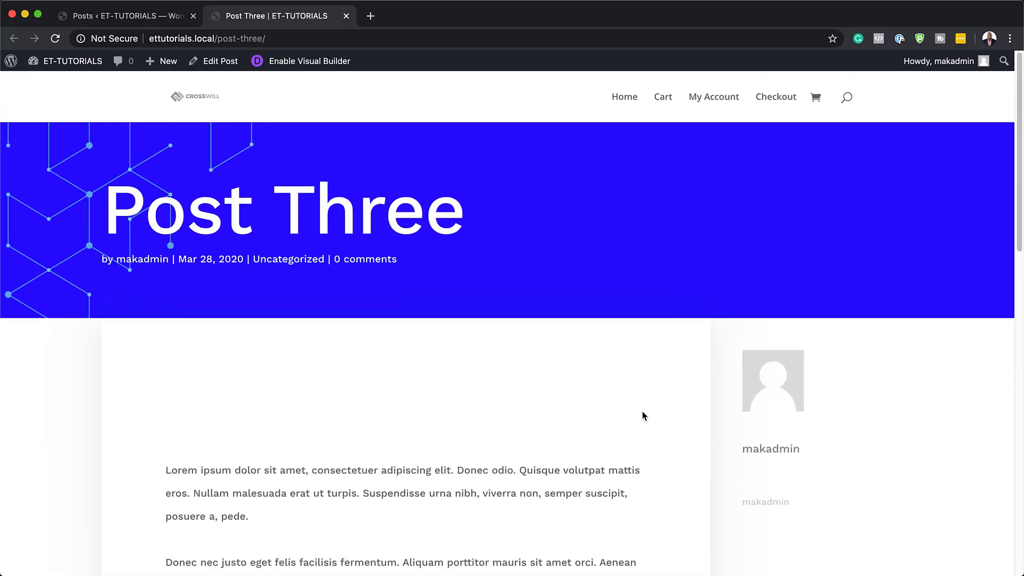